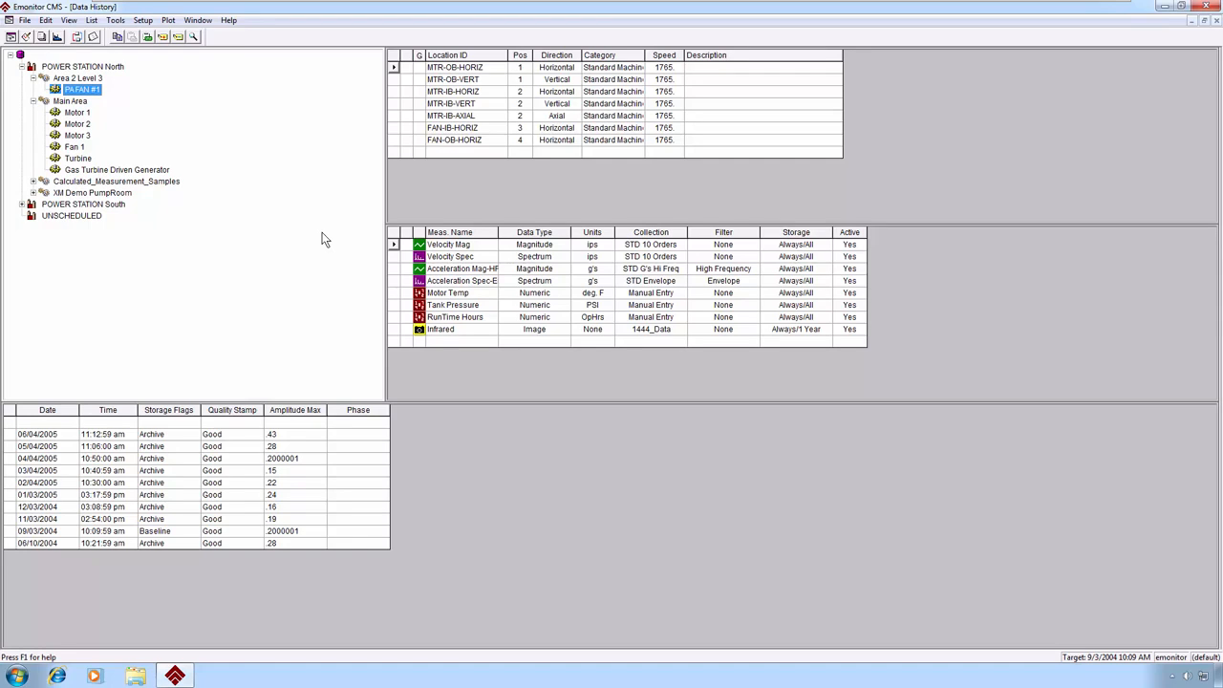
Open the auto View plot for the PA FAN #1 location MTR-OB-HORIZ.
{"action": "left_click", "coordinate": [57, 38]}
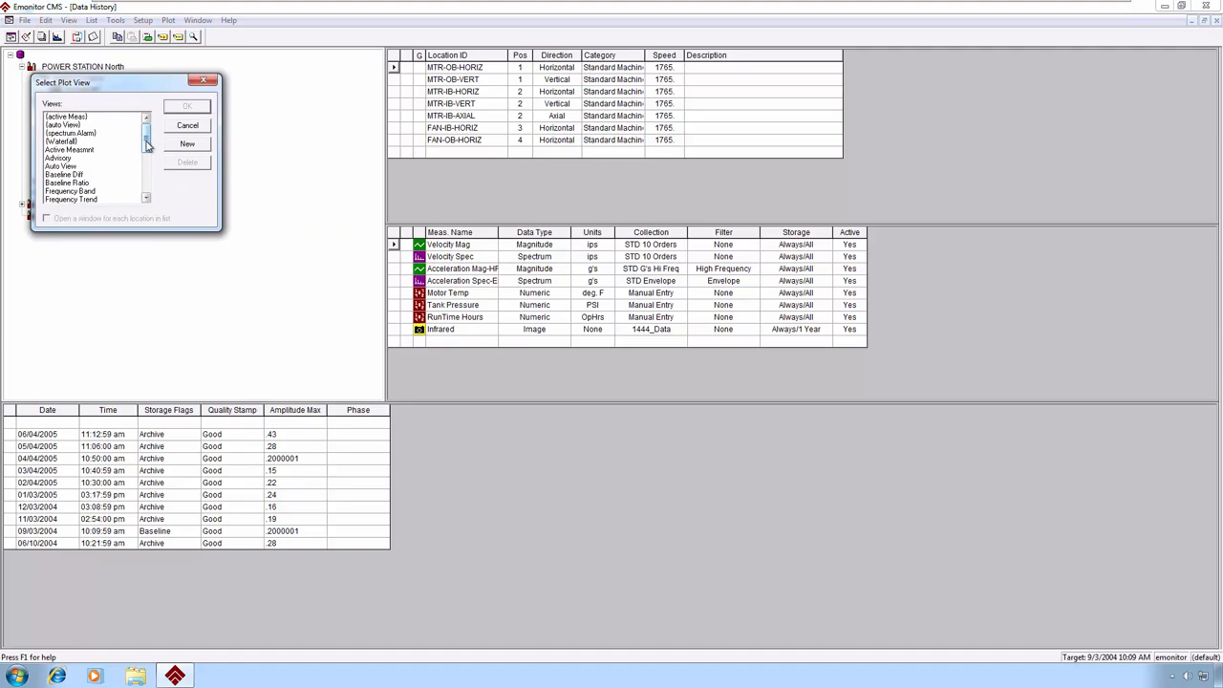
{"action": "left_click_drag", "start_coordinate": [147, 143], "coordinate": [151, 116]}
{"action": "left_click", "coordinate": [77, 126]}
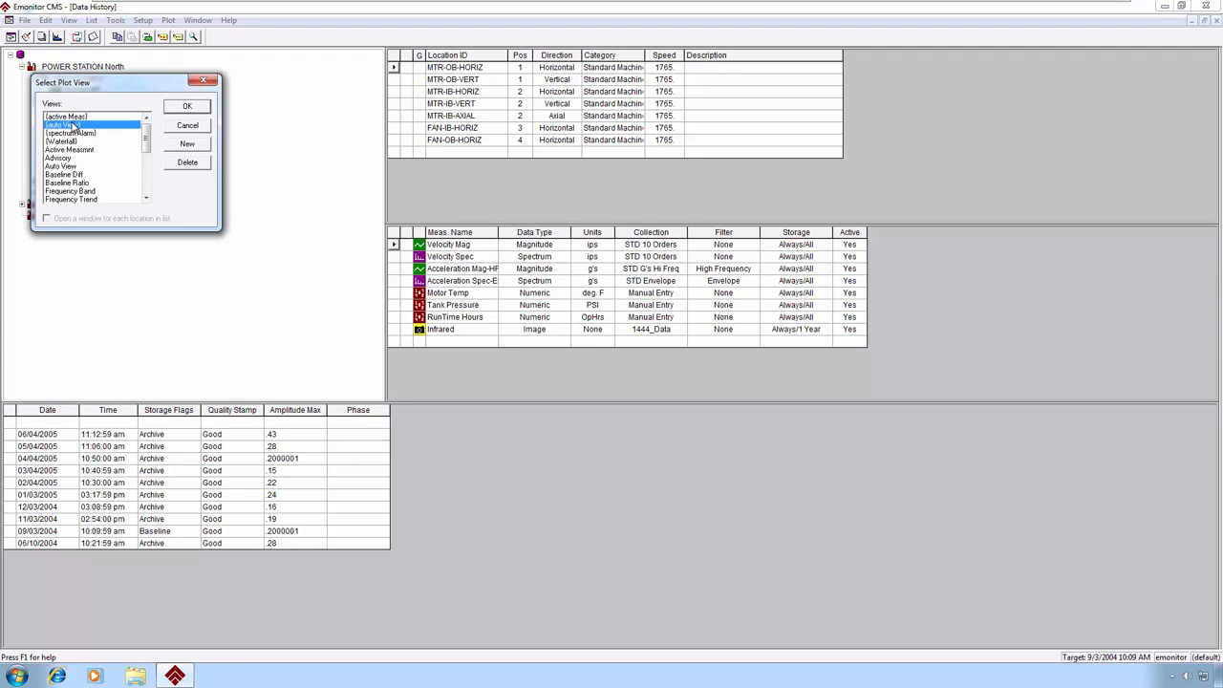
{"action": "left_click", "coordinate": [184, 106]}
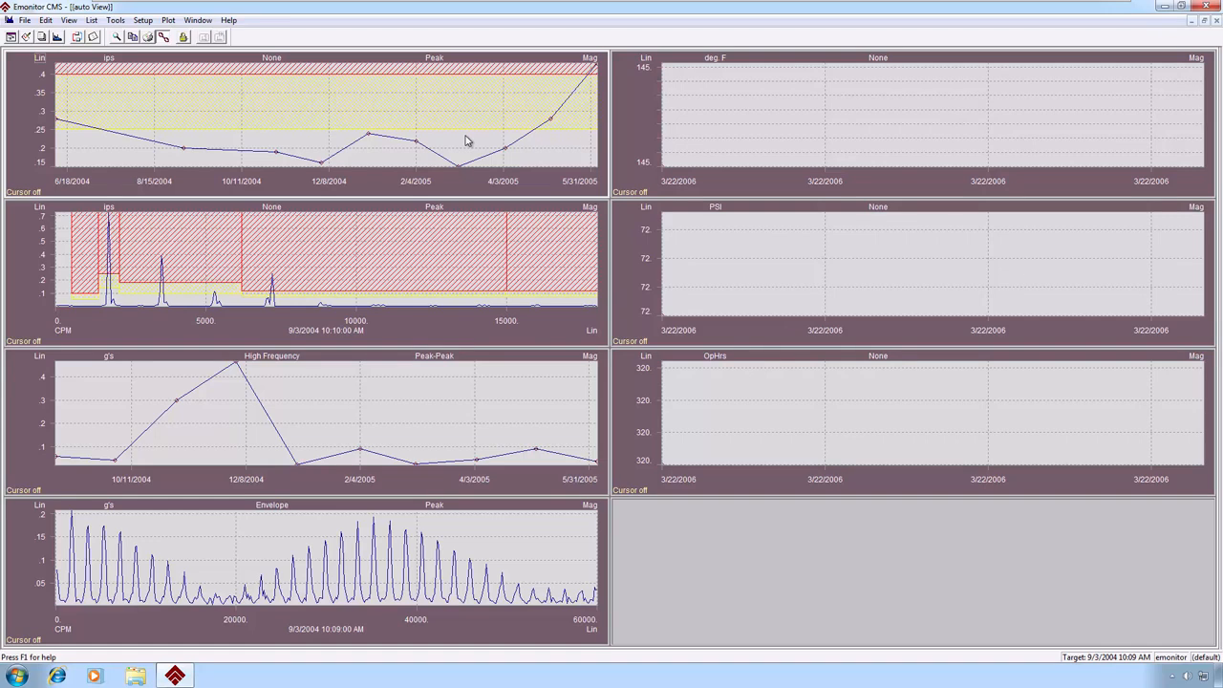
Place the linked cursor on the 9/3/2004, 11/3/2004, 12/3/2004 and 3/4/2005 readings of the velocity trend, and close the plot.
{"action": "left_click", "coordinate": [164, 37]}
{"action": "left_click", "coordinate": [184, 155]}
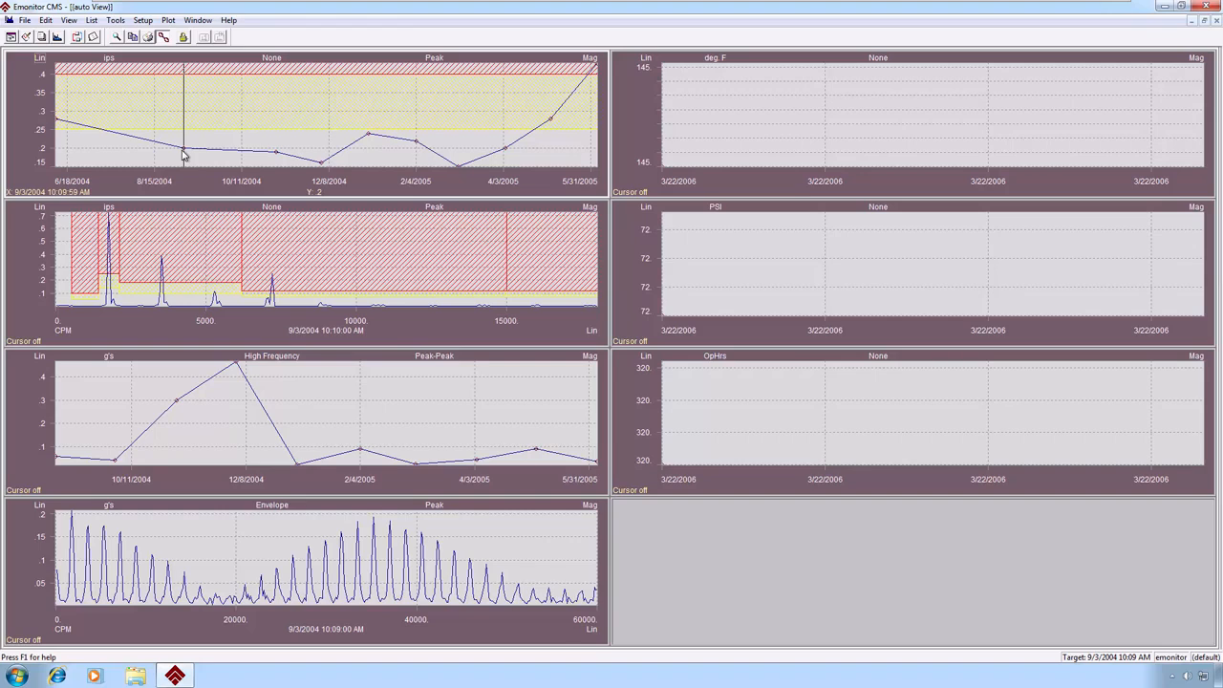
{"action": "left_click", "coordinate": [275, 158]}
{"action": "left_click", "coordinate": [322, 163]}
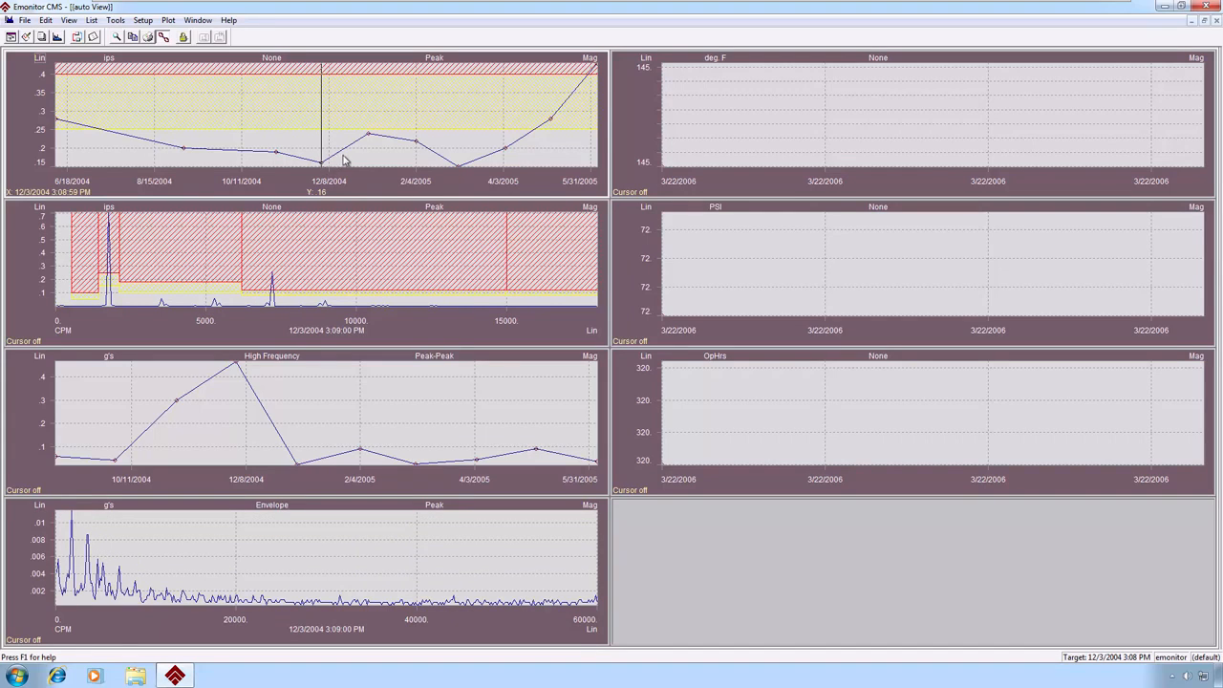
{"action": "left_click", "coordinate": [463, 163]}
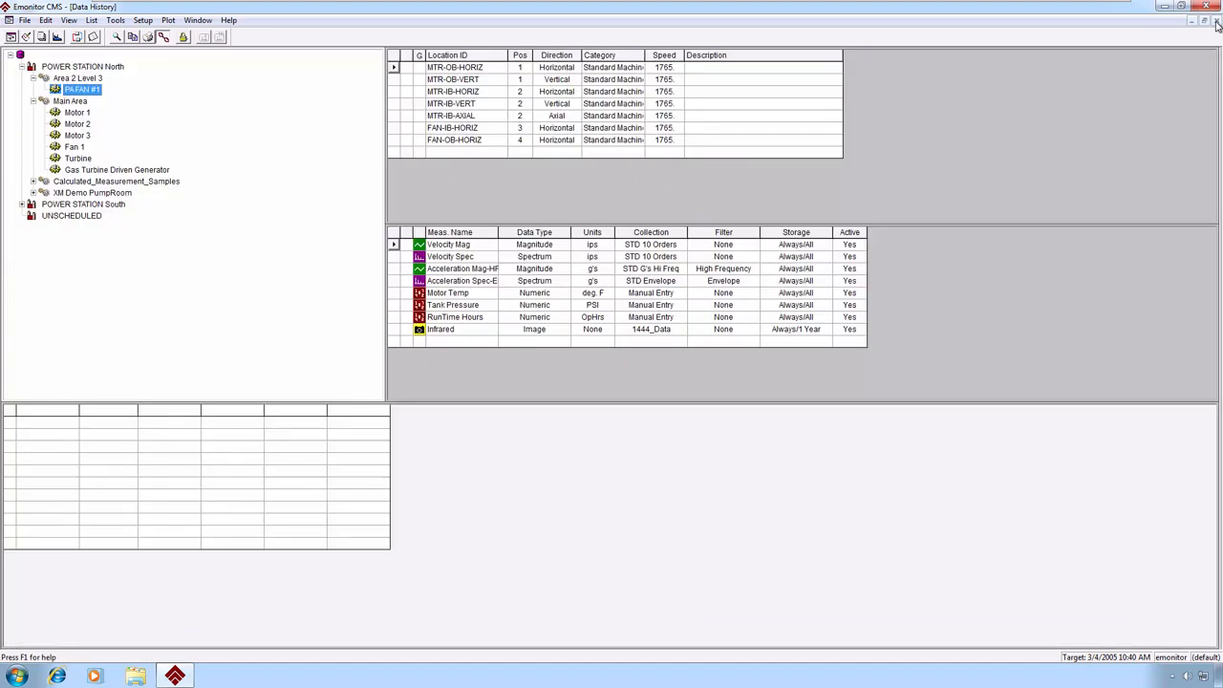
{"action": "left_click", "coordinate": [1217, 21]}
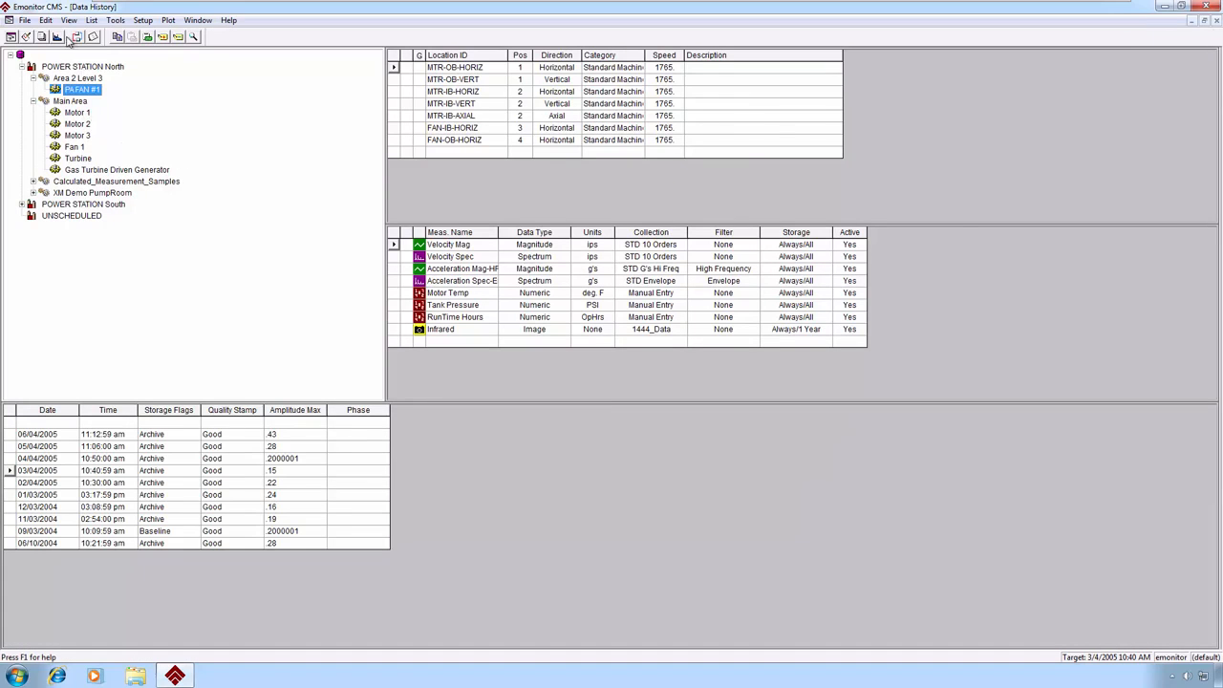
Open the Waterfall plot view and reshape its 3D perspective so the spectra sit lower and closer together.
{"action": "left_click", "coordinate": [57, 36]}
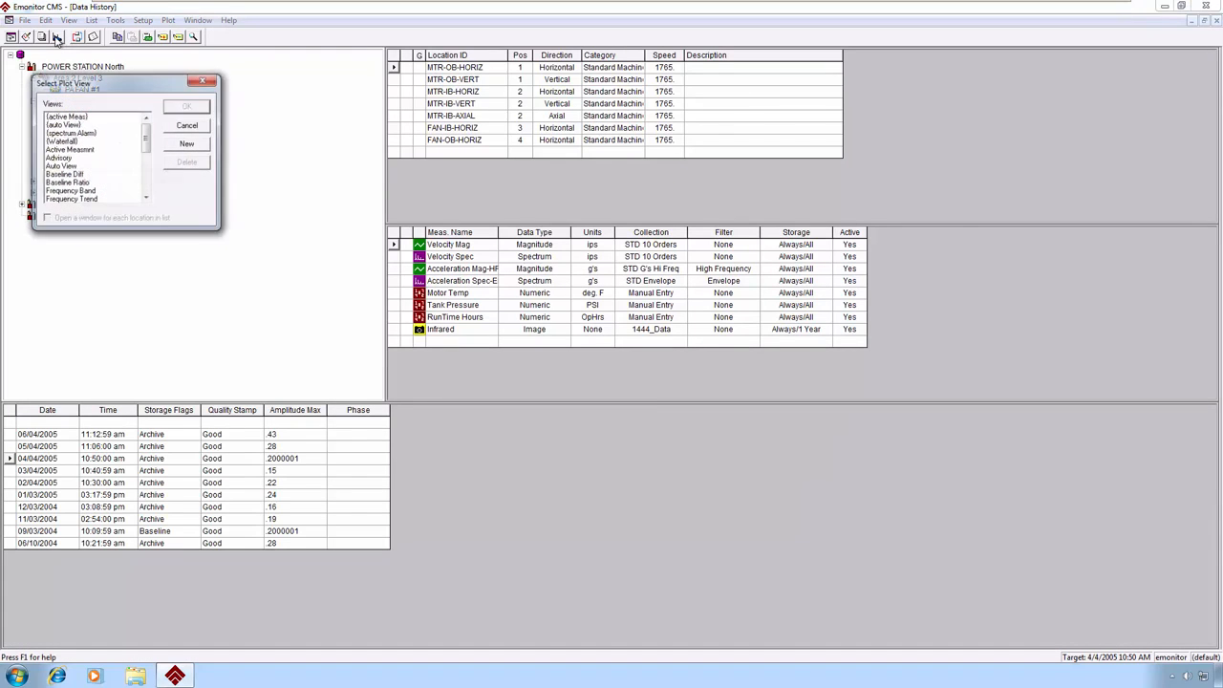
{"action": "left_click", "coordinate": [72, 141]}
{"action": "left_click", "coordinate": [187, 106]}
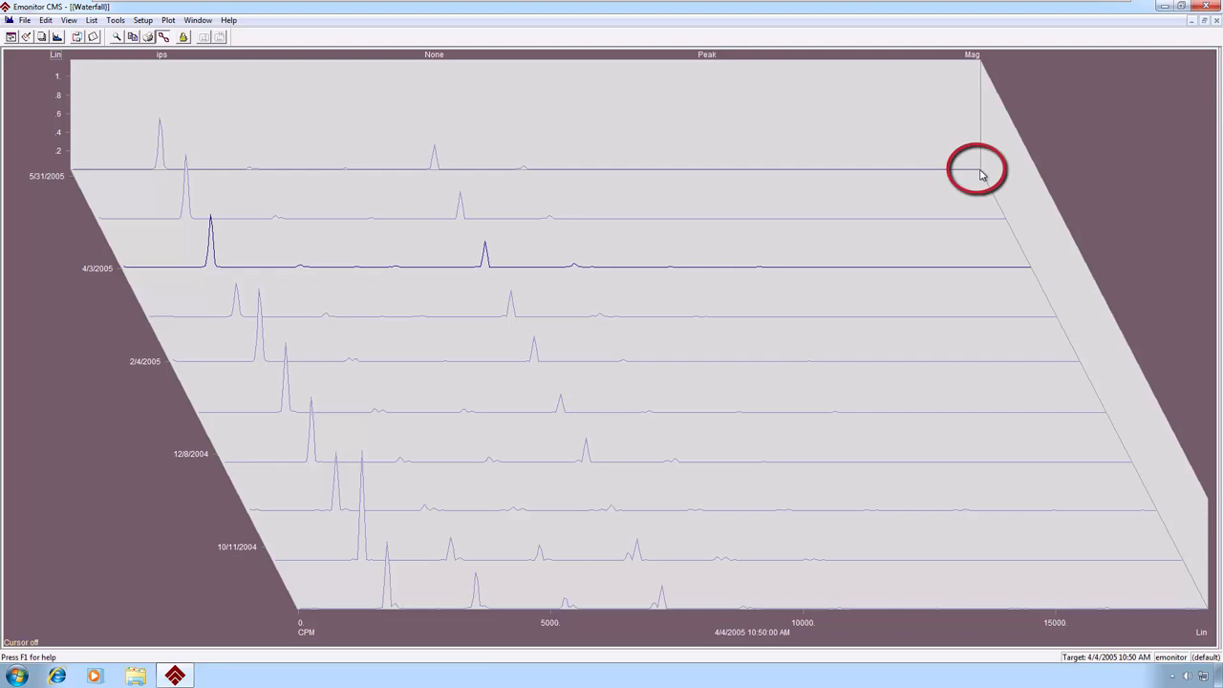
{"action": "left_click_drag", "start_coordinate": [979, 174], "coordinate": [1070, 274]}
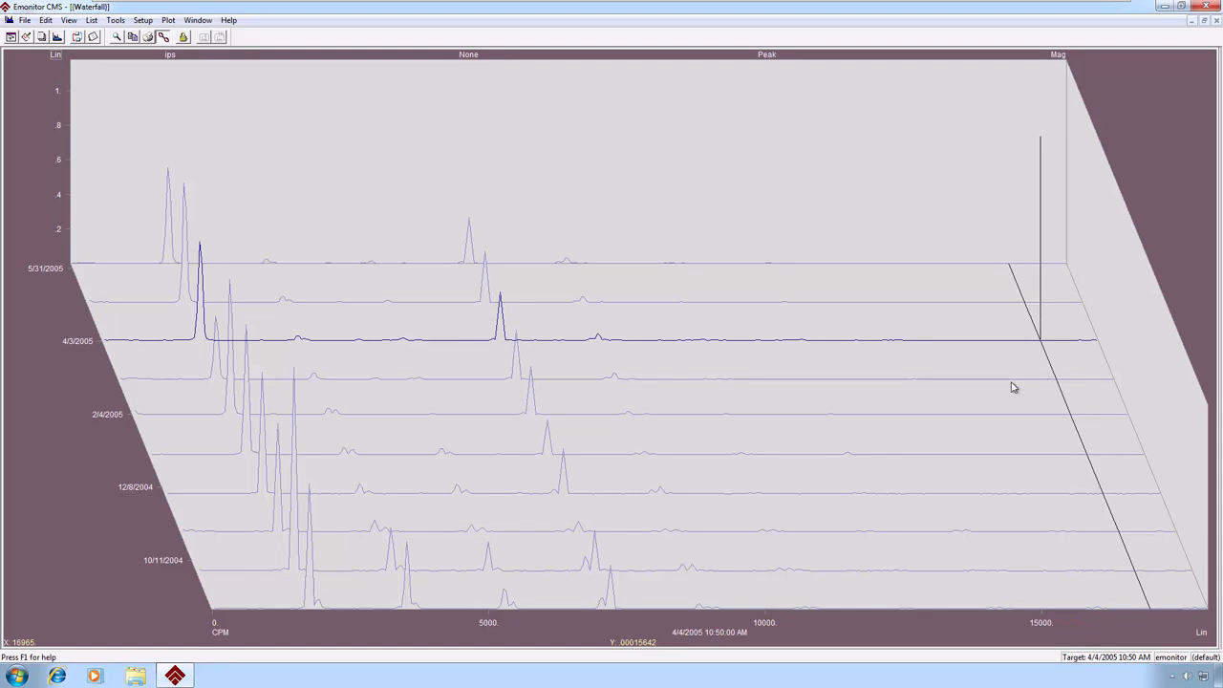
Step the waterfall cursor down the frequency axis in small increments to about 14800 CPM.
{"action": "key", "text": "Left"}
{"action": "key", "text": "Left"}
{"action": "key", "text": "Left"}
{"action": "key", "text": "Left"}
{"action": "key", "text": "Left"}
{"action": "key", "text": "Left"}
{"action": "key", "text": "Left"}
{"action": "key", "text": "Left"}
{"action": "key", "text": "Left"}
{"action": "key", "text": "Left"}
{"action": "key", "text": "Left"}
{"action": "key", "text": "Left"}
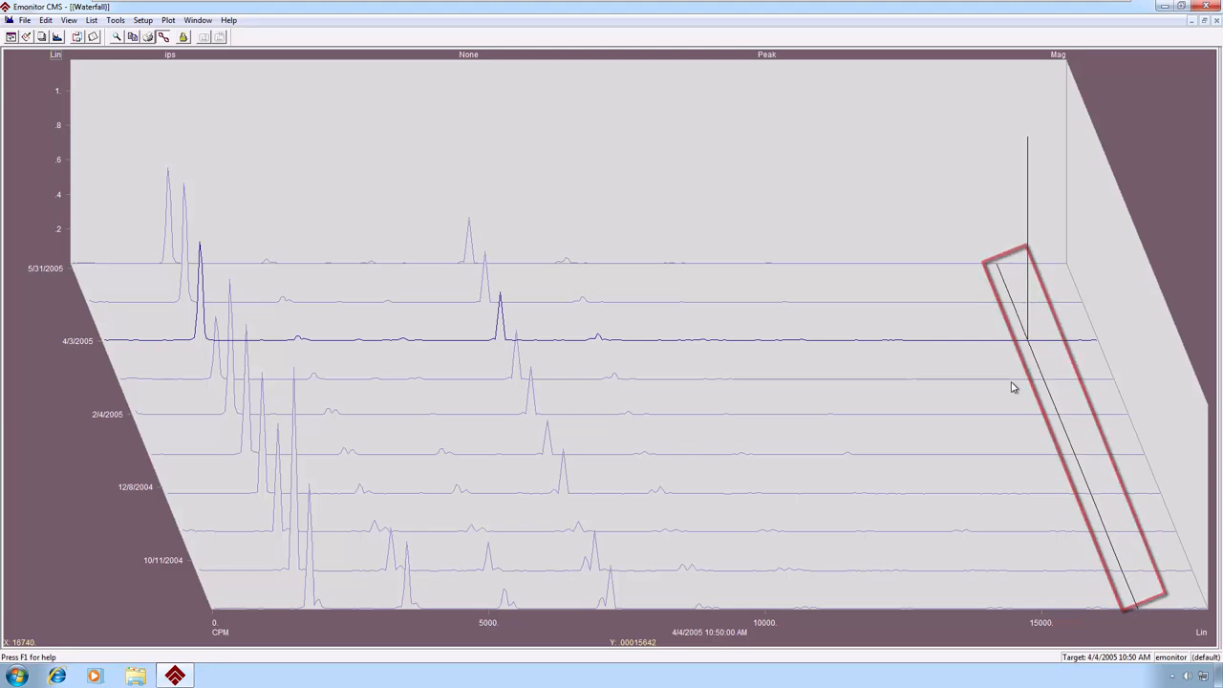
{"action": "key", "text": "Left"}
{"action": "key", "text": "Left"}
{"action": "key", "text": "Left"}
{"action": "key", "text": "Left"}
{"action": "key", "text": "Left"}
{"action": "key", "text": "Left"}
{"action": "key", "text": "Left"}
{"action": "key", "text": "Left"}
{"action": "key", "text": "Left"}
{"action": "key", "text": "Left"}
{"action": "key", "text": "Left"}
{"action": "key", "text": "Left"}
{"action": "key", "text": "Left"}
{"action": "key", "text": "Left"}
{"action": "key", "text": "Left"}
{"action": "key", "text": "Left"}
{"action": "key", "text": "Left"}
{"action": "key", "text": "Left"}
{"action": "key", "text": "Left"}
{"action": "key", "text": "Left"}
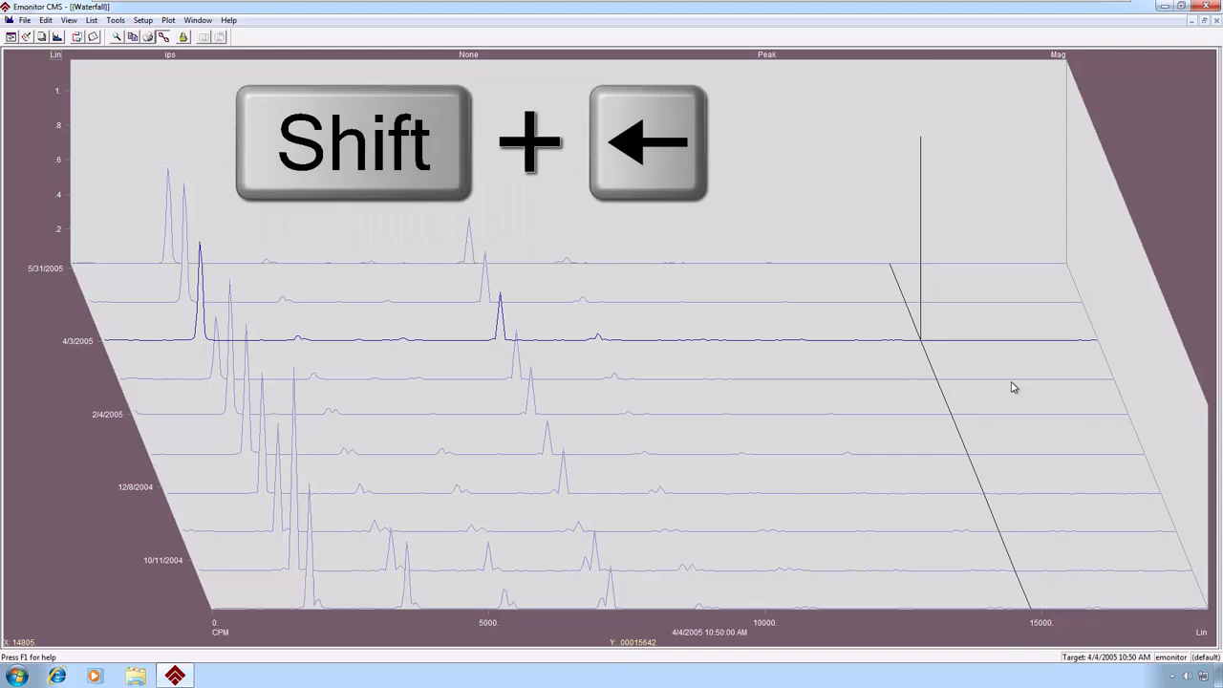
Jump the waterfall cursor down the frequency axis in large increments to the peak at 1755 CPM.
{"action": "key", "text": "shift+Left"}
{"action": "key", "text": "shift+Left"}
{"action": "key", "text": "shift+Left"}
{"action": "key", "text": "shift+Left"}
{"action": "key", "text": "shift+Left"}
{"action": "key", "text": "shift+Left"}
{"action": "key", "text": "shift+Left"}
{"action": "key", "text": "shift+Left"}
{"action": "key", "text": "shift+Left"}
{"action": "key", "text": "shift+Left"}
{"action": "key", "text": "shift+Left"}
{"action": "key", "text": "shift+Left"}
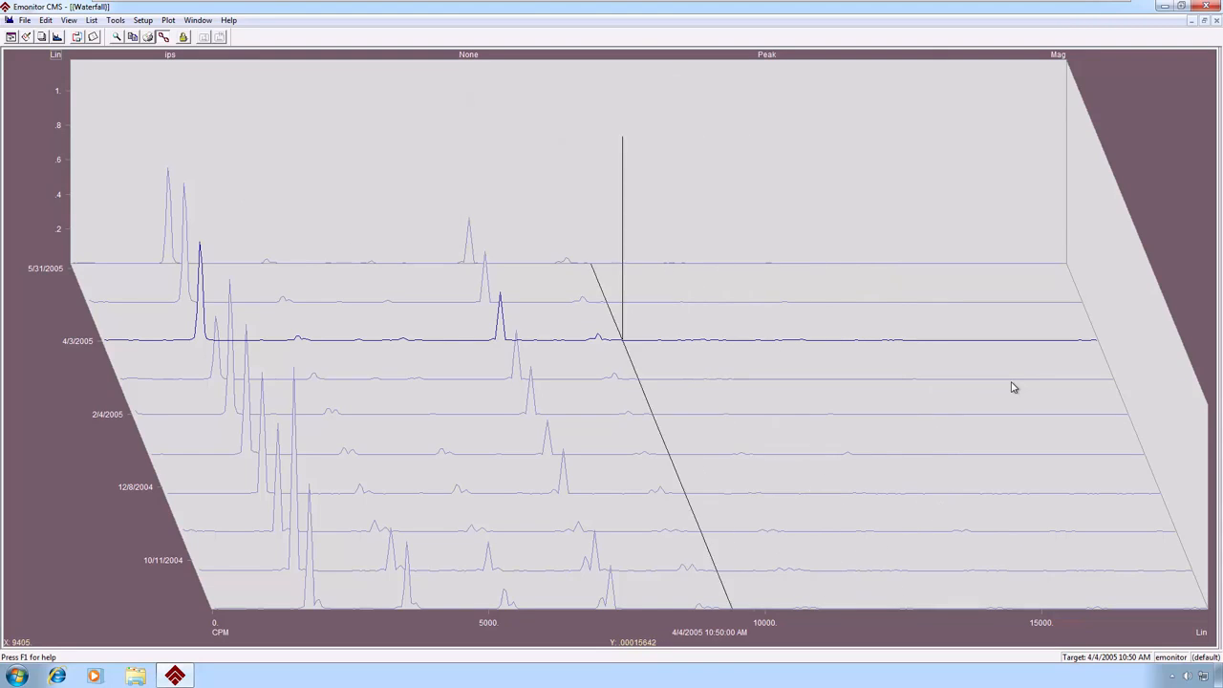
{"action": "key", "text": "shift+Left"}
{"action": "key", "text": "shift+Left"}
{"action": "key", "text": "shift+Left"}
{"action": "key", "text": "shift+Left"}
{"action": "key", "text": "shift+Left"}
{"action": "key", "text": "shift+Left"}
{"action": "key", "text": "shift+Left"}
{"action": "key", "text": "shift+Left"}
{"action": "key", "text": "shift+Left"}
{"action": "key", "text": "shift+Left"}
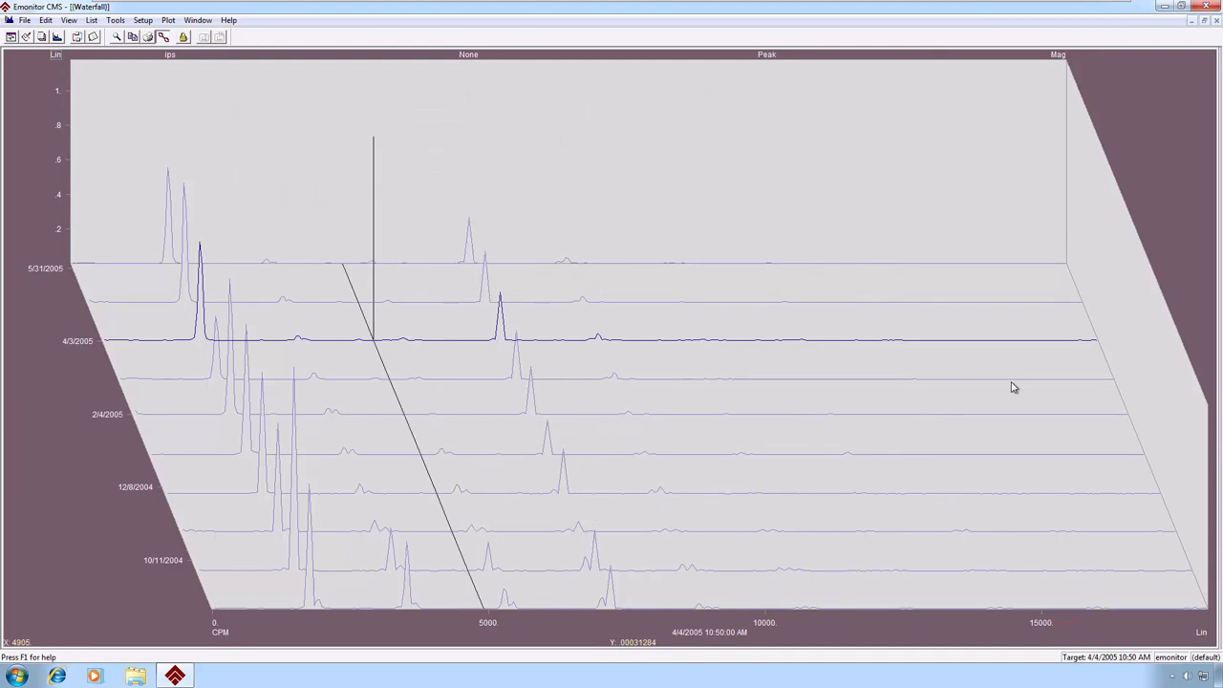
{"action": "key", "text": "shift+Left"}
{"action": "key", "text": "shift+Left"}
{"action": "key", "text": "shift+Left"}
{"action": "key", "text": "shift+Left"}
{"action": "key", "text": "shift+Left"}
{"action": "key", "text": "shift+Left"}
{"action": "key", "text": "shift+Left"}
{"action": "key", "text": "shift+Left"}
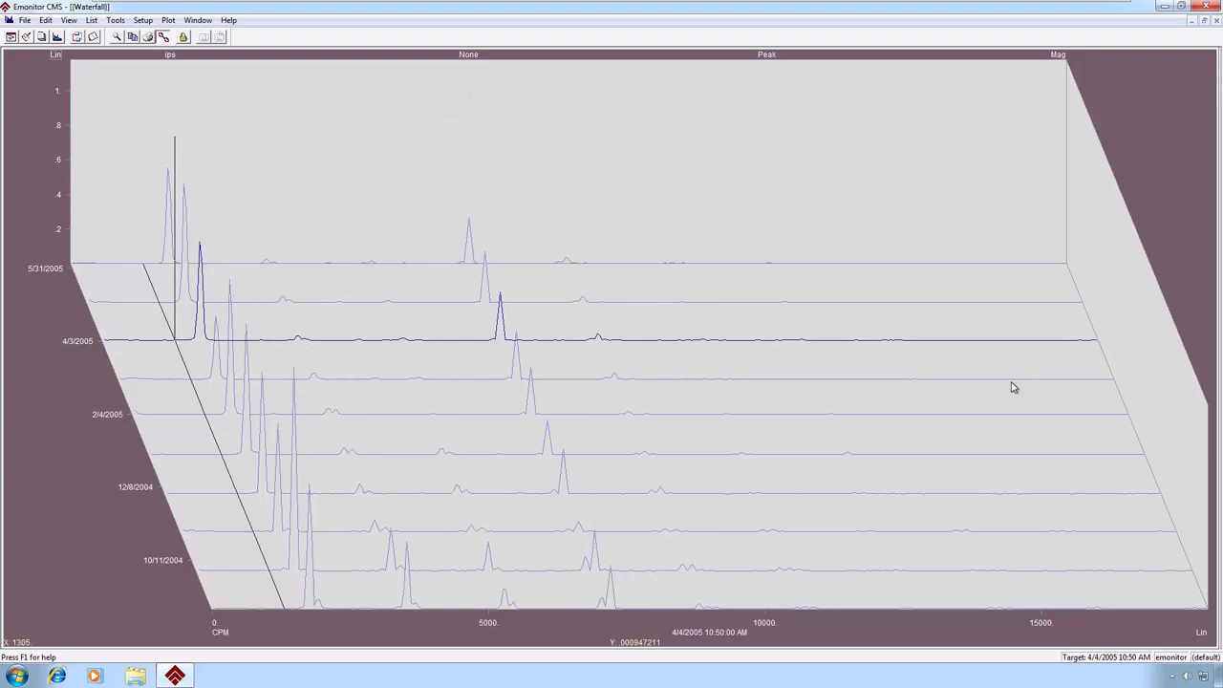
{"action": "key", "text": "shift+Right"}
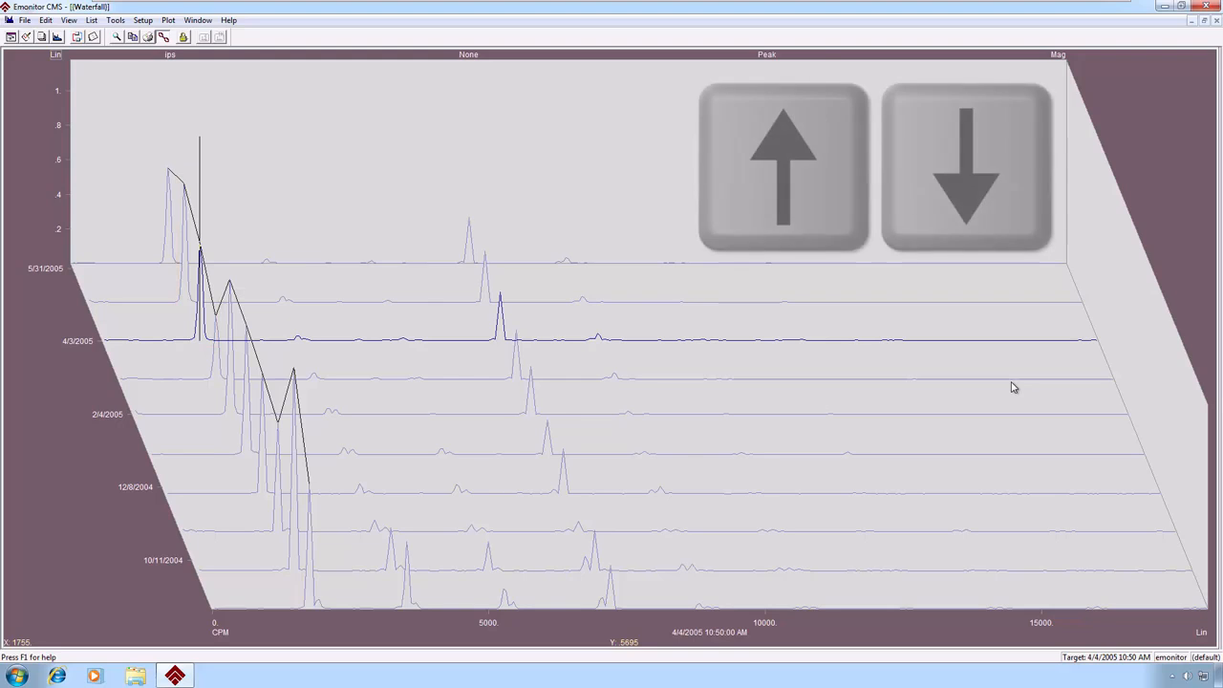
Move the waterfall cursor to the 5/4/2005 spectrum and back to the 4/4/2005 spectrum.
{"action": "key", "text": "Up"}
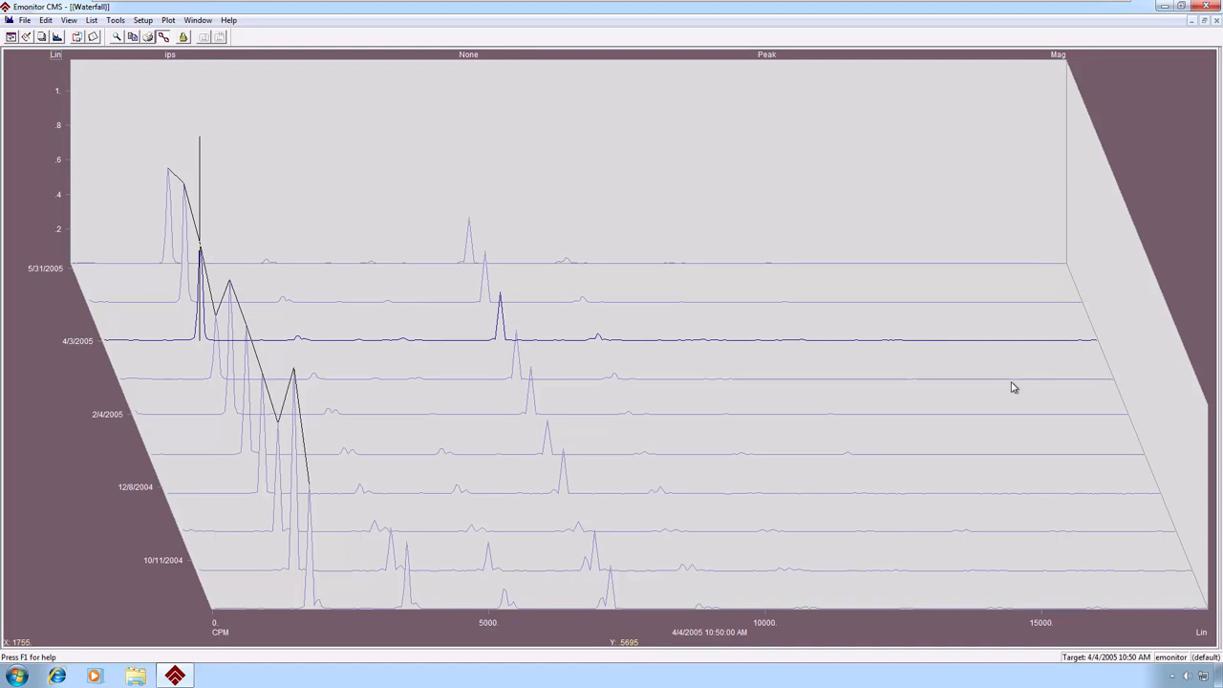
{"action": "key", "text": "Up"}
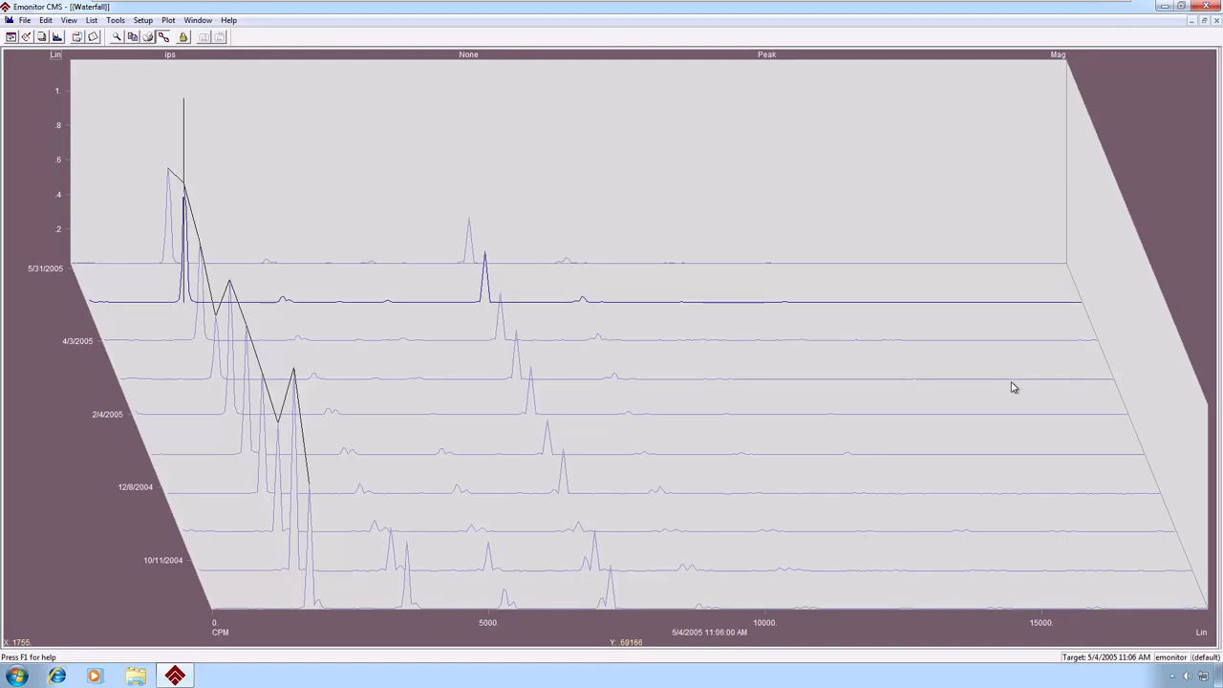
{"action": "key", "text": "Down"}
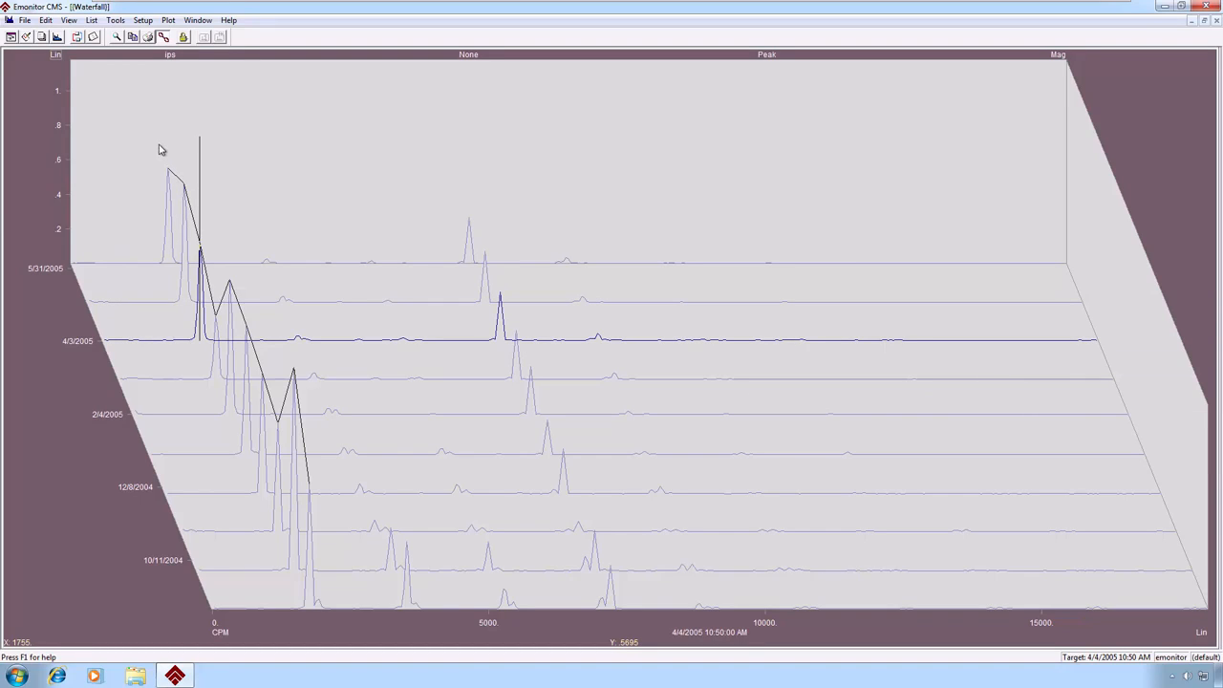
Cycle the waterfall's Y-axis units through mils, um and g's, and return them to ips.
{"action": "double_click", "coordinate": [173, 55]}
{"action": "double_click", "coordinate": [172, 56]}
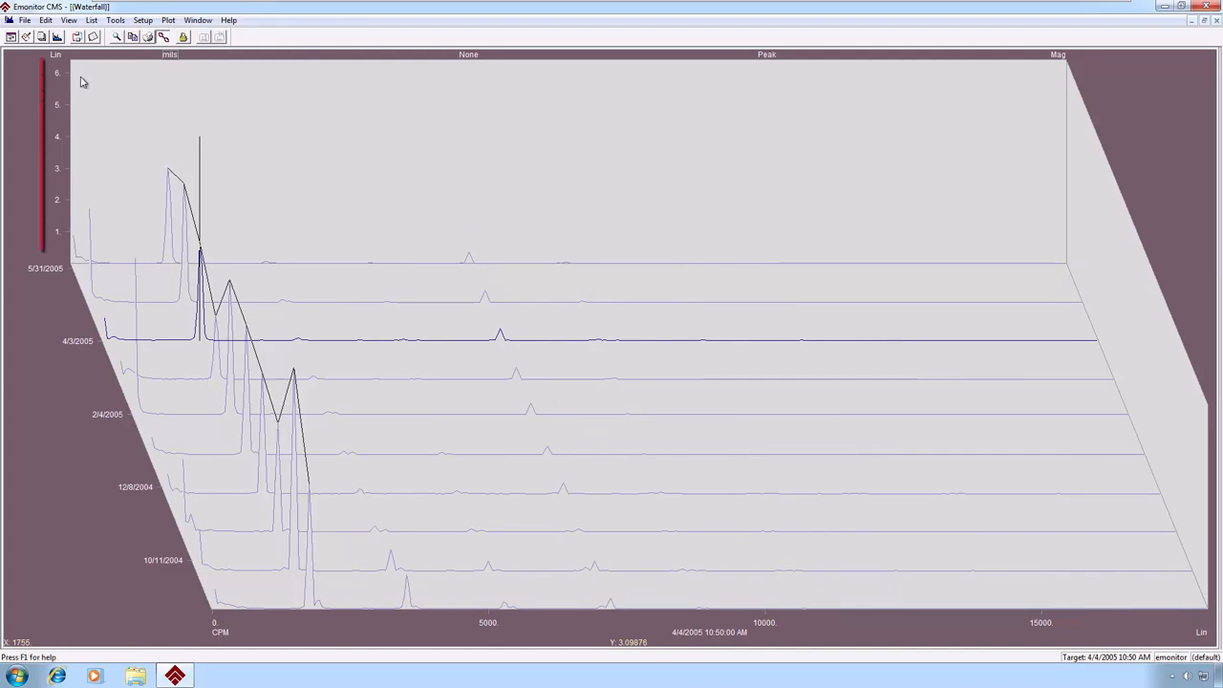
{"action": "double_click", "coordinate": [173, 59]}
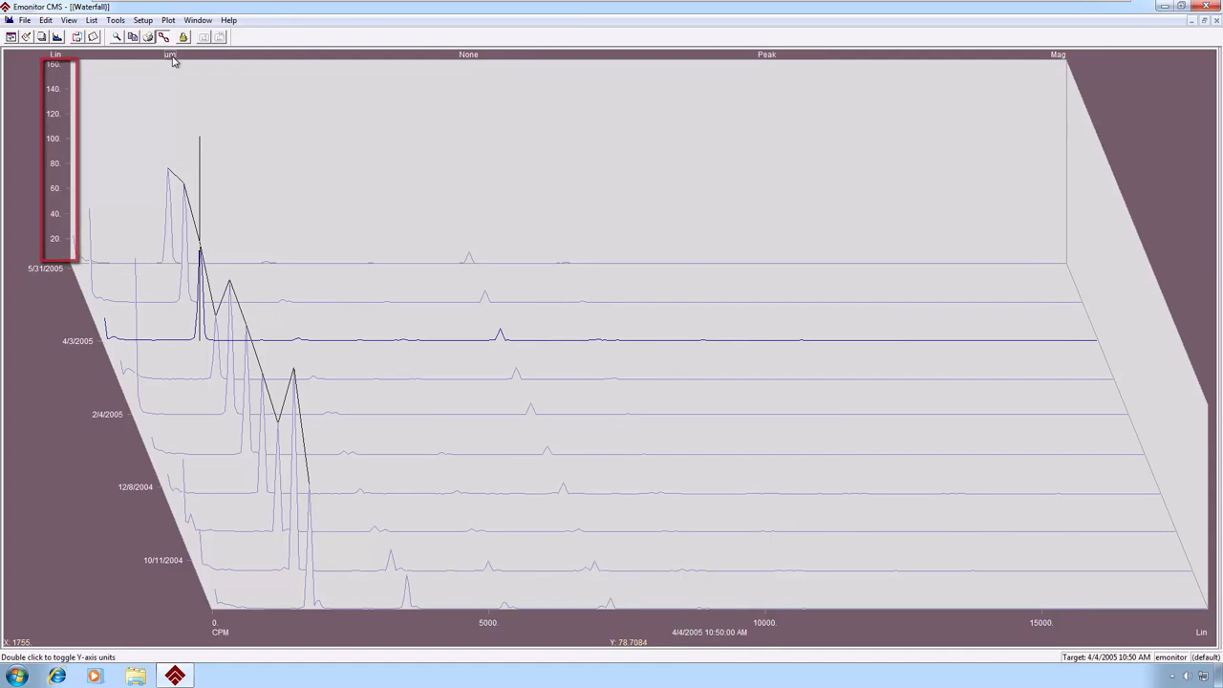
{"action": "double_click", "coordinate": [172, 55]}
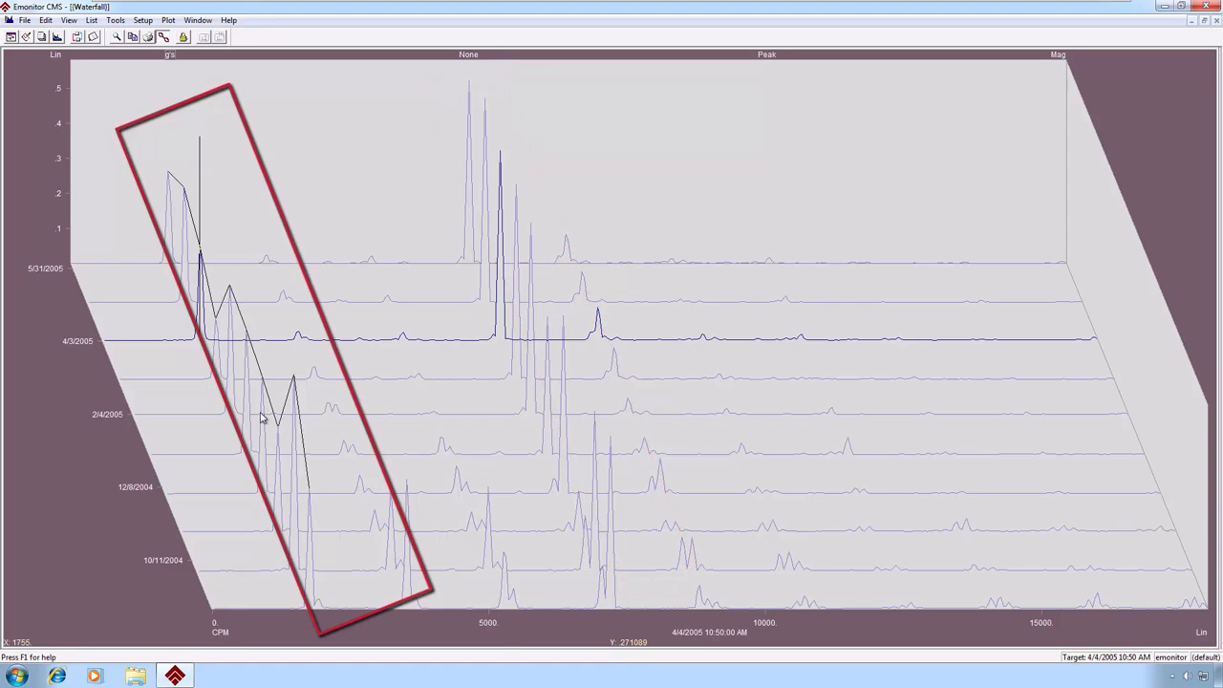
{"action": "double_click", "coordinate": [170, 55]}
{"action": "double_click", "coordinate": [170, 55]}
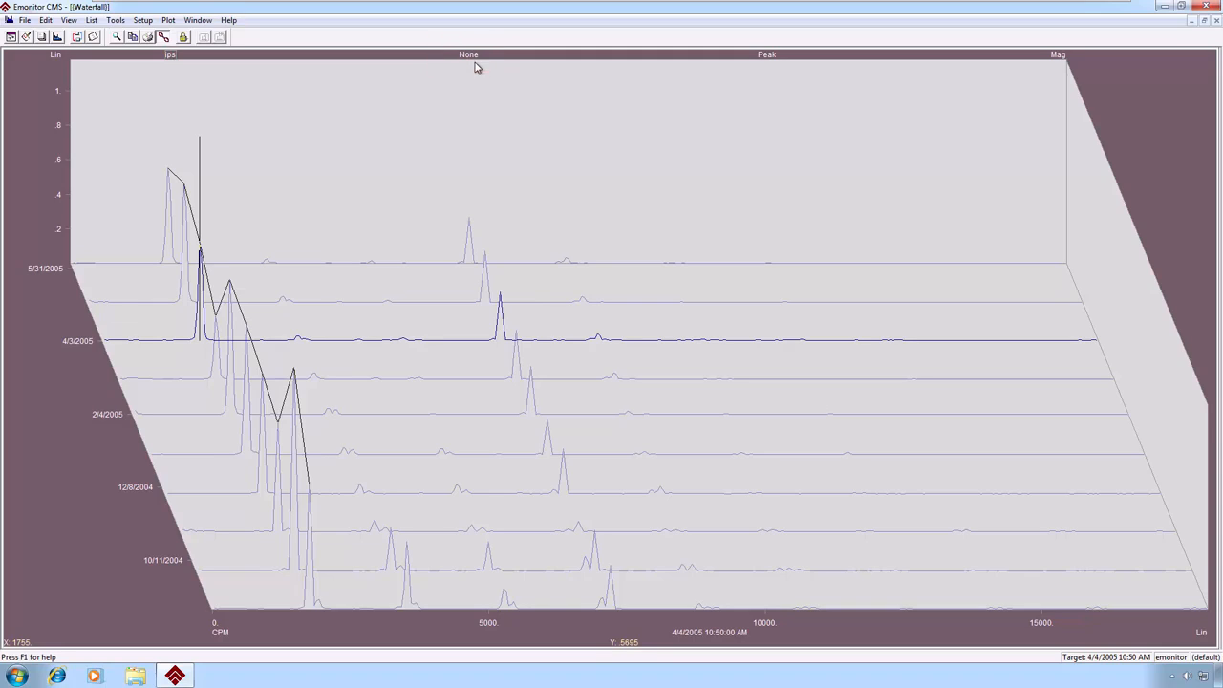
Cycle the waterfall's Y-axis signal detection through Peak-Peak and return it to Peak.
{"action": "double_click", "coordinate": [771, 57]}
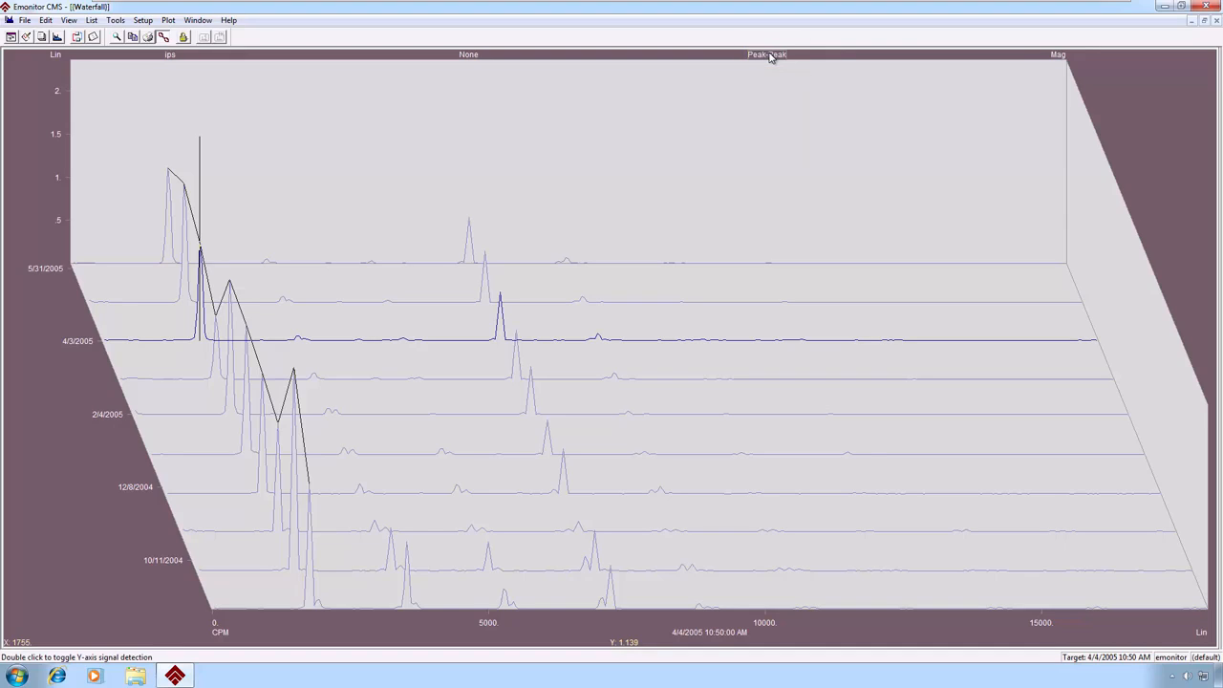
{"action": "double_click", "coordinate": [770, 56]}
{"action": "double_click", "coordinate": [771, 56]}
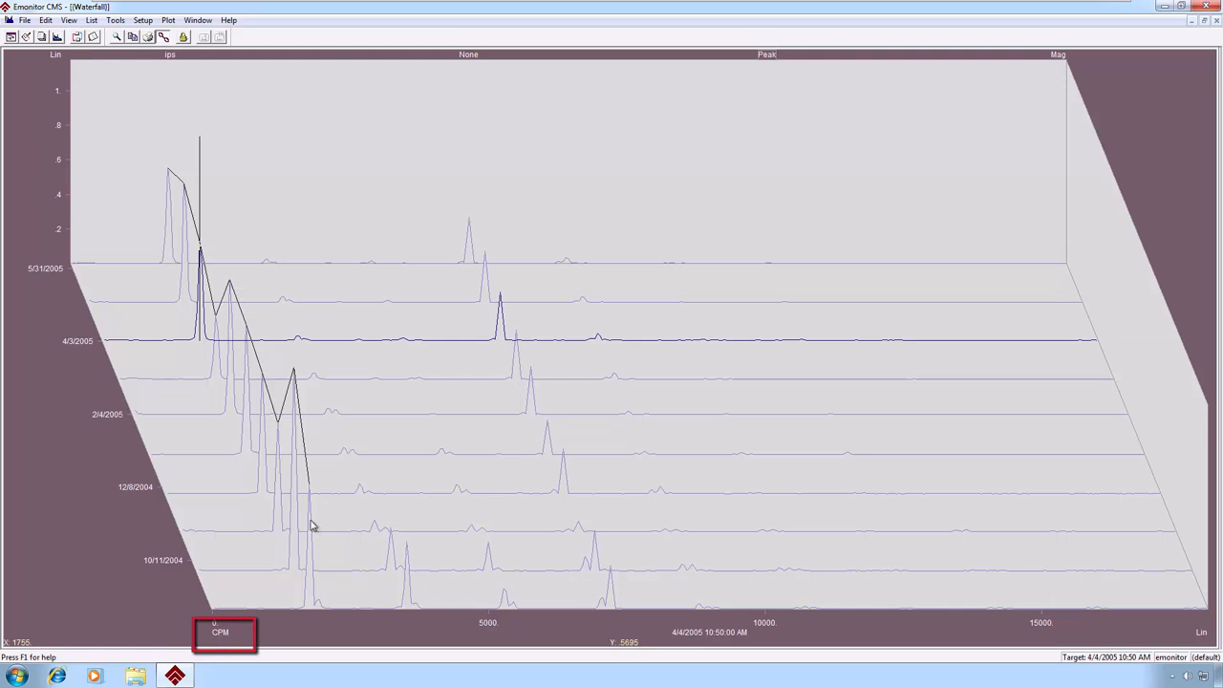
Cycle the waterfall's frequency units from CPM through orders and Hz, and close the plot.
{"action": "double_click", "coordinate": [222, 632]}
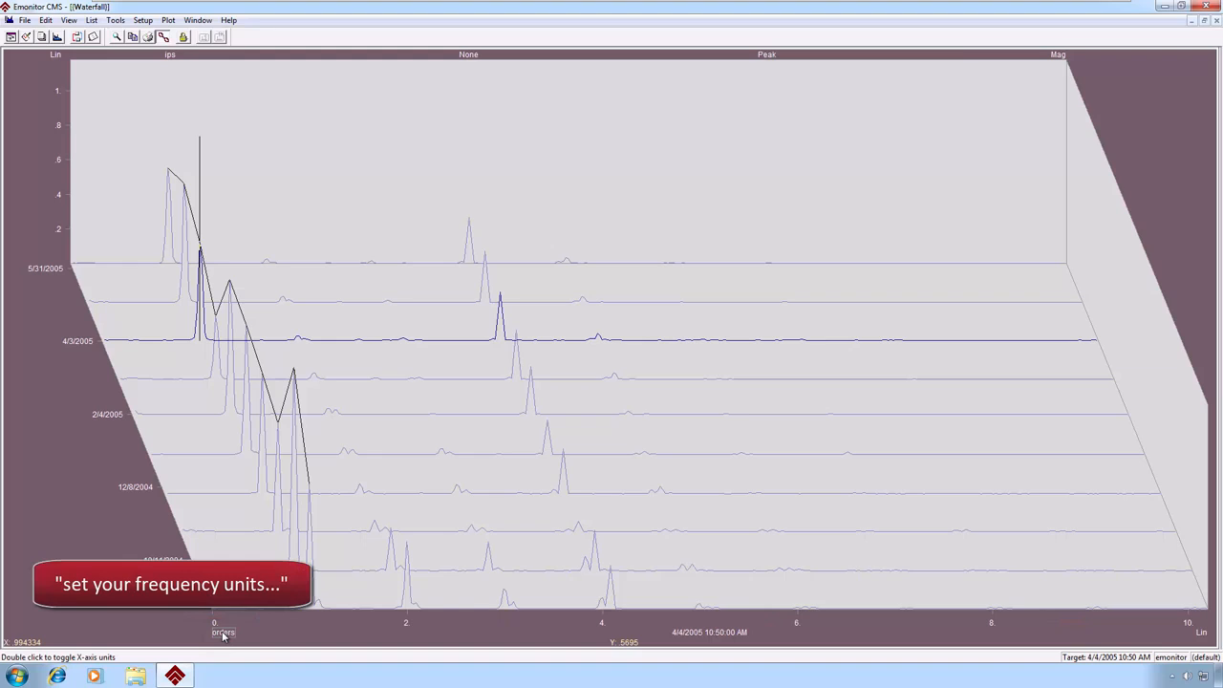
{"action": "double_click", "coordinate": [222, 633]}
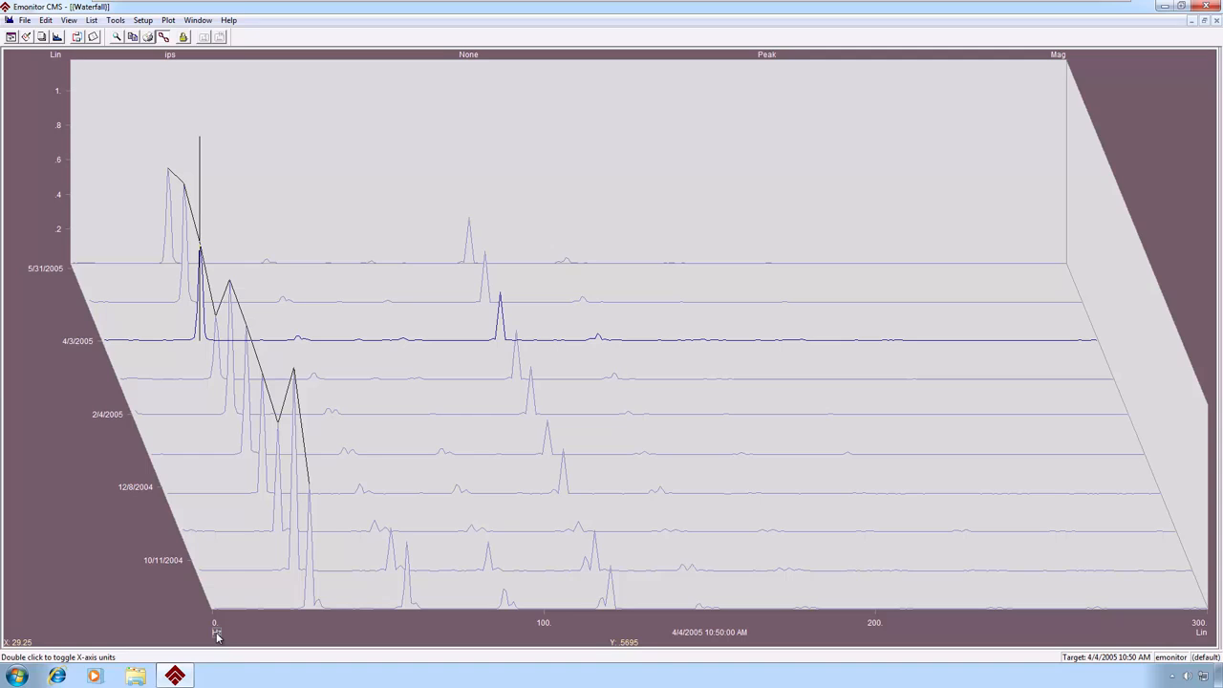
{"action": "double_click", "coordinate": [217, 633]}
{"action": "left_click", "coordinate": [1217, 20]}
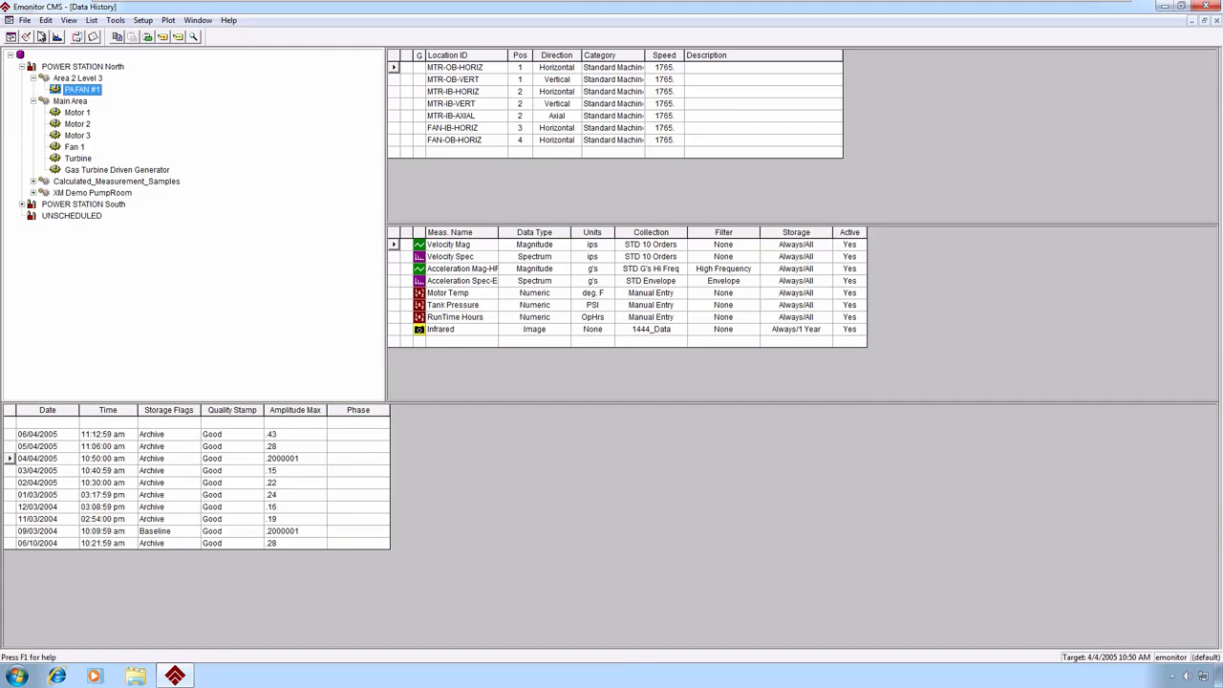
Open the Frequency Band plot view to review the trend of each frequency band, and close it.
{"action": "left_click", "coordinate": [57, 39]}
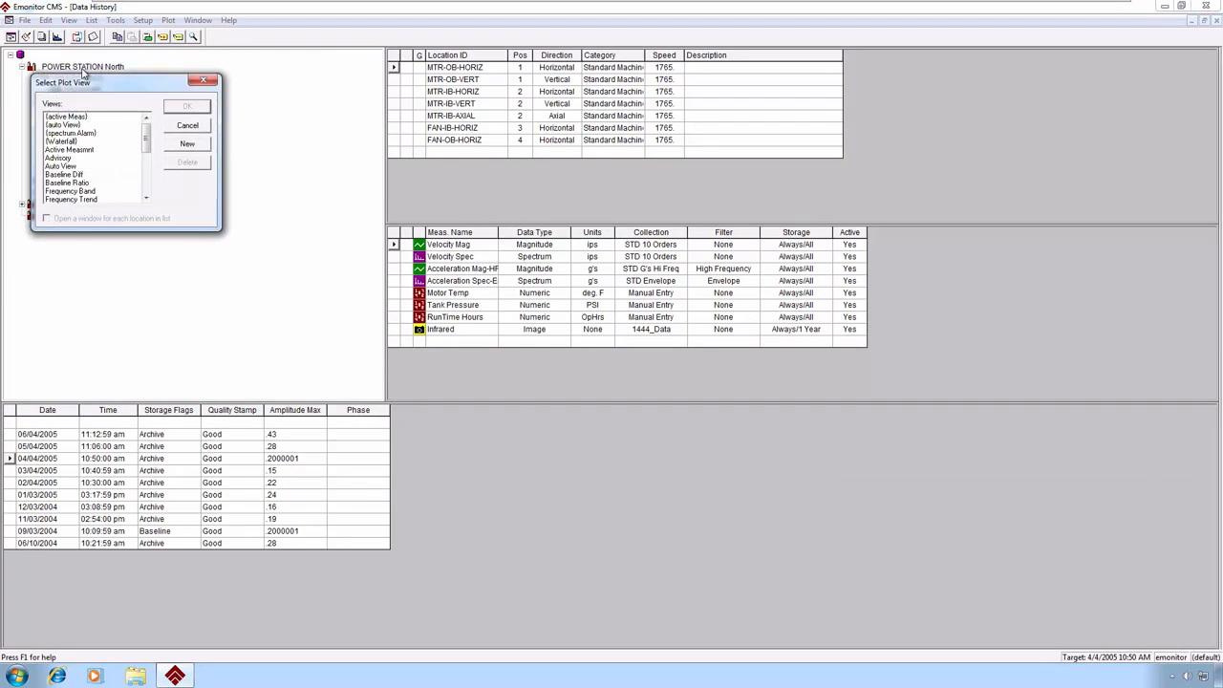
{"action": "left_click", "coordinate": [85, 192]}
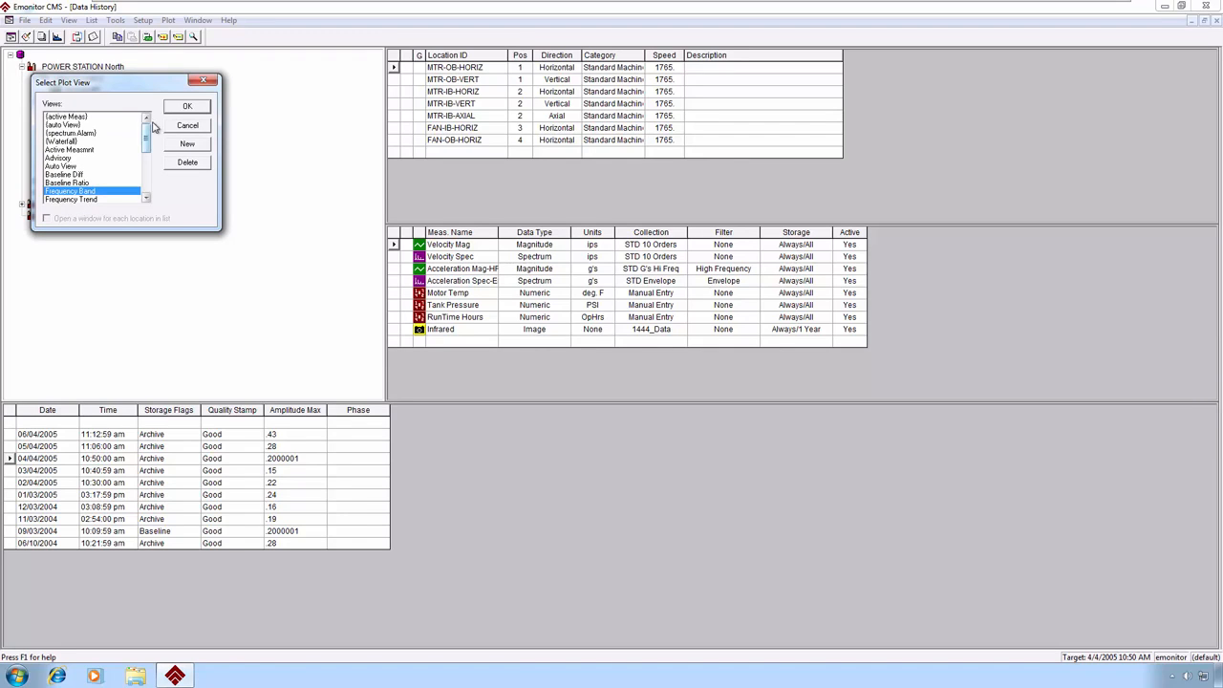
{"action": "left_click", "coordinate": [188, 106]}
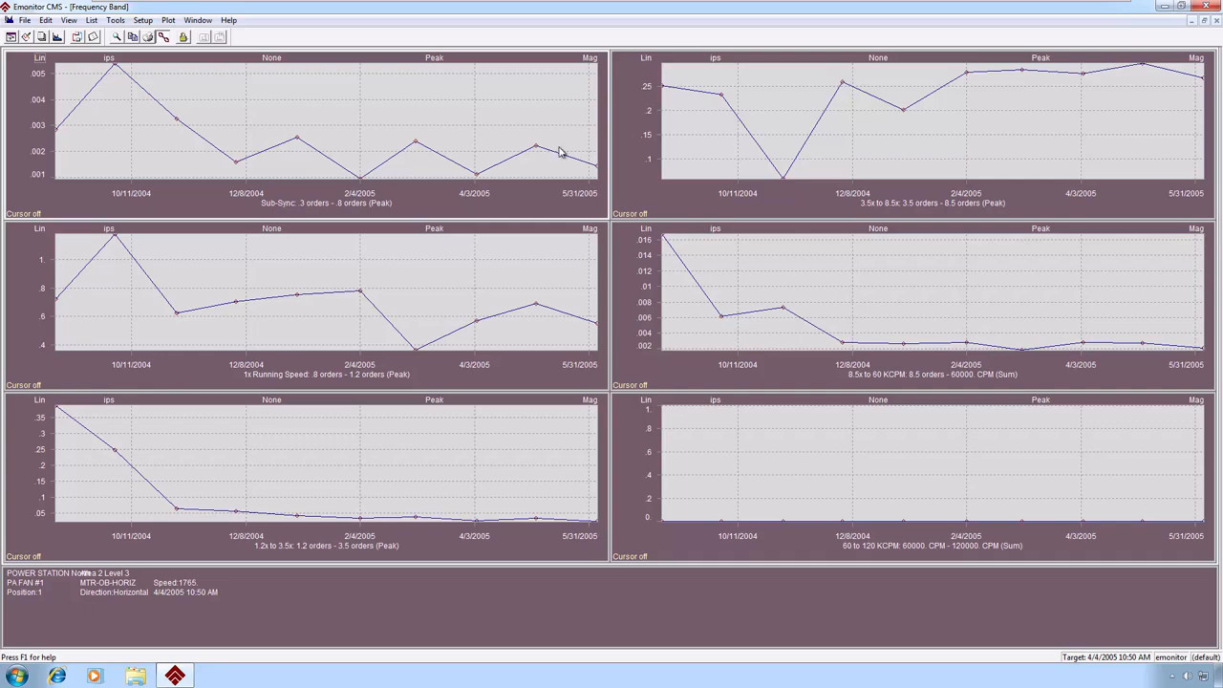
{"action": "left_click", "coordinate": [1214, 21]}
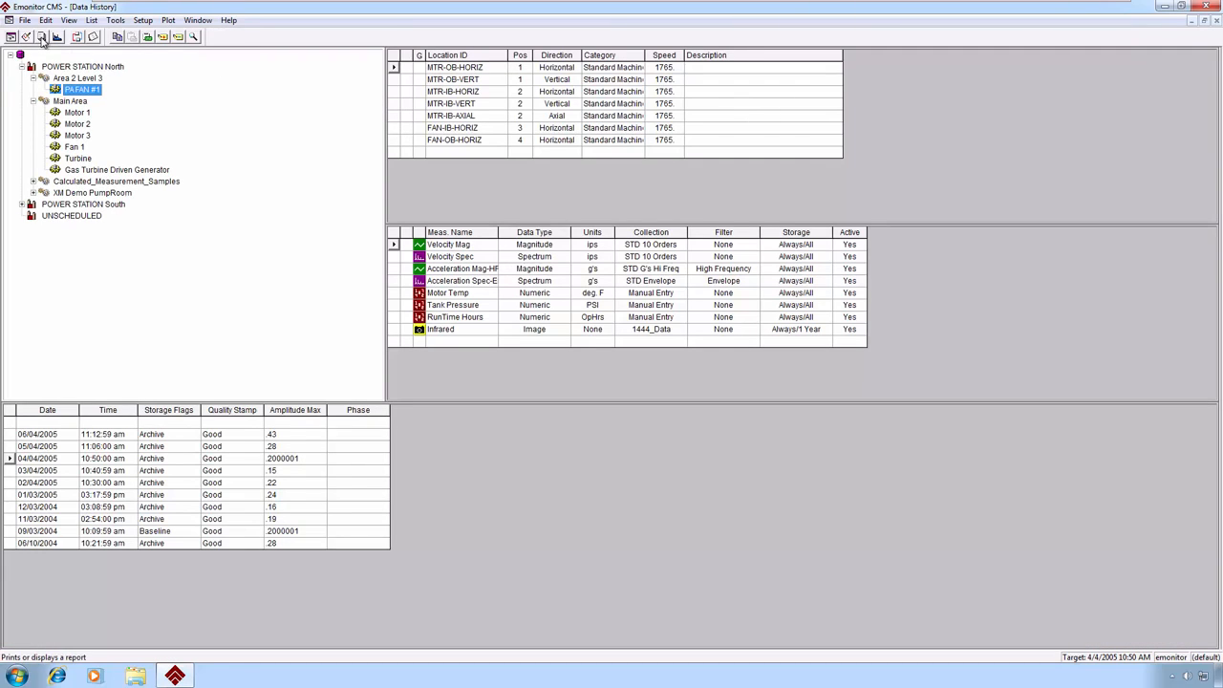
Open the Frequency Trend plot view for the same location.
{"action": "left_click", "coordinate": [56, 36]}
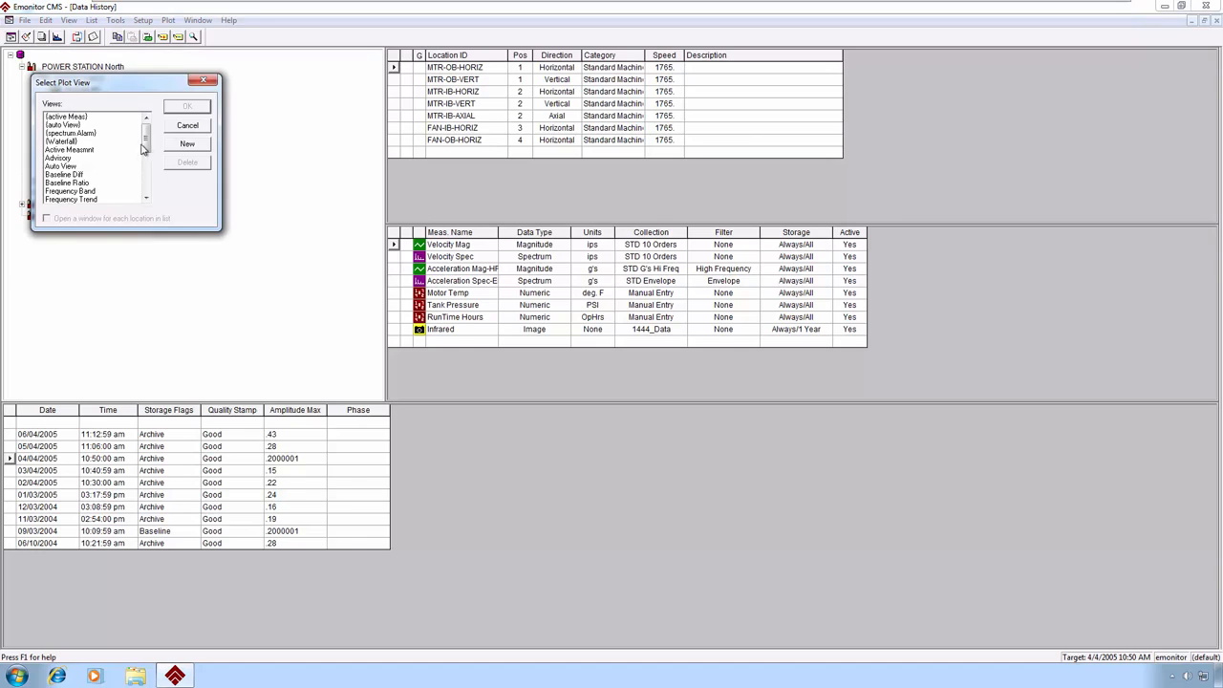
{"action": "left_click_drag", "start_coordinate": [149, 143], "coordinate": [151, 160]}
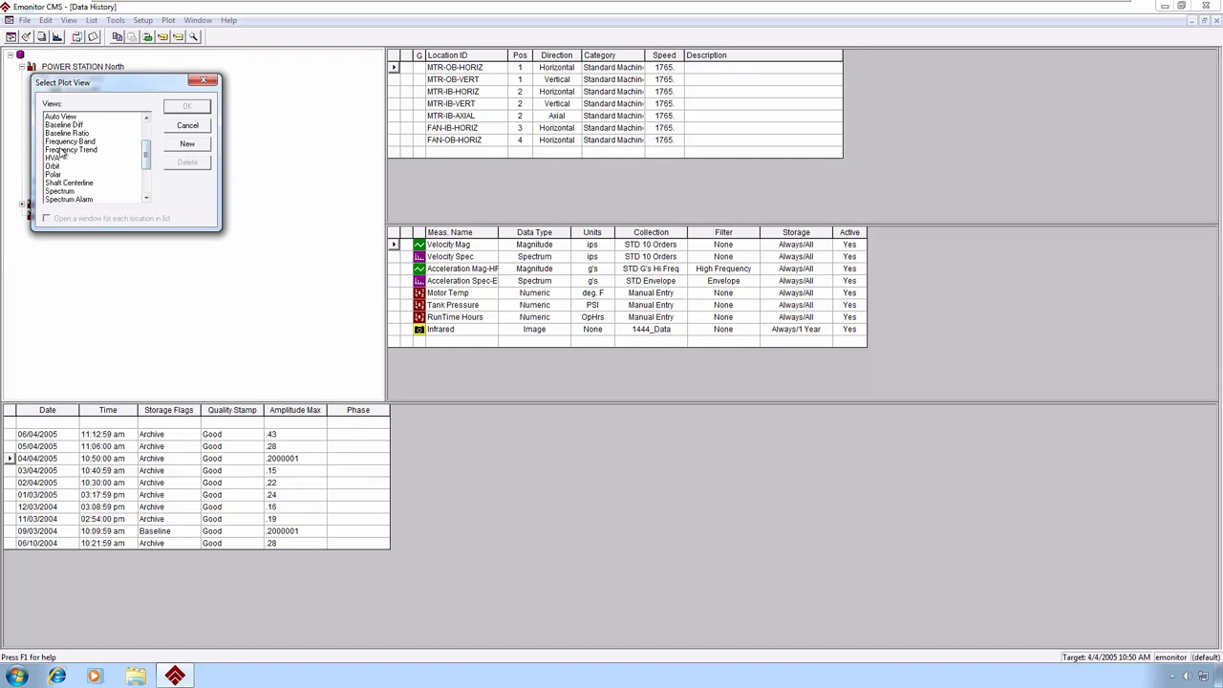
{"action": "left_click", "coordinate": [64, 151]}
{"action": "left_click", "coordinate": [187, 107]}
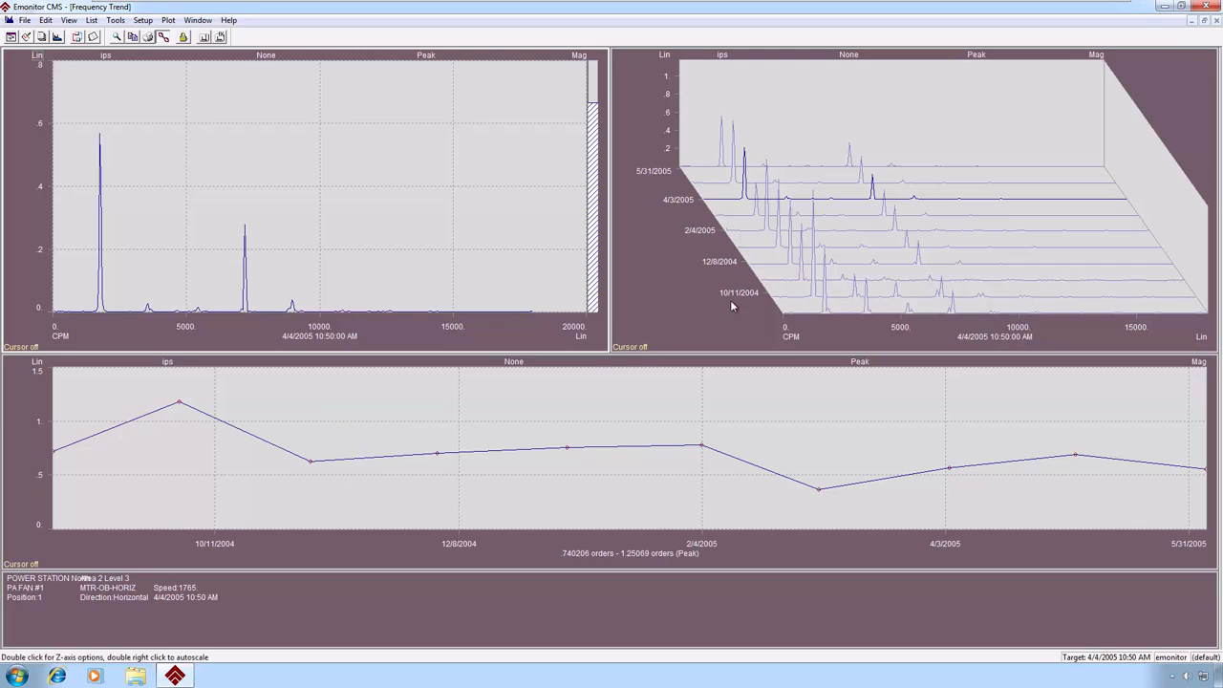
Place the band cursor on the spectrum peak at 7200 CPM and widen the trended band to 630 CPM.
{"action": "left_click", "coordinate": [895, 240]}
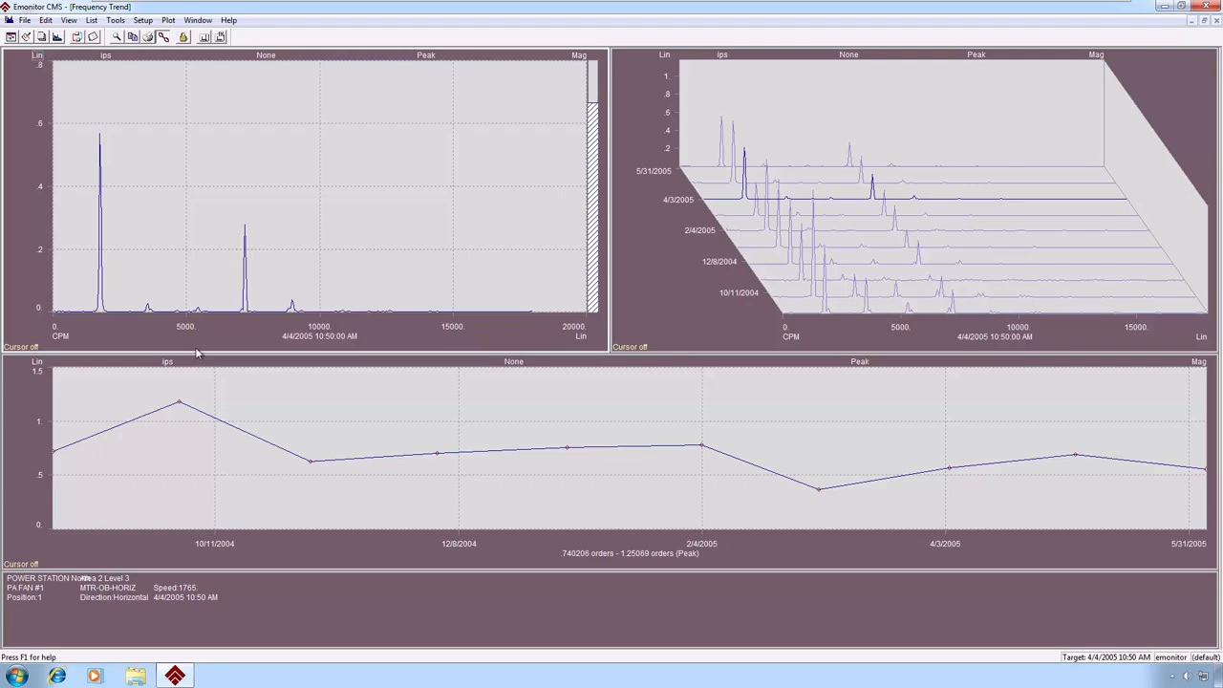
{"action": "left_click", "coordinate": [246, 270]}
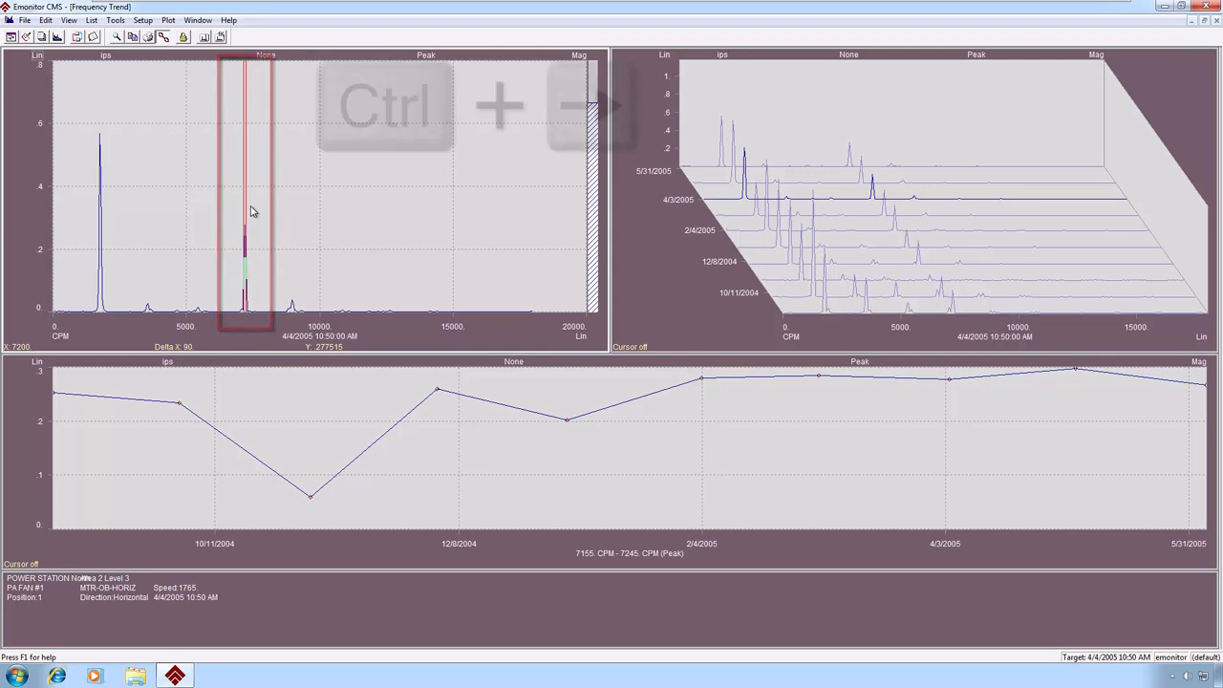
{"action": "key", "text": "ctrl+Right"}
{"action": "key", "text": "ctrl+Right"}
{"action": "key", "text": "ctrl+Right"}
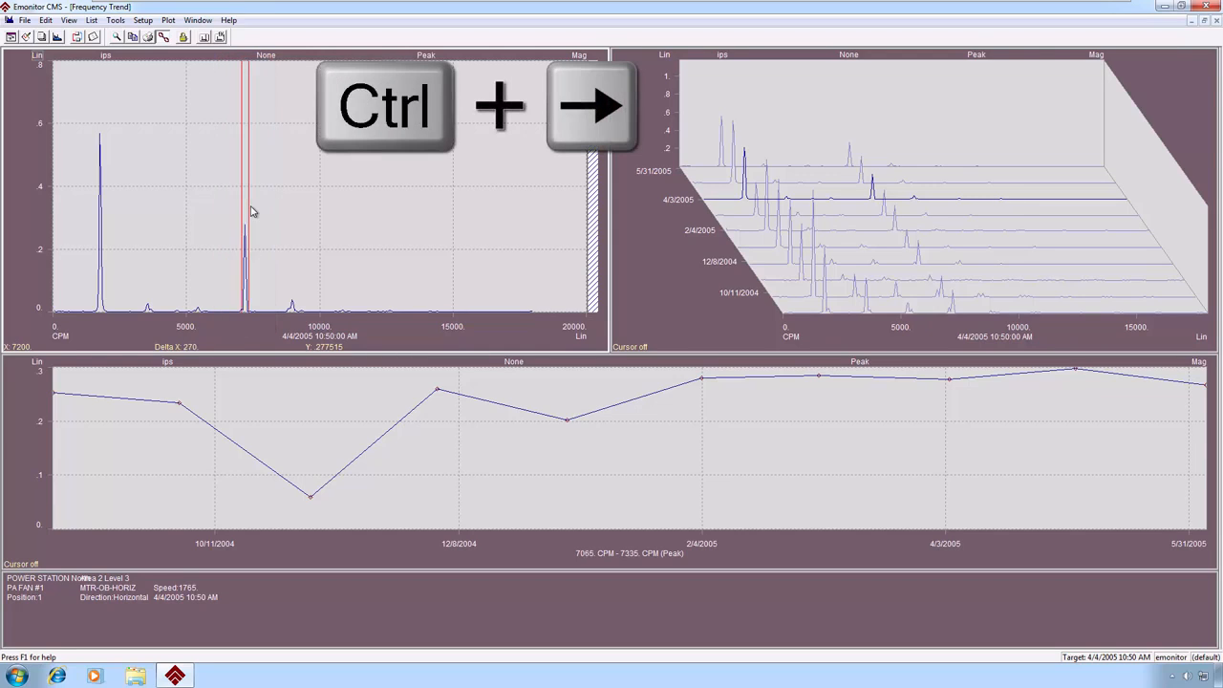
{"action": "key", "text": "ctrl+Right"}
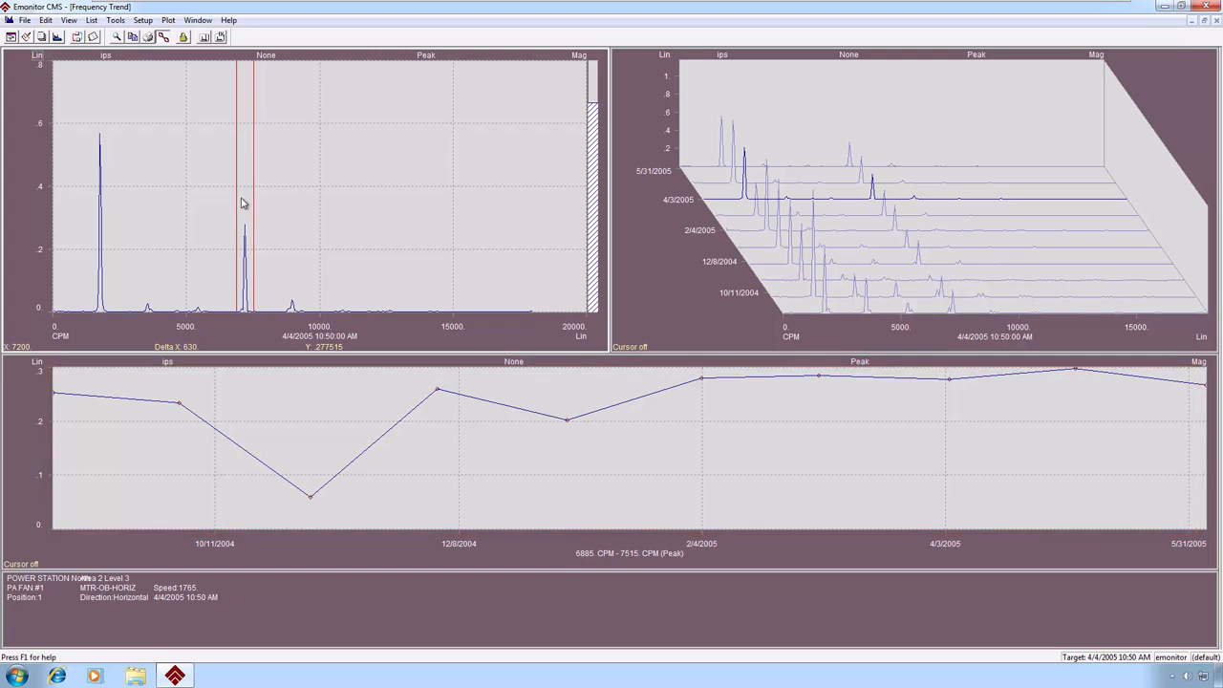
Shift the band cursor to 1620 CPM, back to 7065 CPM, step it up to 8685 CPM, and close the Frequency Trend plot.
{"action": "left_click_drag", "start_coordinate": [243, 205], "coordinate": [92, 235]}
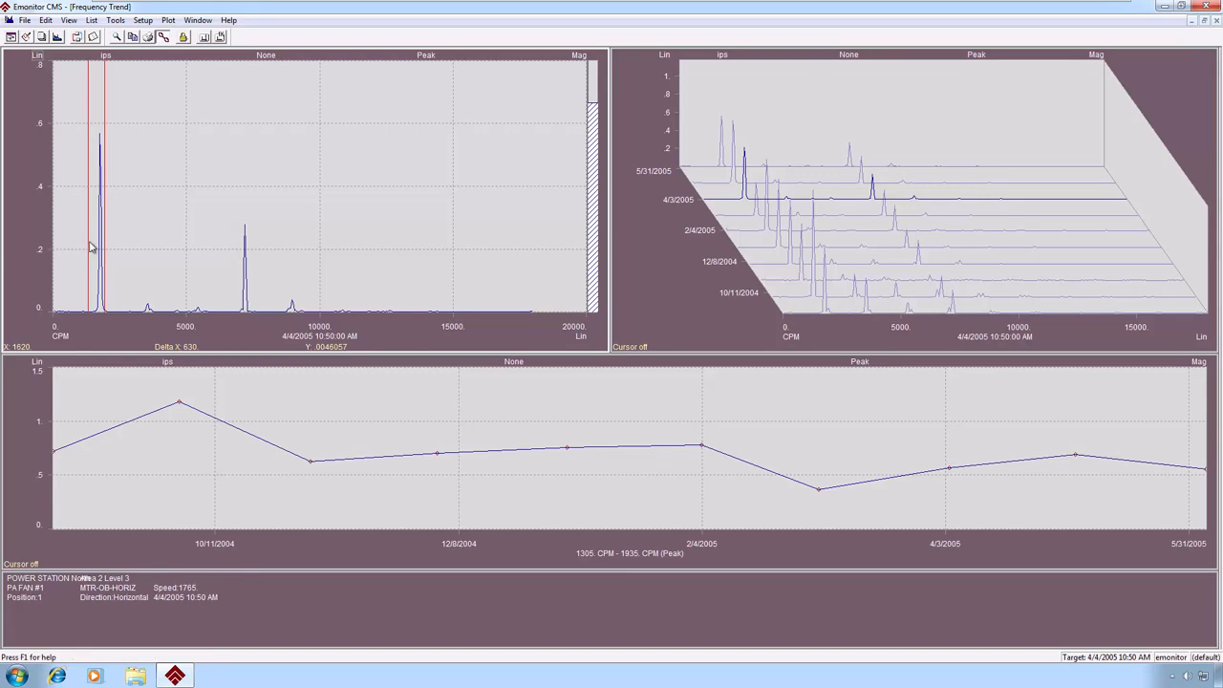
{"action": "left_click_drag", "start_coordinate": [90, 247], "coordinate": [242, 279]}
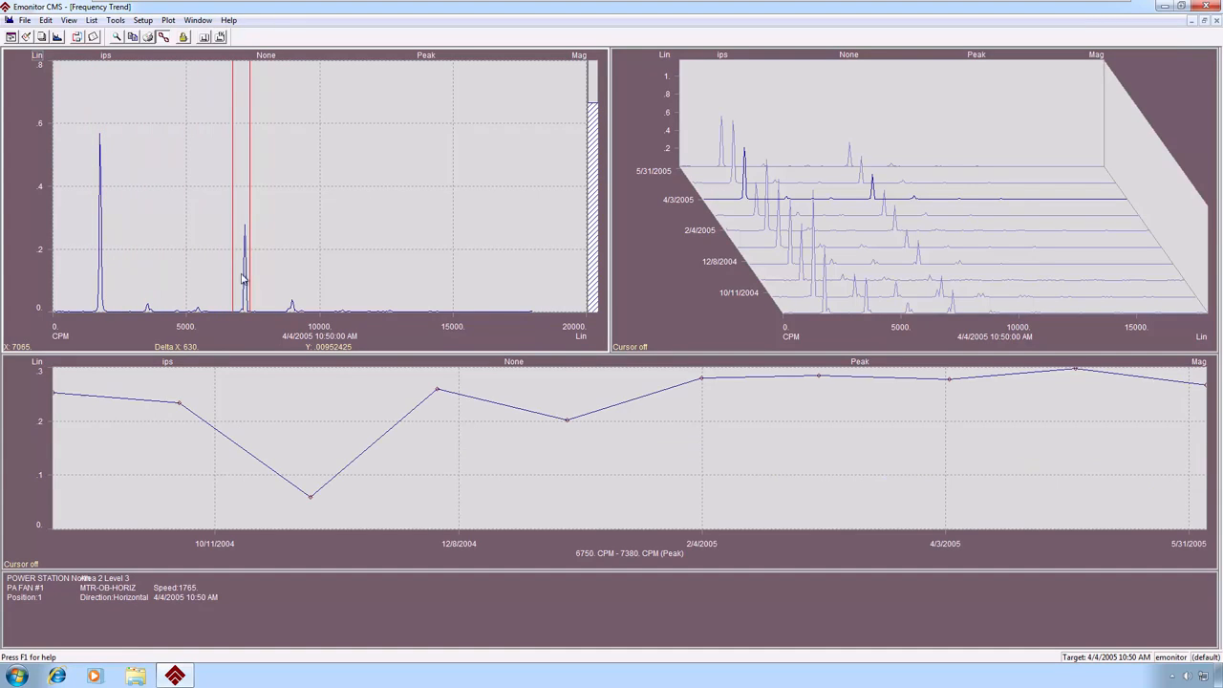
{"action": "key", "text": "Right"}
{"action": "key", "text": "Right"}
{"action": "key", "text": "Right"}
{"action": "key", "text": "Right"}
{"action": "key", "text": "Right"}
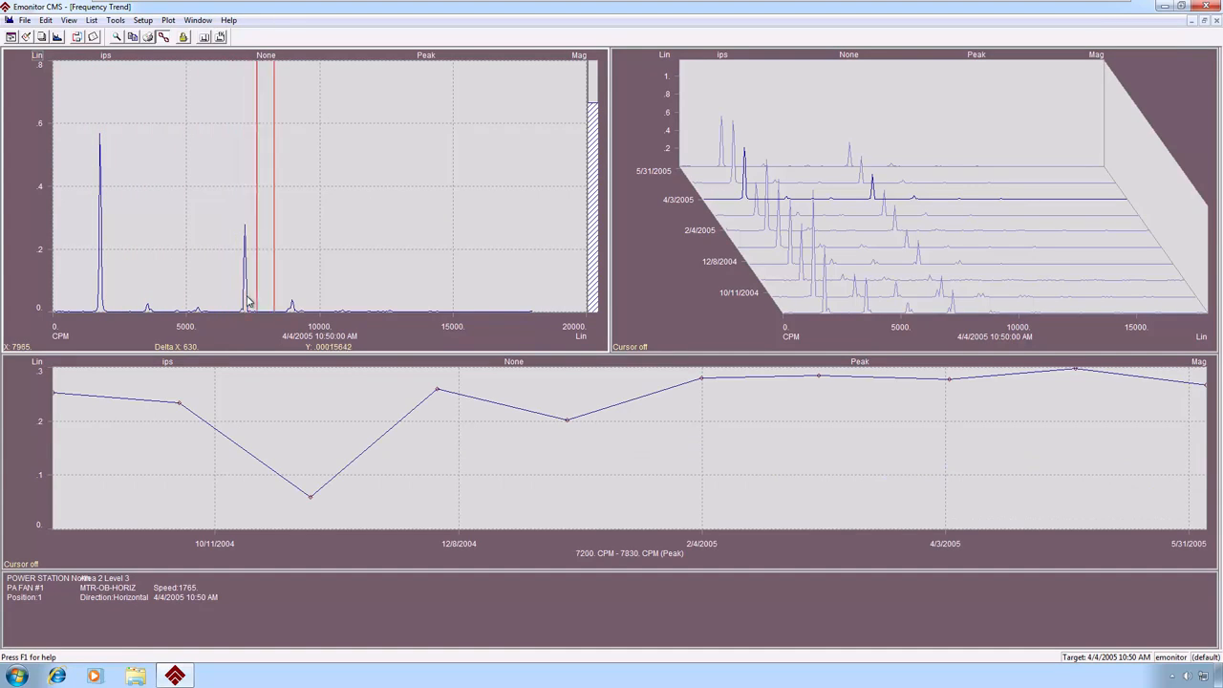
{"action": "key", "text": "Right"}
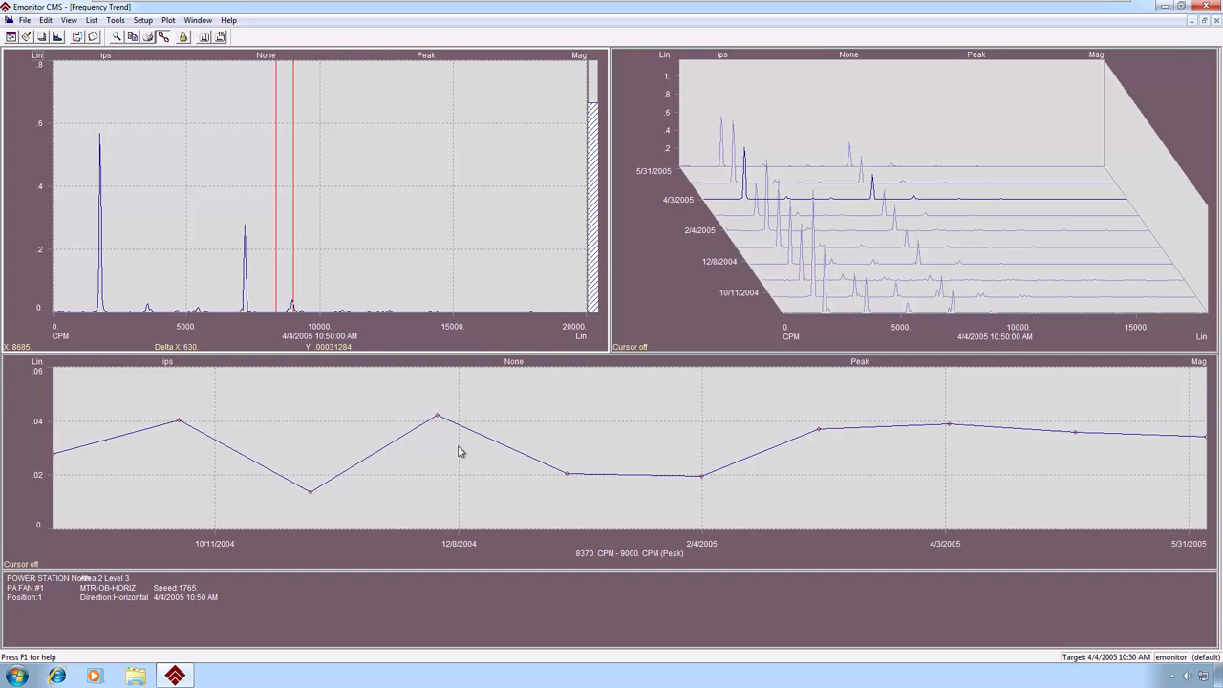
{"action": "left_click", "coordinate": [1217, 21]}
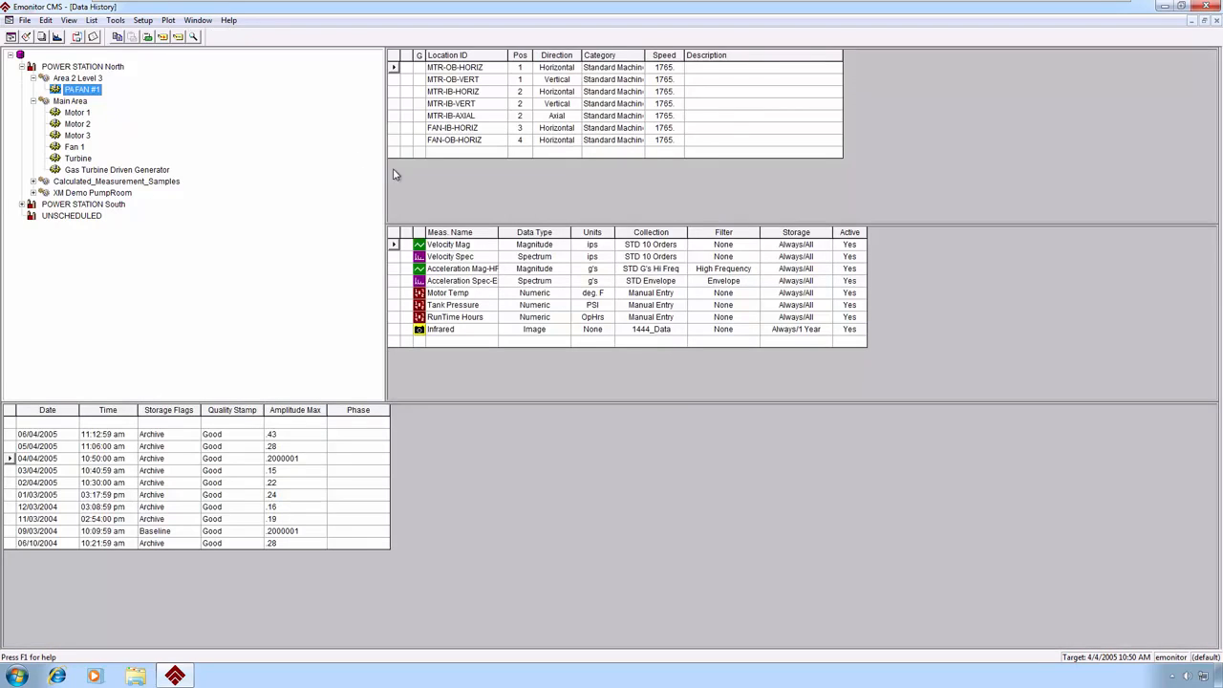
Open the Orbit plot view for the Time Waveform at Bearing 1, direction X, of the Gas Turbine Driven Generator.
{"action": "left_click", "coordinate": [58, 36]}
{"action": "left_click", "coordinate": [140, 125]}
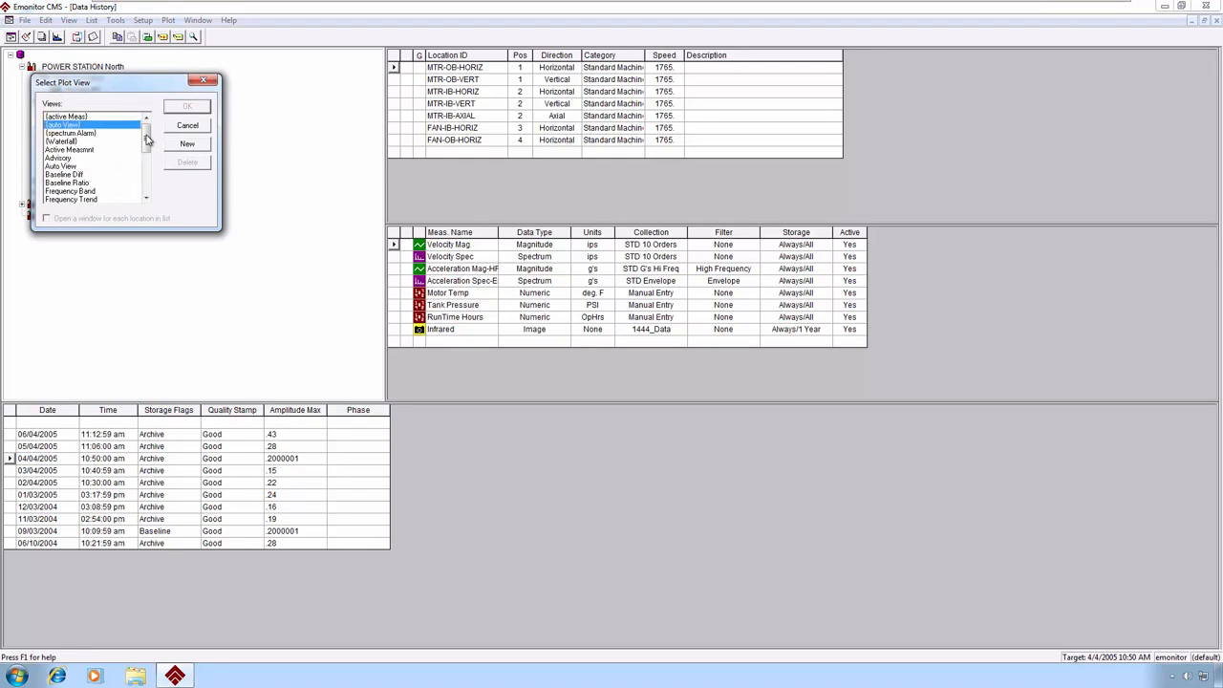
{"action": "left_click", "coordinate": [142, 159]}
{"action": "scroll", "coordinate": [146, 164], "scroll_direction": "down", "scroll_amount": 4}
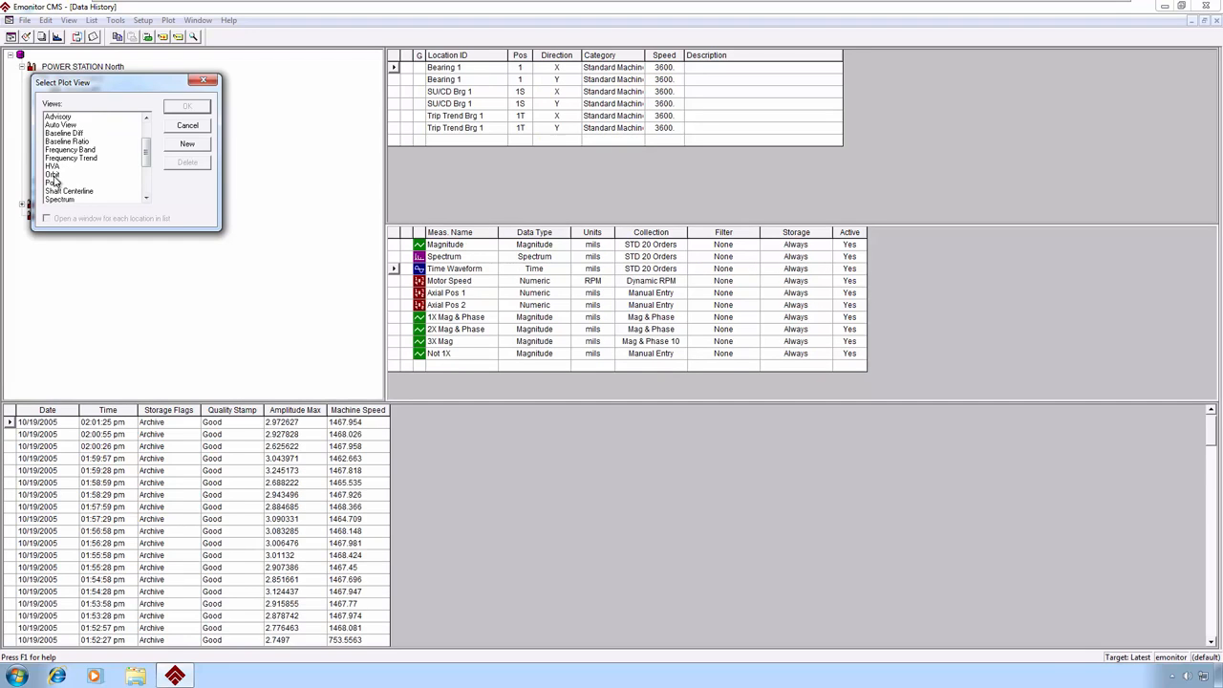
{"action": "left_click", "coordinate": [55, 175]}
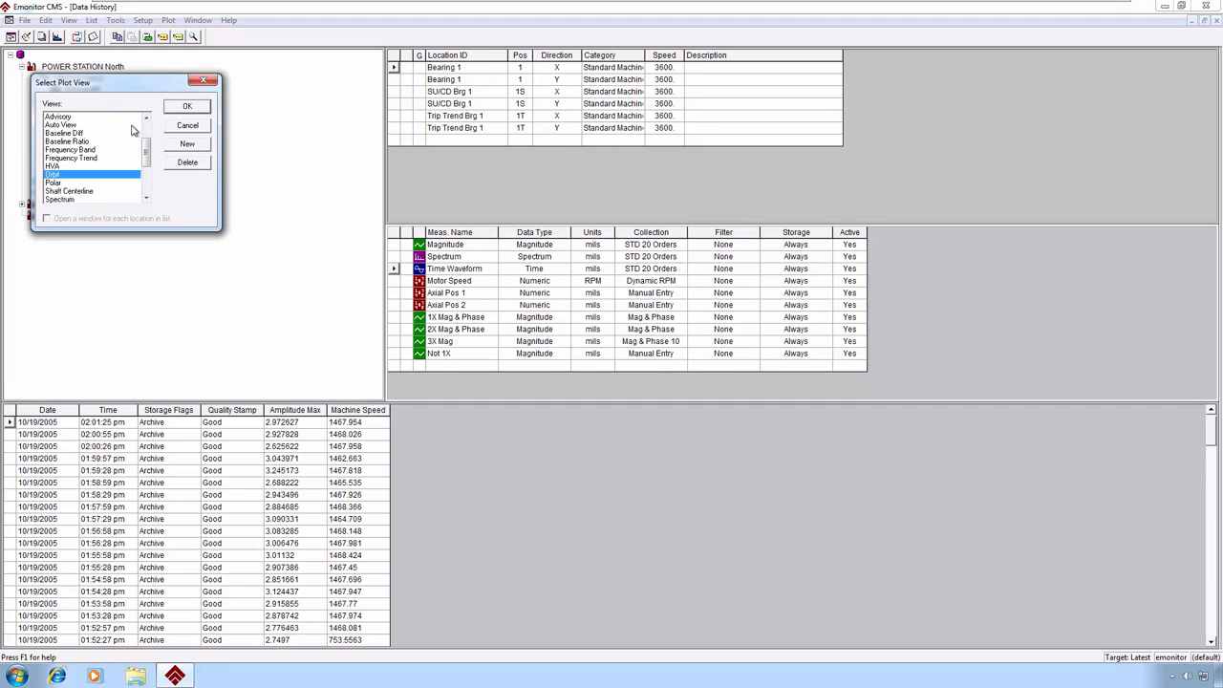
{"action": "left_click", "coordinate": [182, 108]}
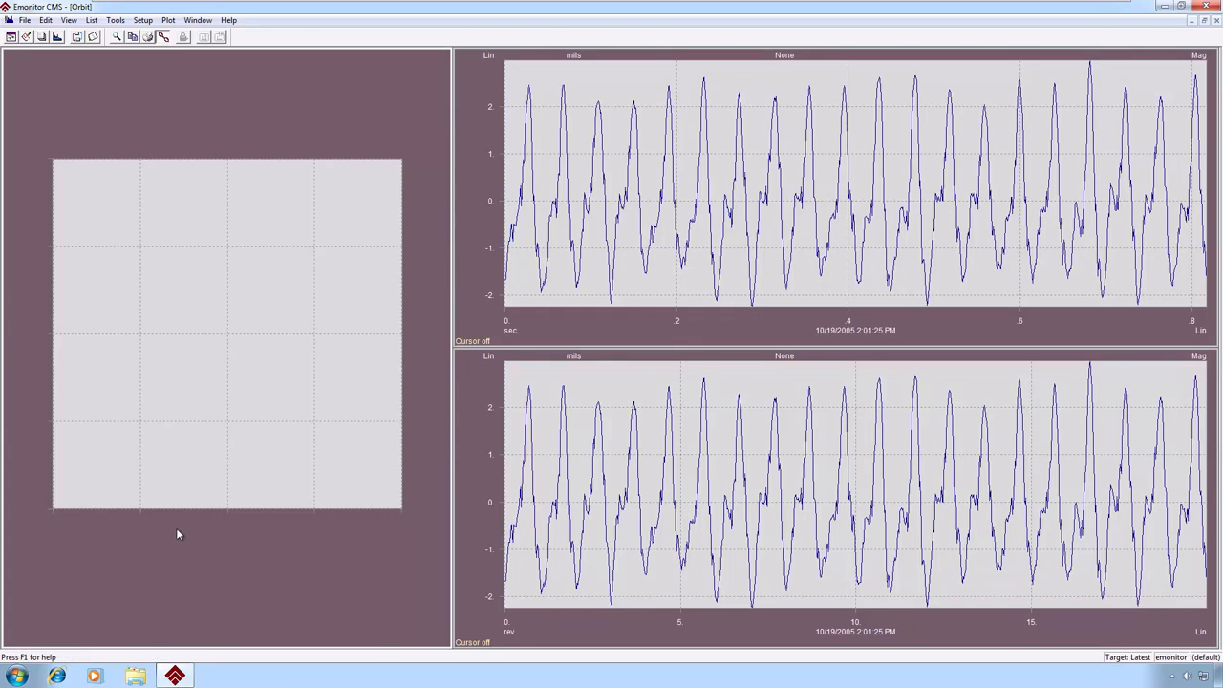
Target the orbit's X axis to the current measurement and its Y axis to position 1, direction Y, review the orbit, and close the plot.
{"action": "double_click", "coordinate": [267, 517]}
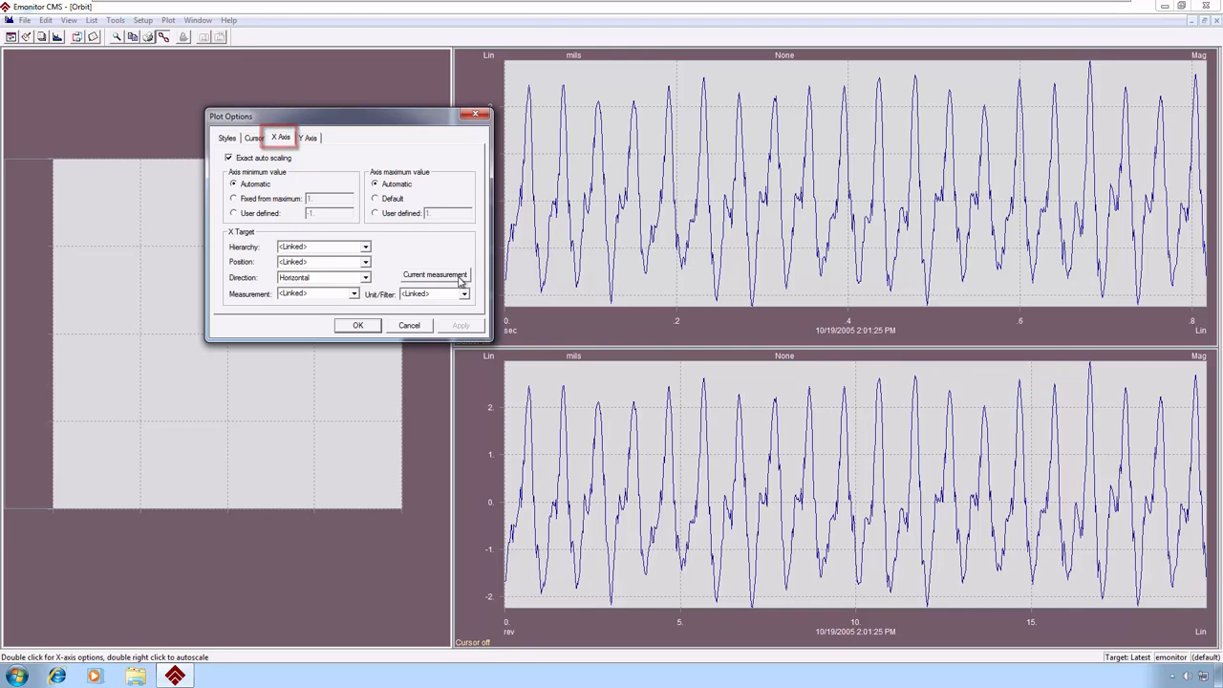
{"action": "left_click", "coordinate": [460, 278]}
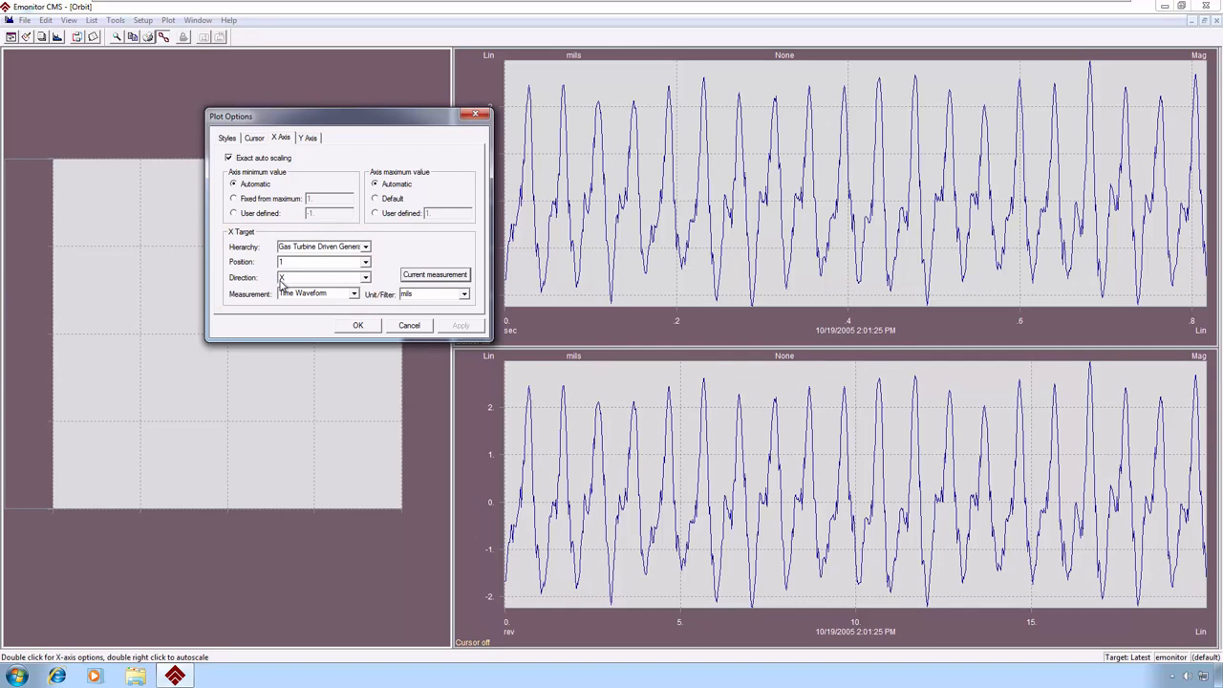
{"action": "left_click", "coordinate": [311, 138]}
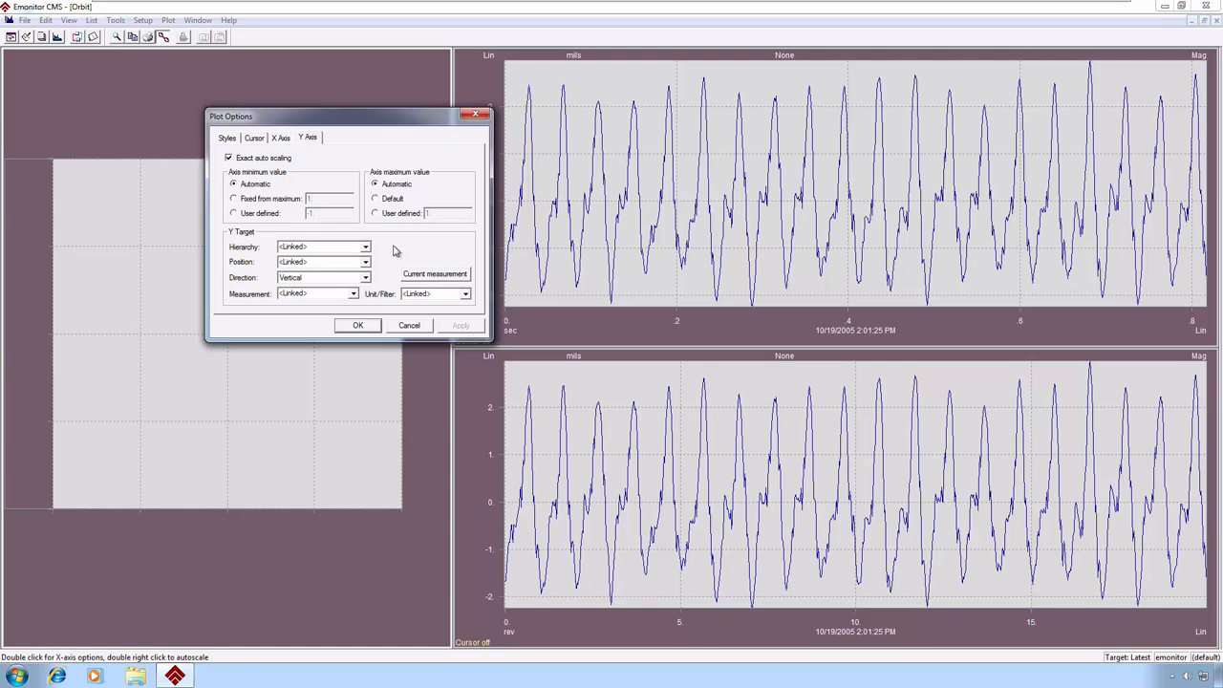
{"action": "left_click", "coordinate": [423, 278]}
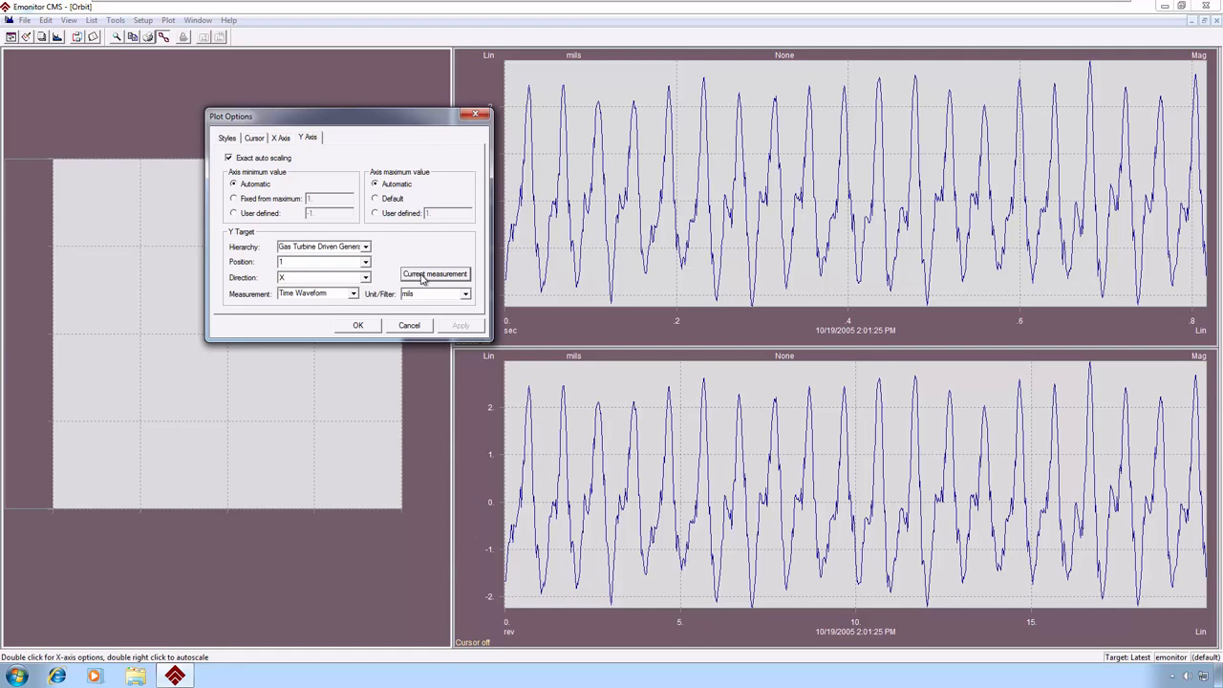
{"action": "left_click", "coordinate": [365, 277]}
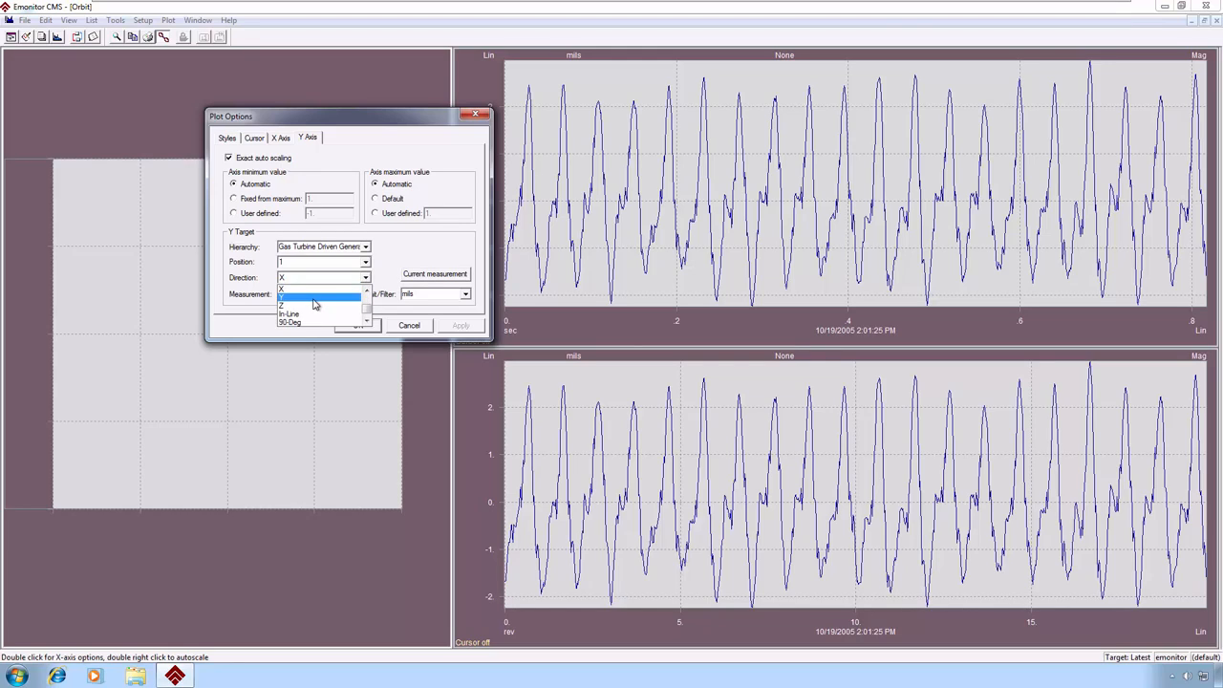
{"action": "left_click", "coordinate": [315, 299]}
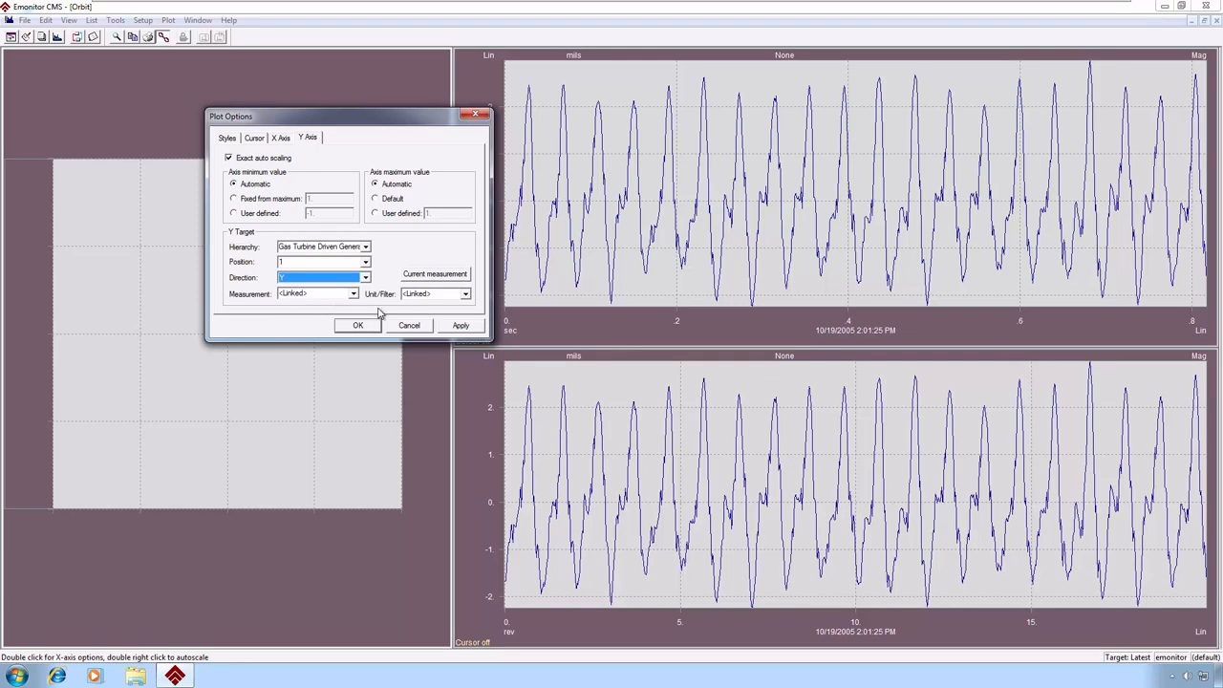
{"action": "left_click", "coordinate": [461, 325]}
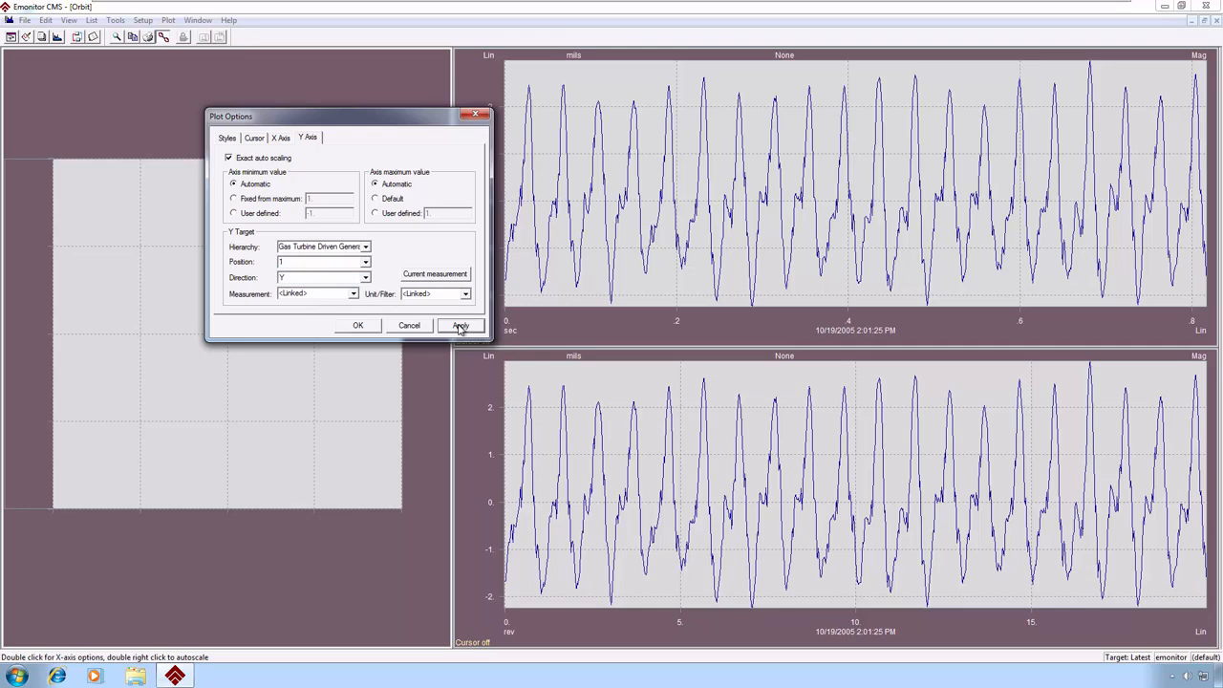
{"action": "left_click", "coordinate": [356, 326]}
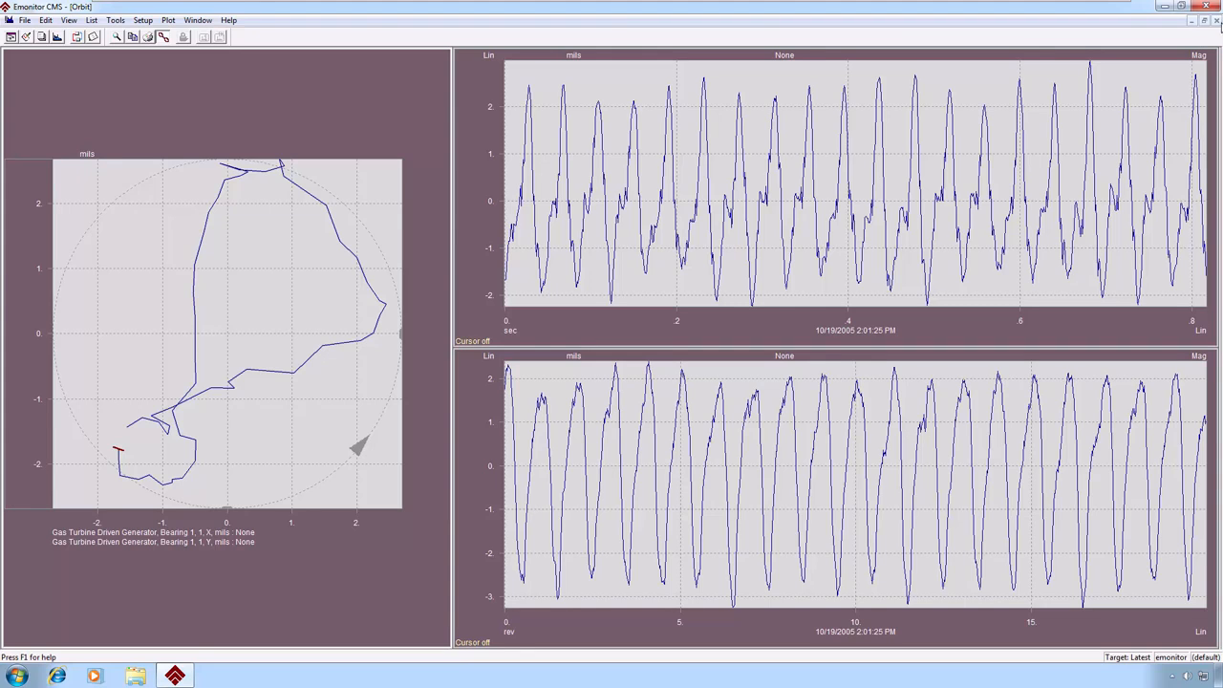
{"action": "left_click", "coordinate": [1217, 21]}
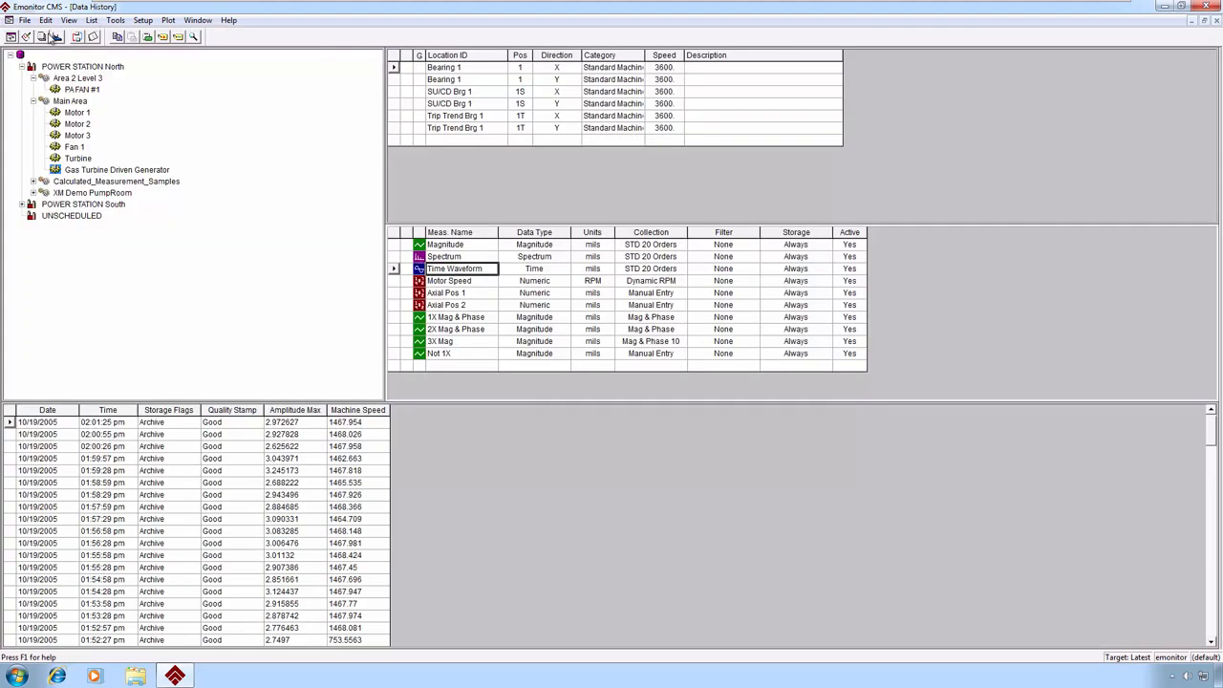
{"action": "left_click", "coordinate": [59, 38]}
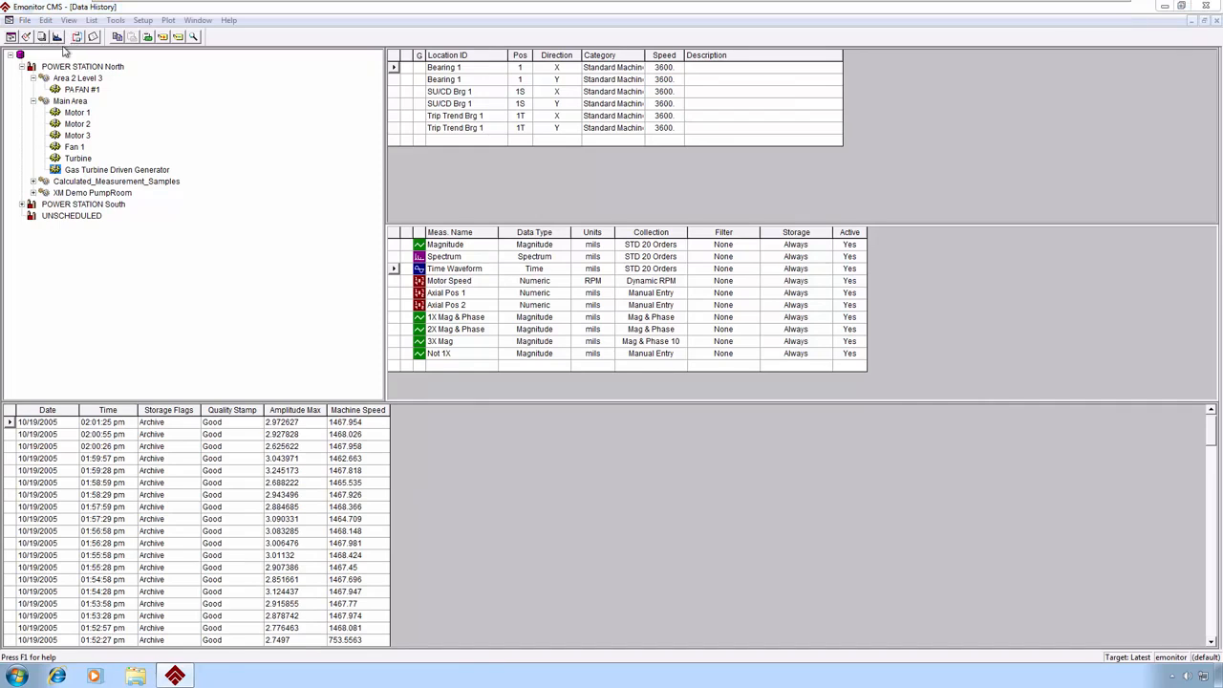
{"action": "left_click", "coordinate": [145, 197]}
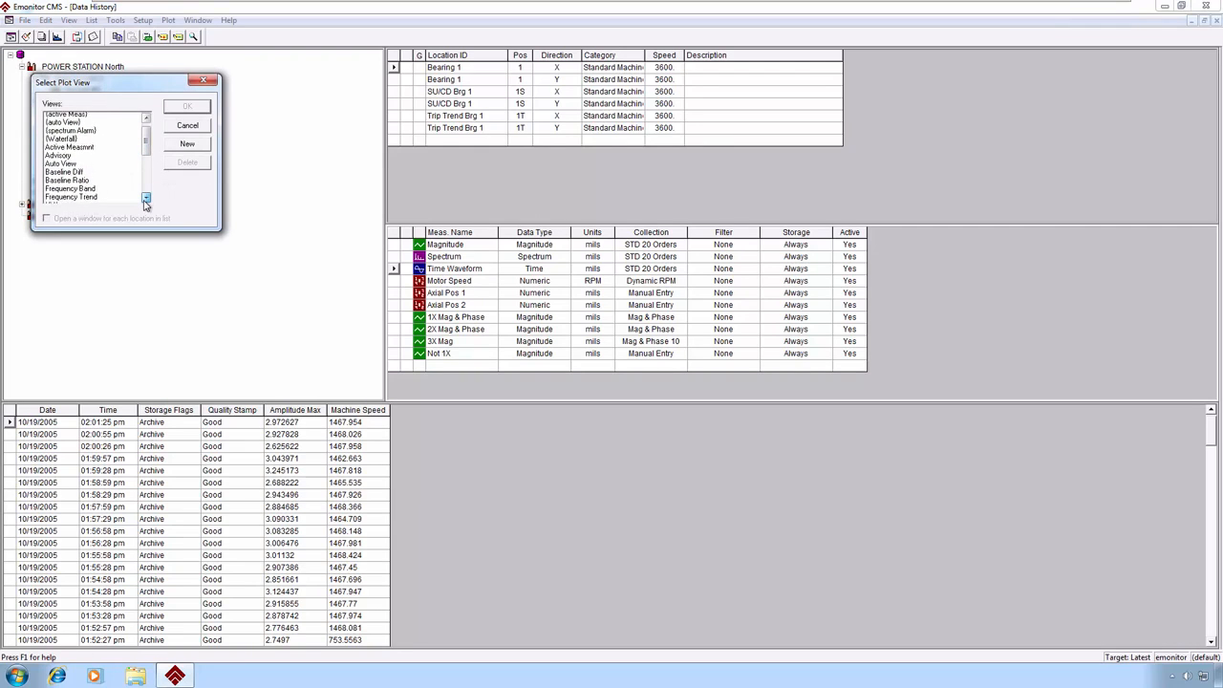
{"action": "left_click", "coordinate": [145, 199]}
{"action": "left_click", "coordinate": [146, 199]}
{"action": "left_click", "coordinate": [145, 199]}
{"action": "left_click", "coordinate": [145, 199]}
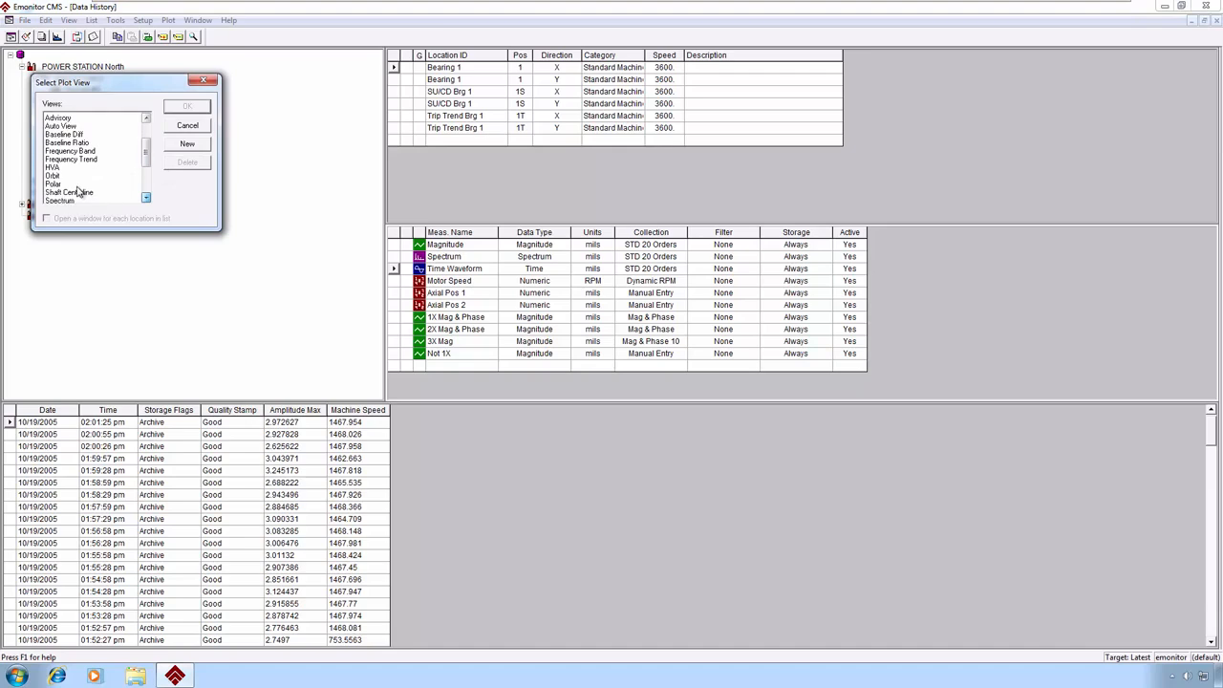
{"action": "scroll", "coordinate": [78, 189], "scroll_direction": "down", "scroll_amount": 2}
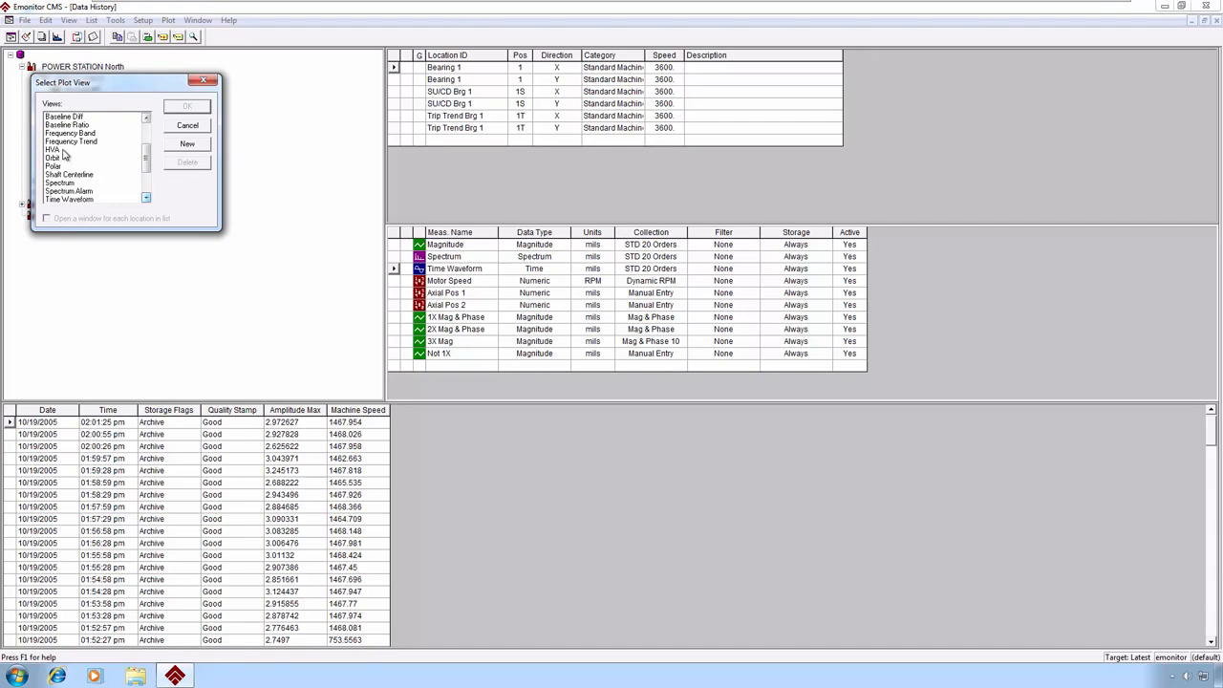
{"action": "left_click", "coordinate": [62, 150]}
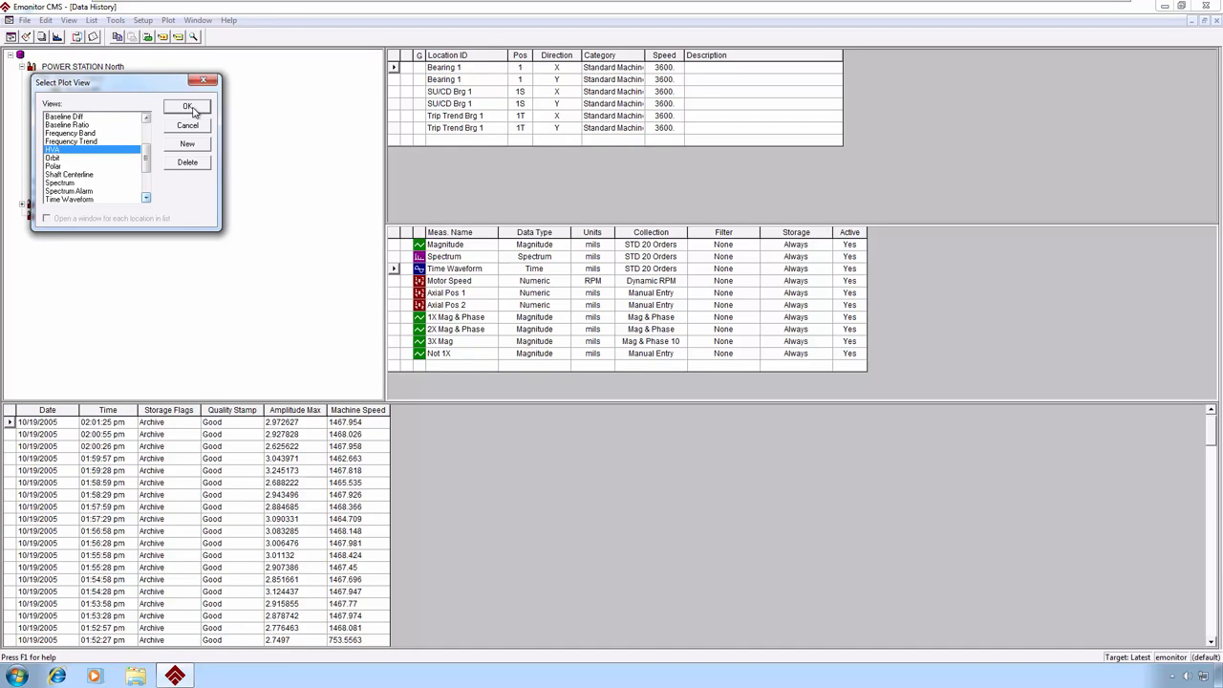
{"action": "left_click", "coordinate": [188, 125]}
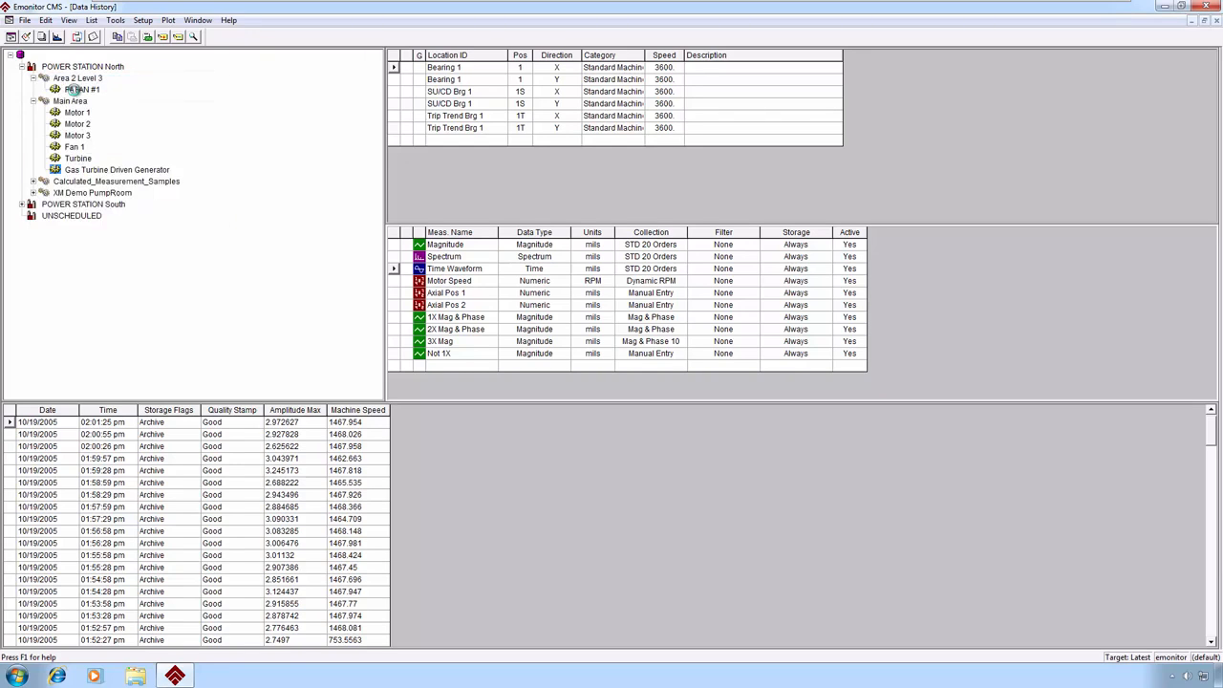
Open the HVA plot view for PA FAN #1 to compare the horizontal, vertical and axial spectra, and close it.
{"action": "left_click", "coordinate": [74, 81]}
{"action": "left_click", "coordinate": [74, 89]}
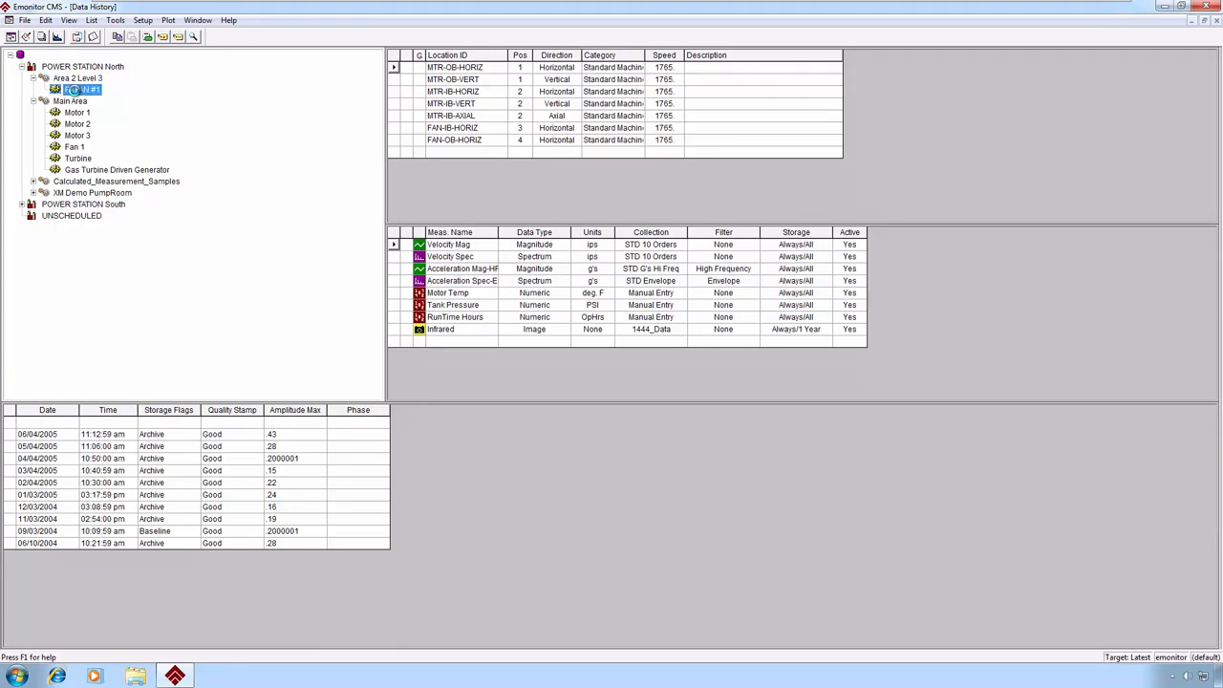
{"action": "left_click", "coordinate": [58, 38]}
{"action": "scroll", "coordinate": [62, 129], "scroll_direction": "down", "scroll_amount": 4}
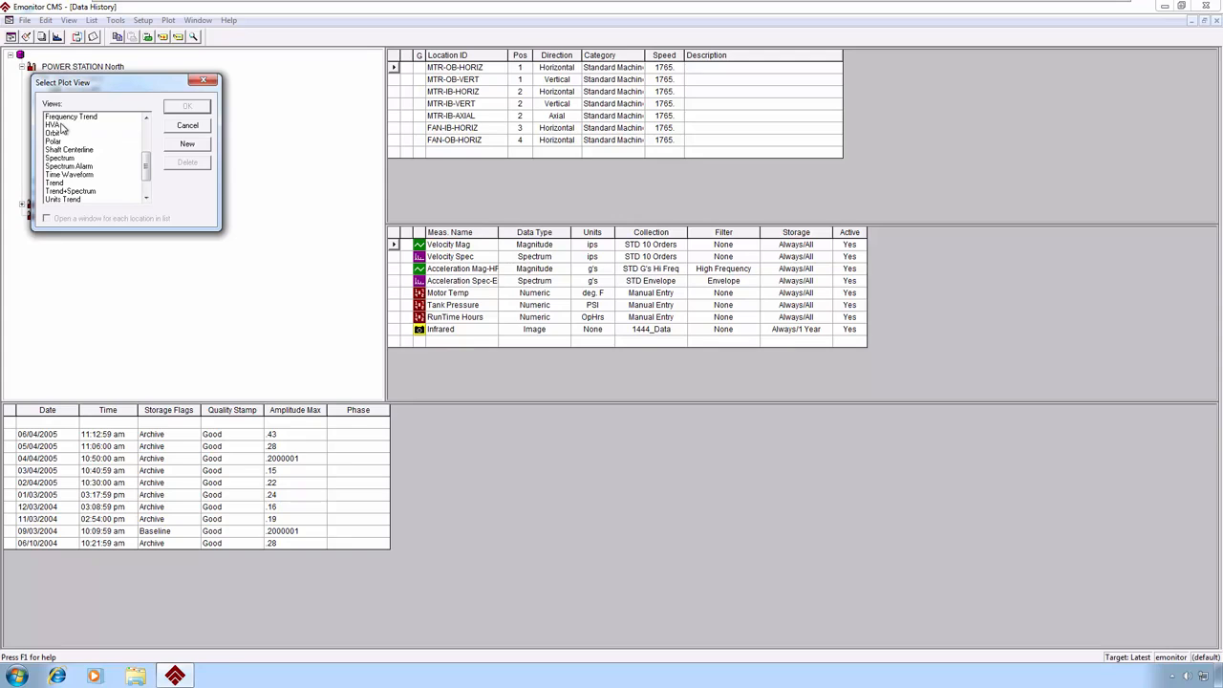
{"action": "left_click", "coordinate": [59, 125]}
{"action": "left_click", "coordinate": [201, 108]}
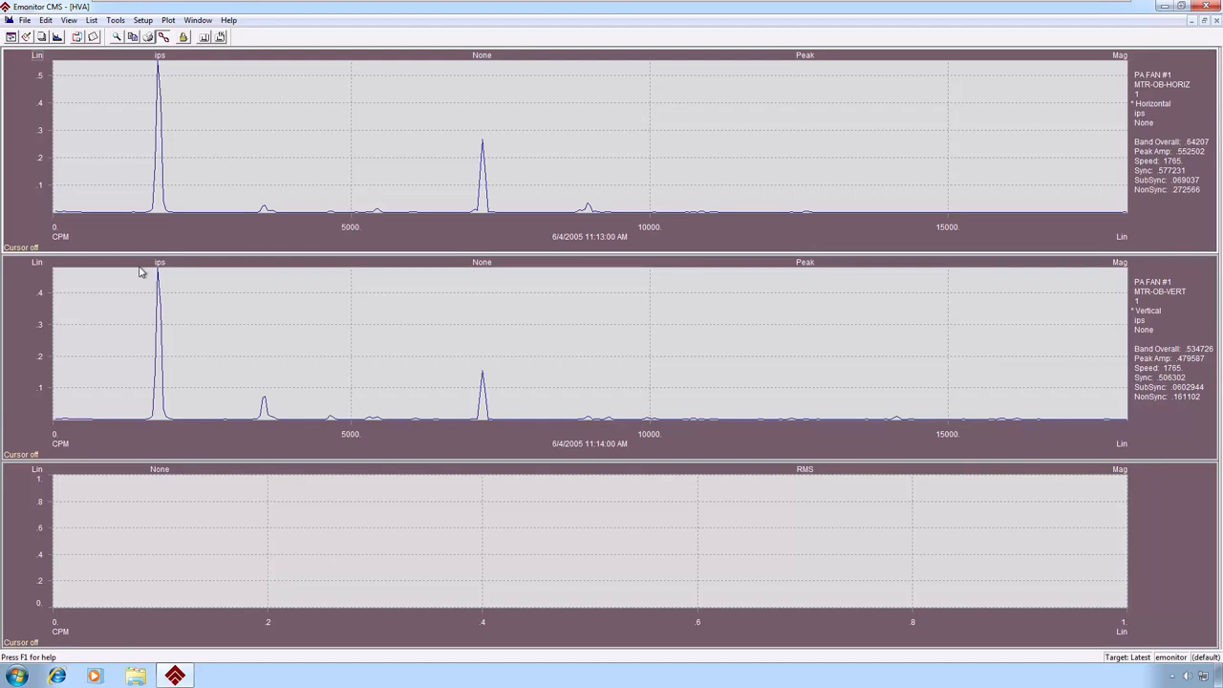
{"action": "left_click", "coordinate": [1216, 20]}
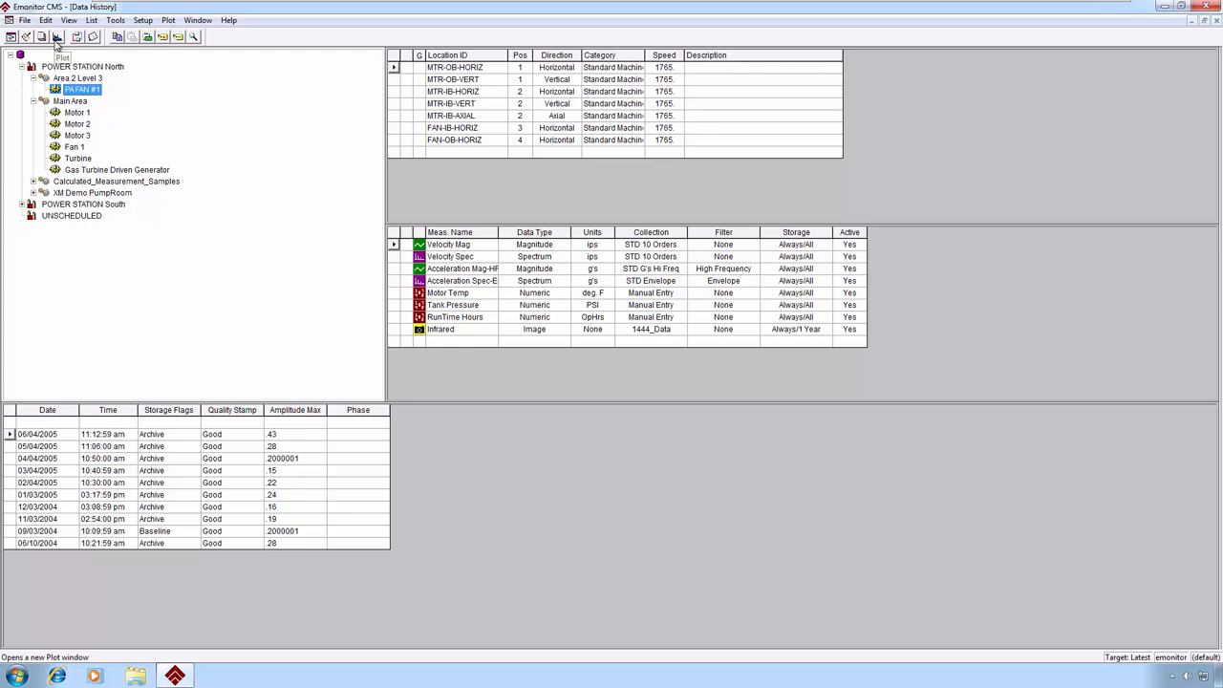
Open the Baseline Diff plot view for PA FAN #1 to compare the latest spectrum with the baseline.
{"action": "left_click", "coordinate": [58, 38]}
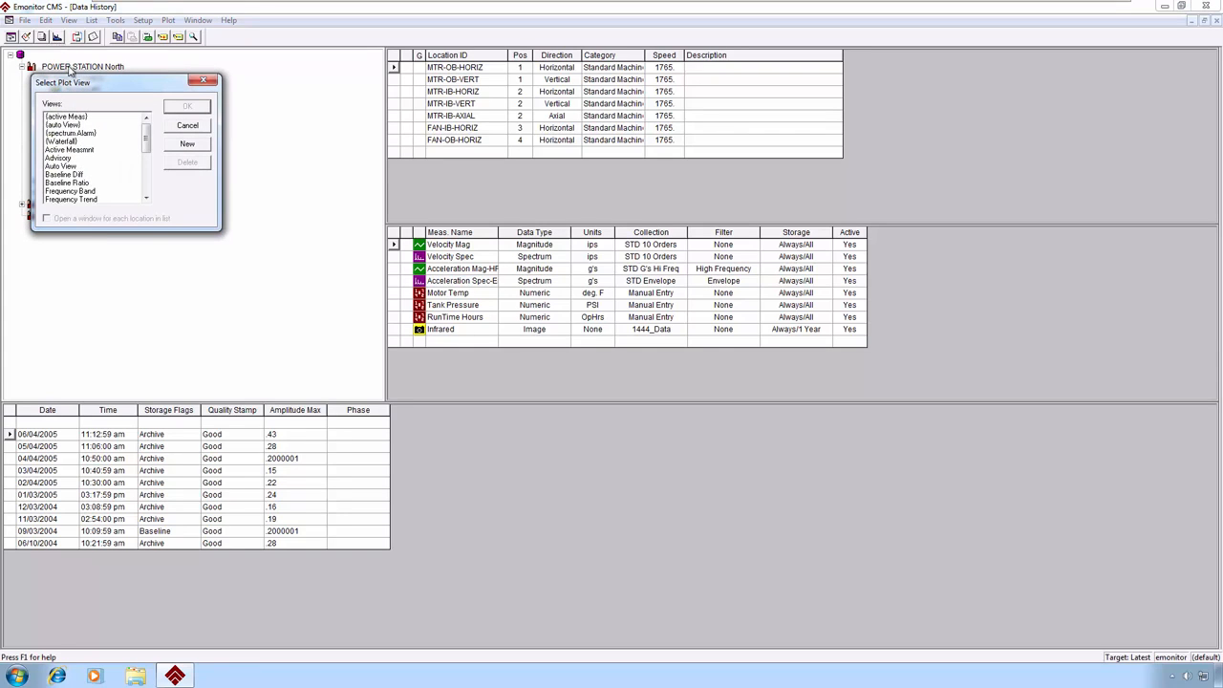
{"action": "left_click", "coordinate": [60, 175]}
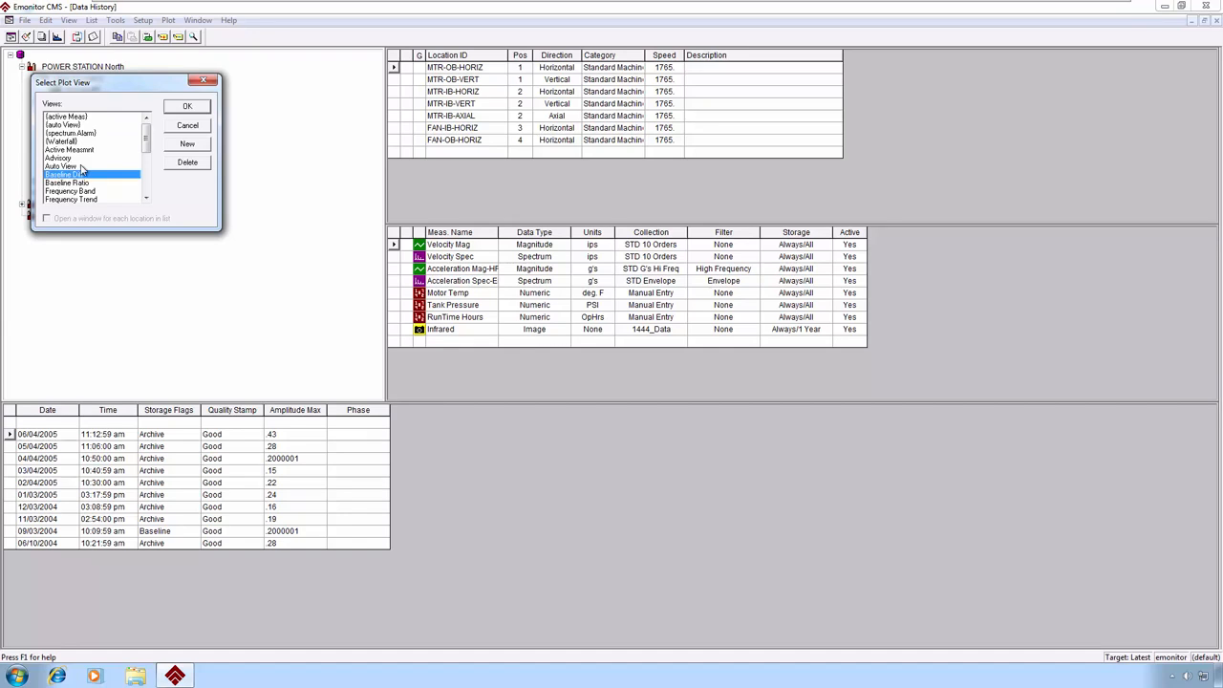
{"action": "left_click", "coordinate": [196, 107]}
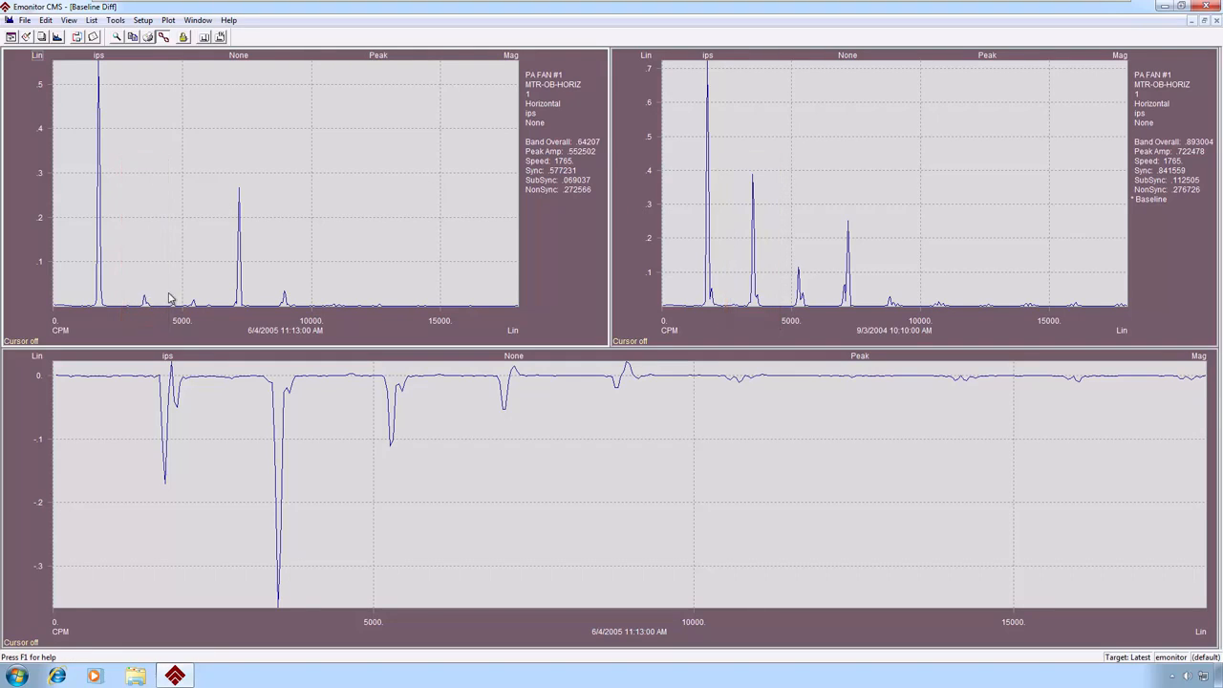
Compare the peaks at about 3510 and 8955 CPM between the latest, baseline and difference spectra using the cursors, and close the plot.
{"action": "left_click", "coordinate": [754, 304]}
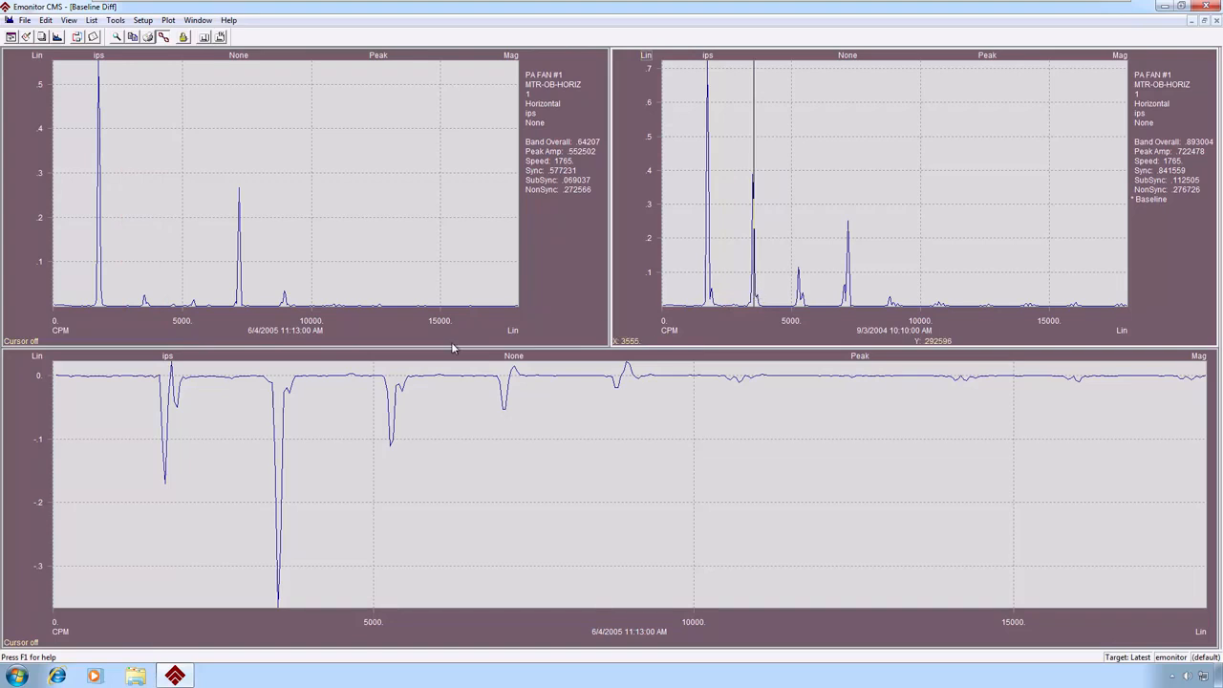
{"action": "left_click", "coordinate": [145, 296]}
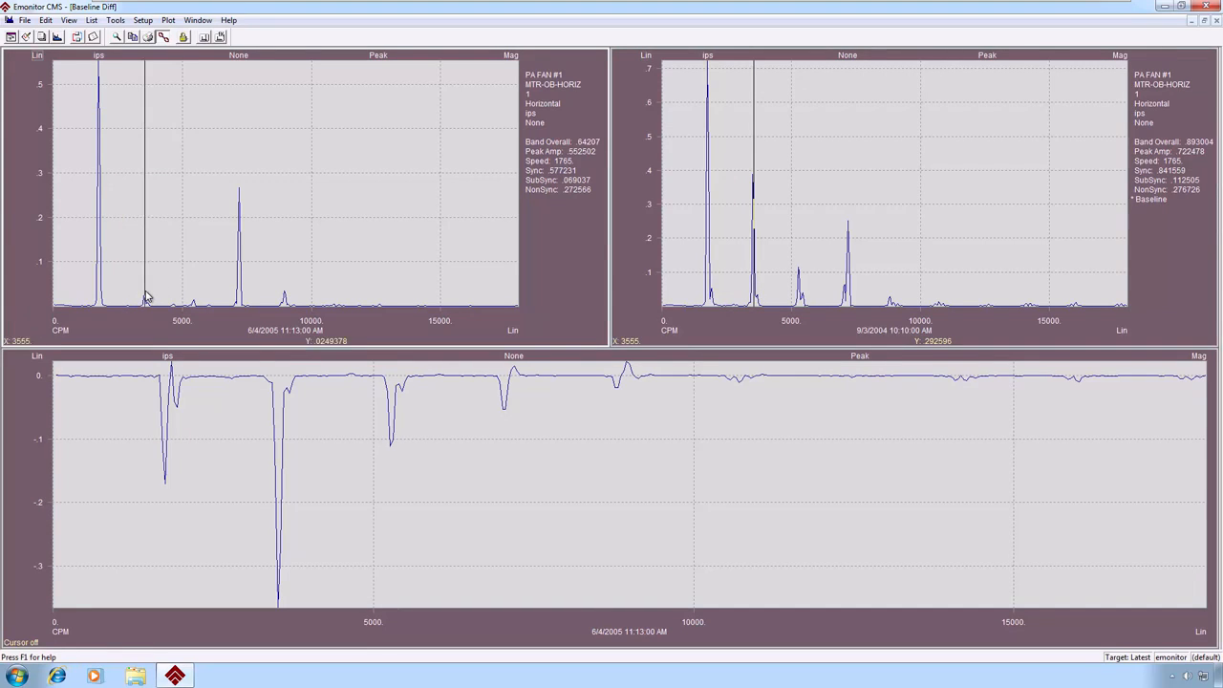
{"action": "left_click", "coordinate": [280, 420]}
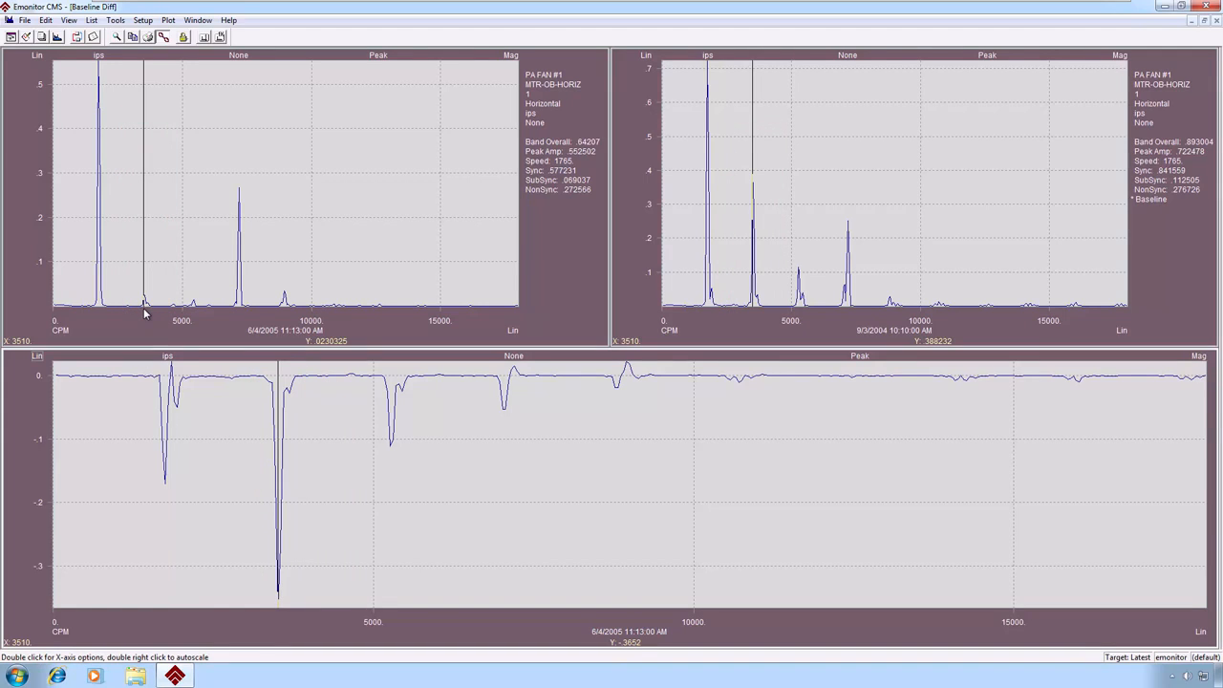
{"action": "left_click", "coordinate": [628, 374]}
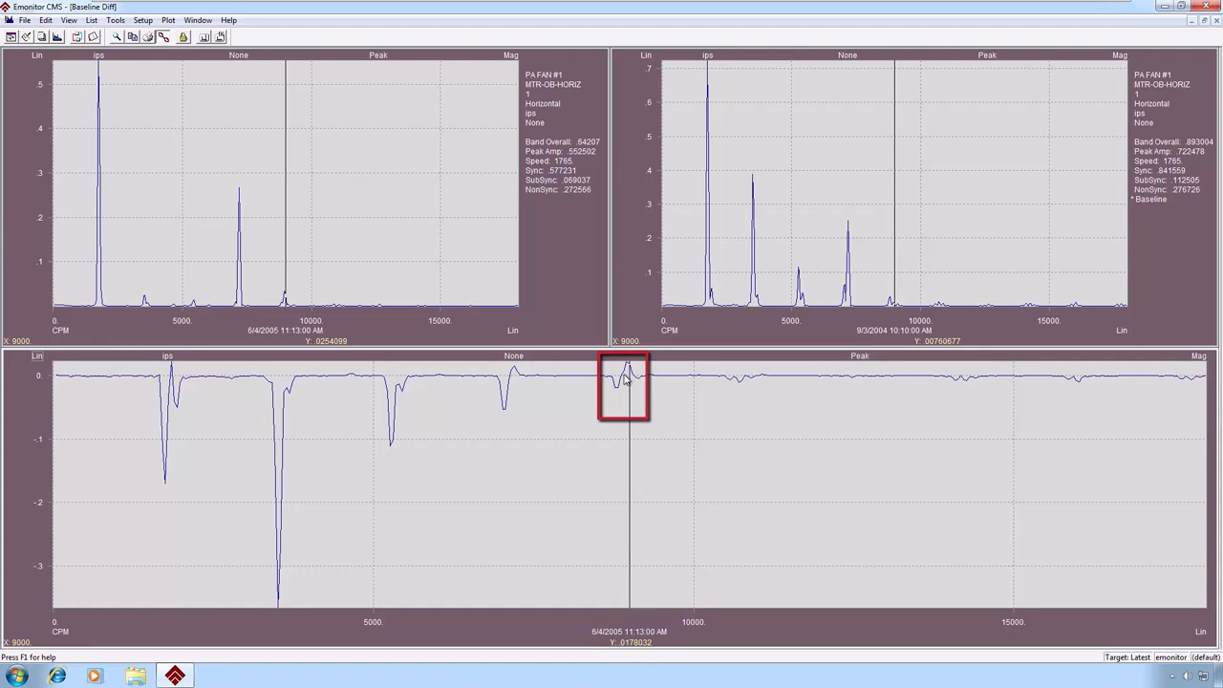
{"action": "left_click", "coordinate": [624, 379]}
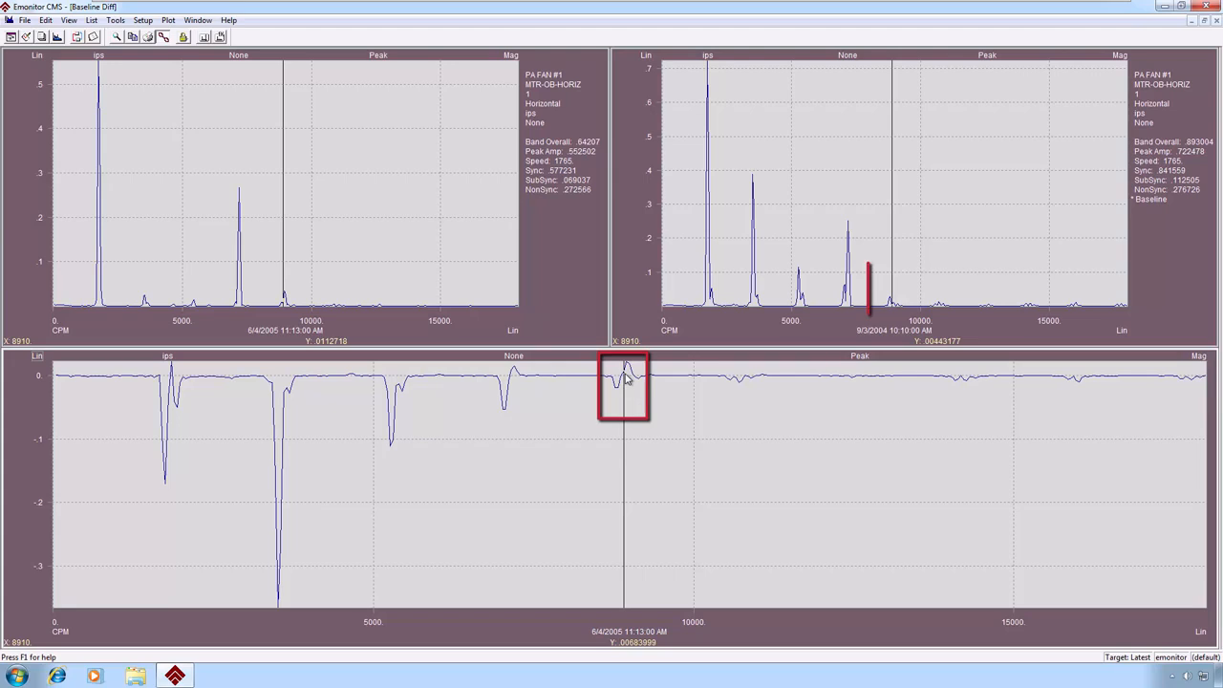
{"action": "left_click", "coordinate": [627, 380]}
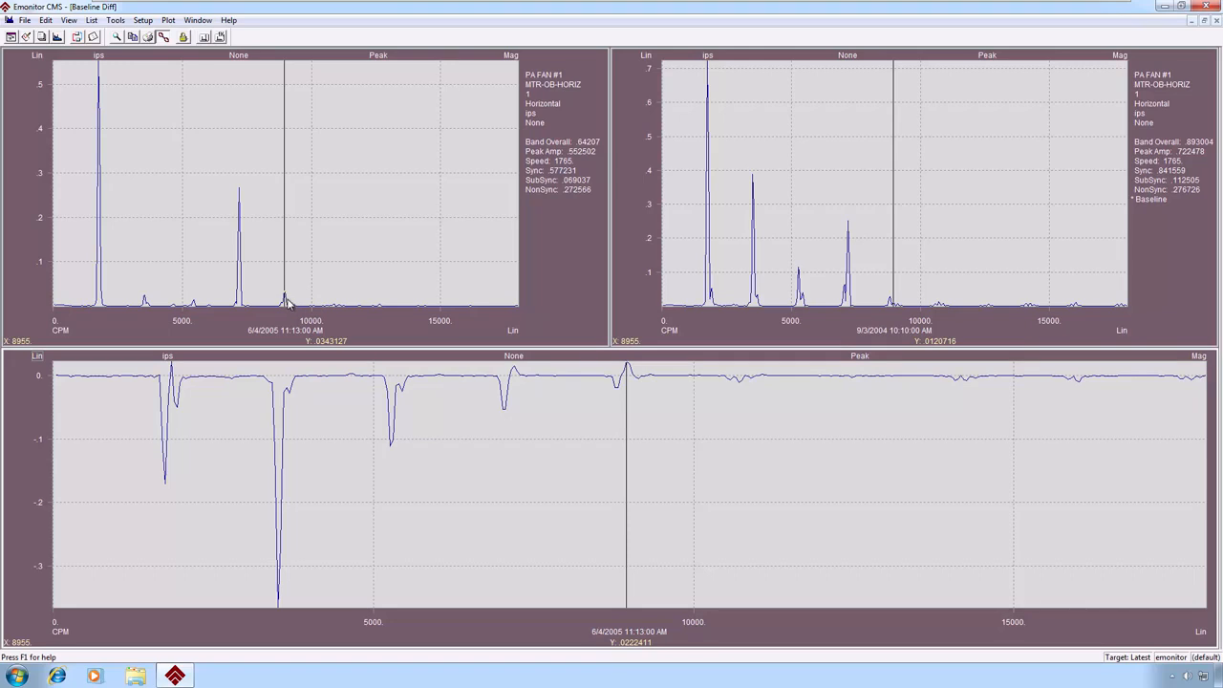
{"action": "left_click", "coordinate": [1216, 20]}
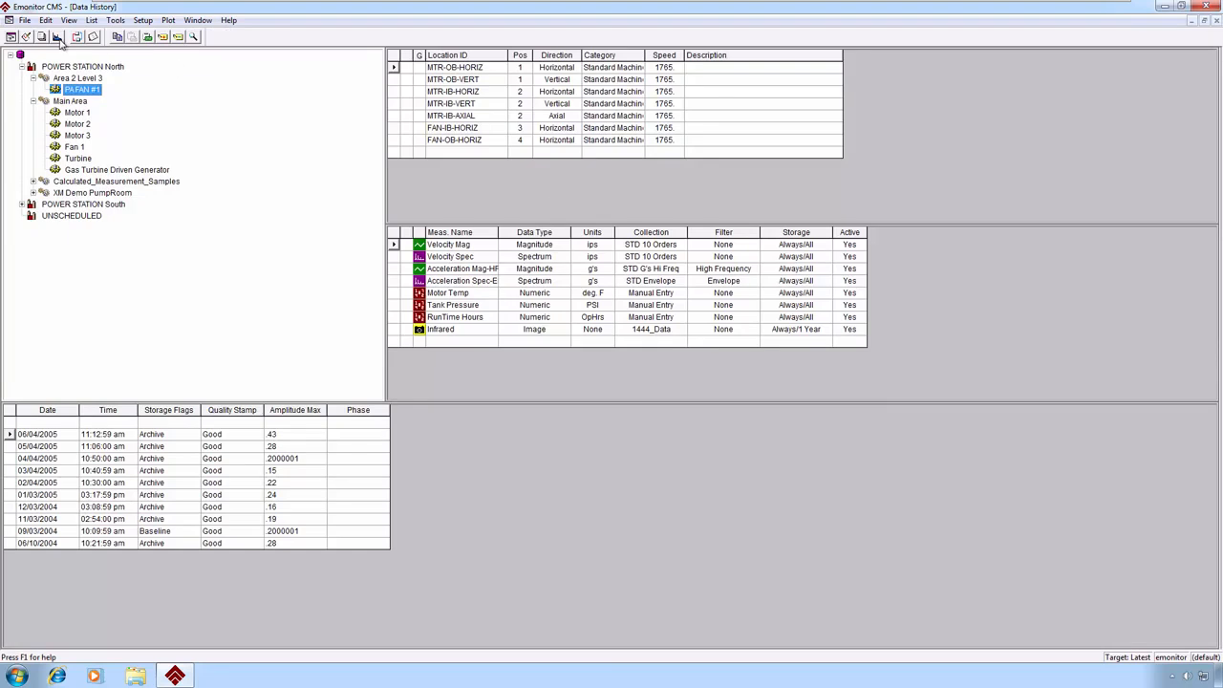
Open the Trend+Spectrum plot view for PA FAN #1.
{"action": "left_click", "coordinate": [57, 37]}
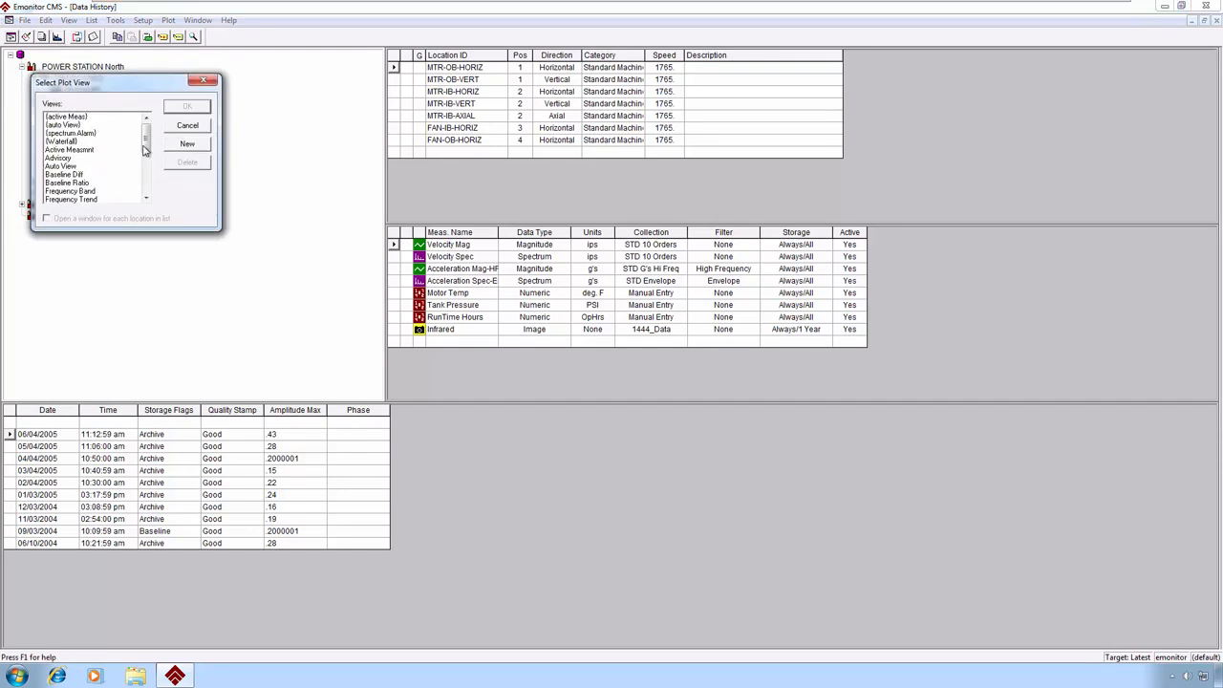
{"action": "left_click", "coordinate": [147, 198]}
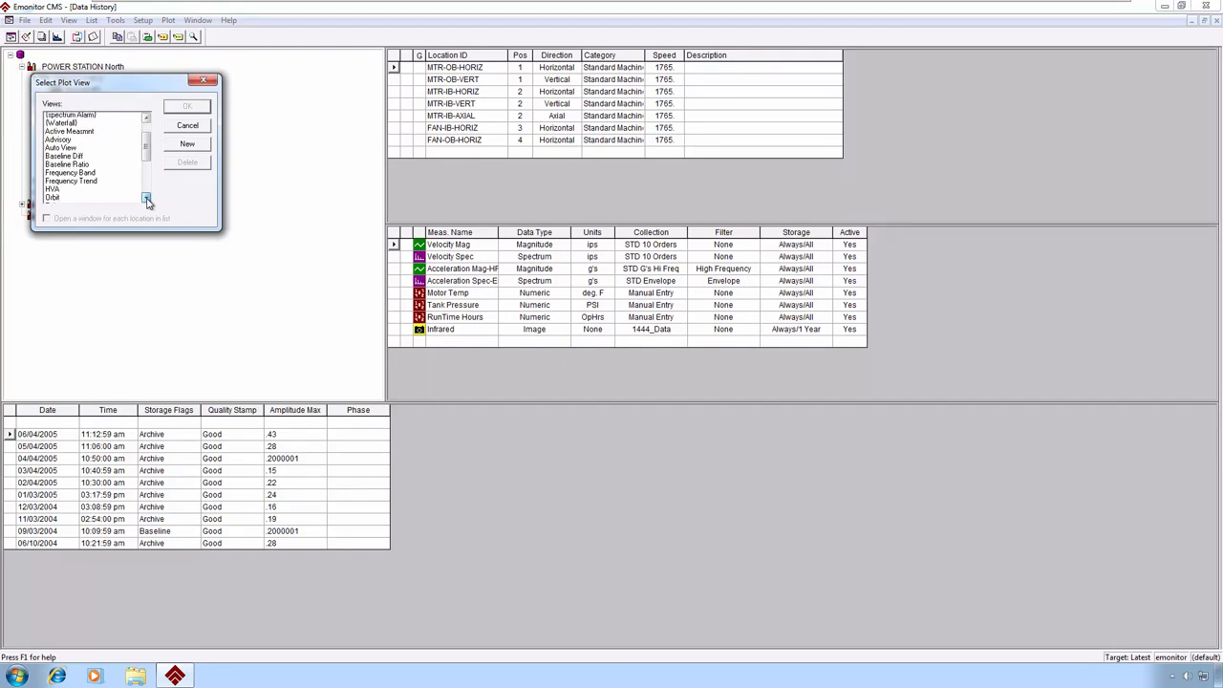
{"action": "left_click", "coordinate": [146, 199]}
{"action": "left_click", "coordinate": [146, 199]}
{"action": "left_click", "coordinate": [146, 199]}
{"action": "left_click", "coordinate": [147, 198]}
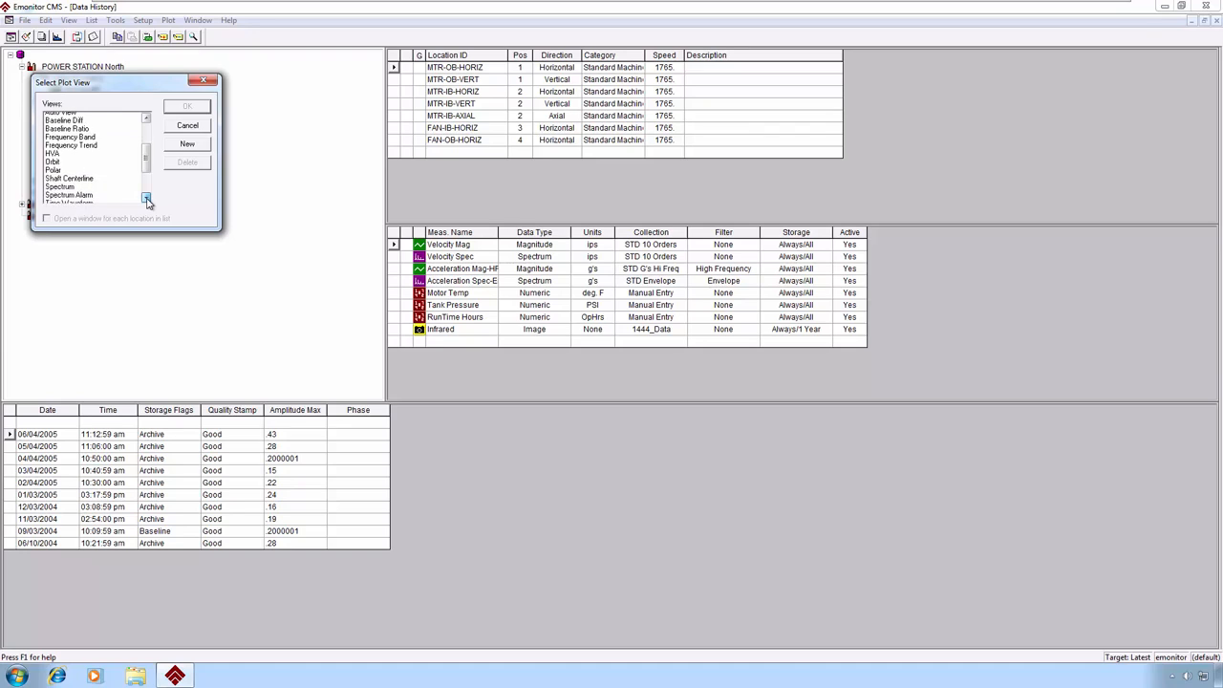
{"action": "left_click", "coordinate": [147, 199]}
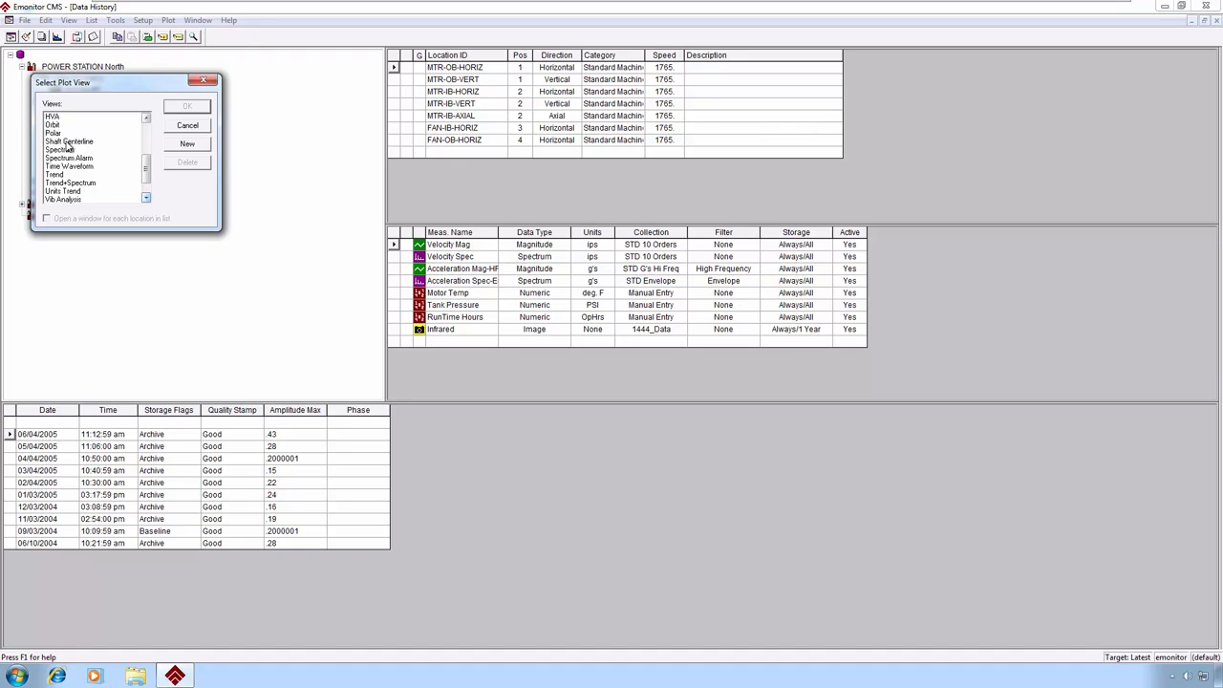
{"action": "left_click", "coordinate": [68, 143]}
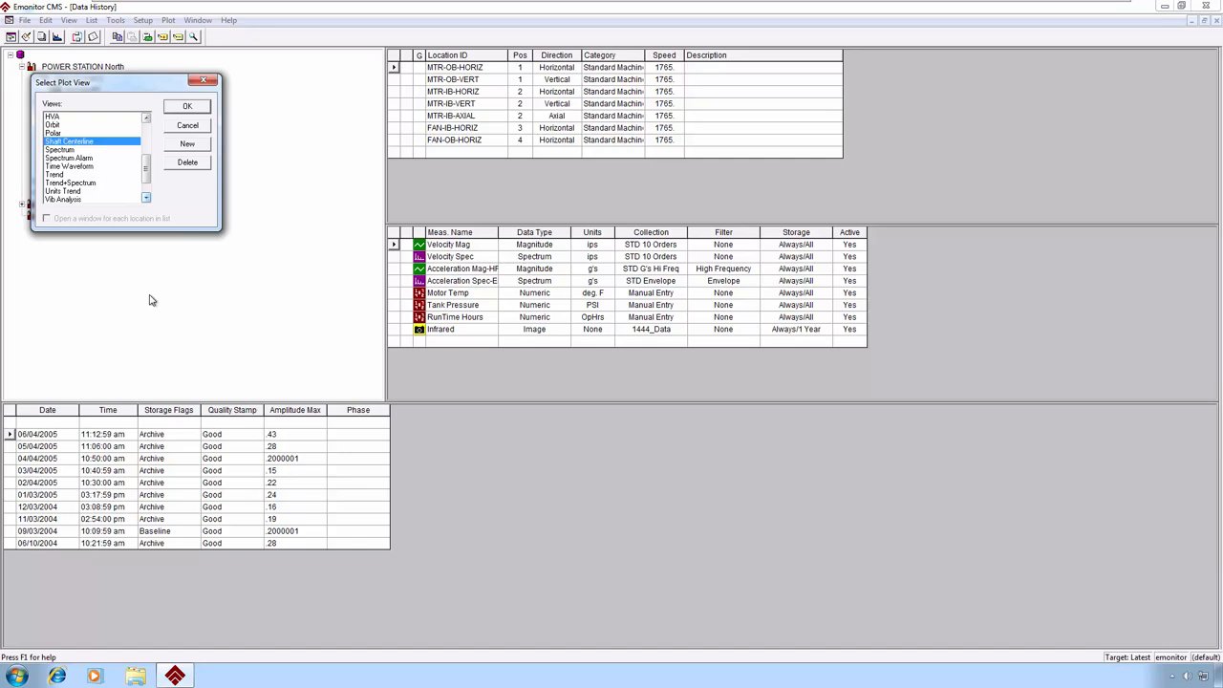
{"action": "left_click", "coordinate": [84, 182]}
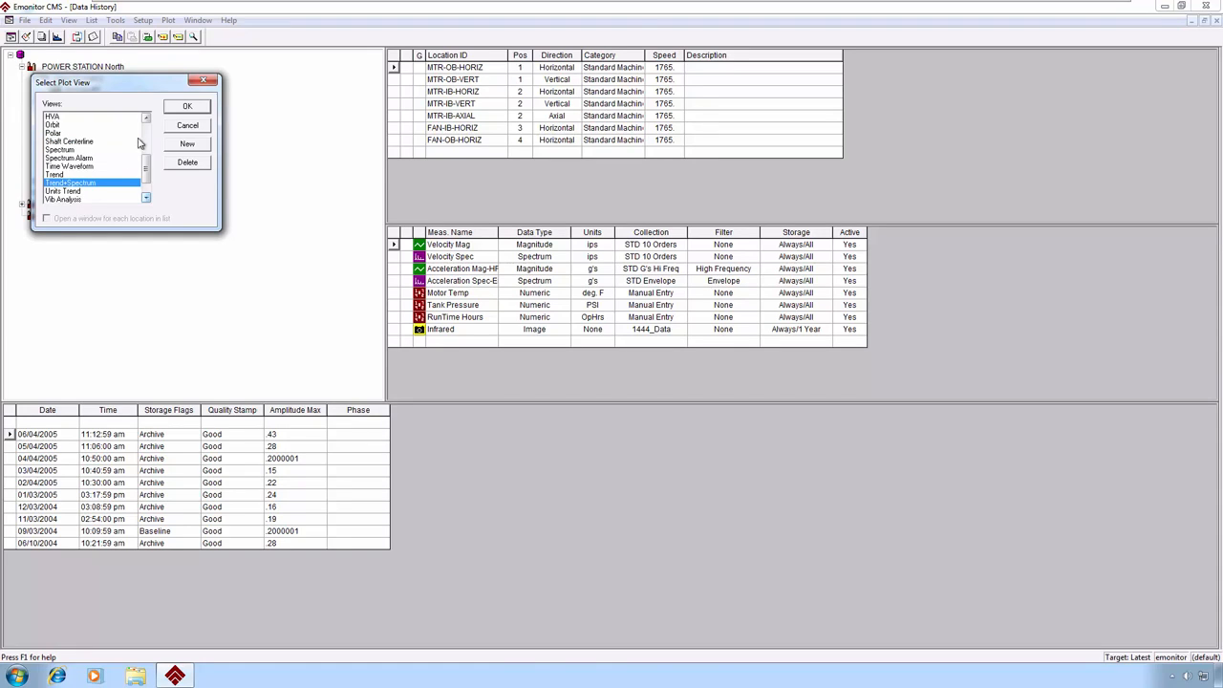
{"action": "left_click", "coordinate": [188, 107]}
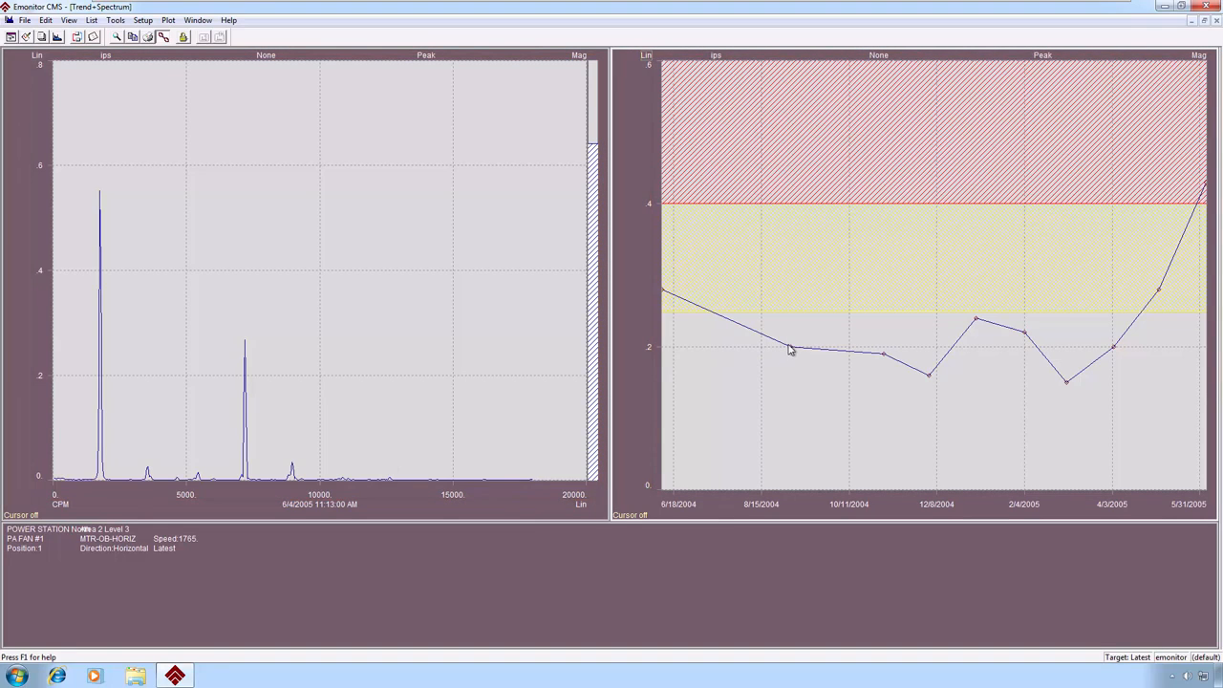
Move the trend cursor through the 9/3/2004, 11/3/2004 and 12/3/2004 readings to view the spectrum for each date.
{"action": "left_click", "coordinate": [792, 347]}
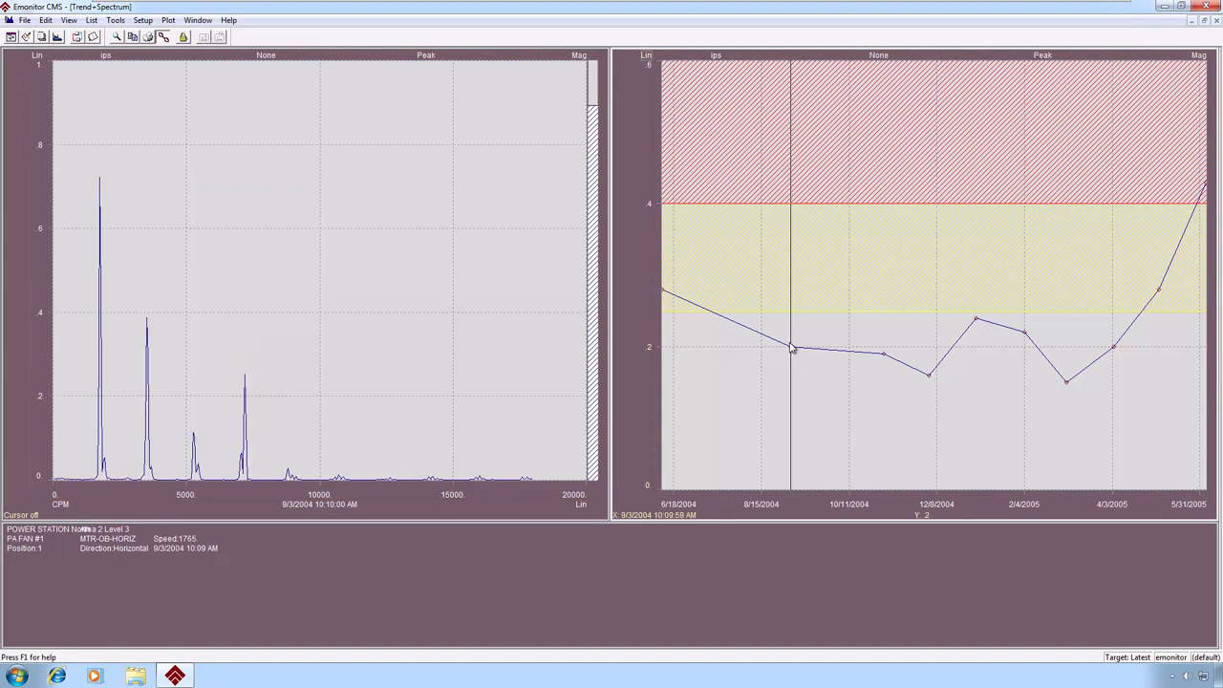
{"action": "left_click", "coordinate": [887, 352]}
{"action": "left_click", "coordinate": [931, 378]}
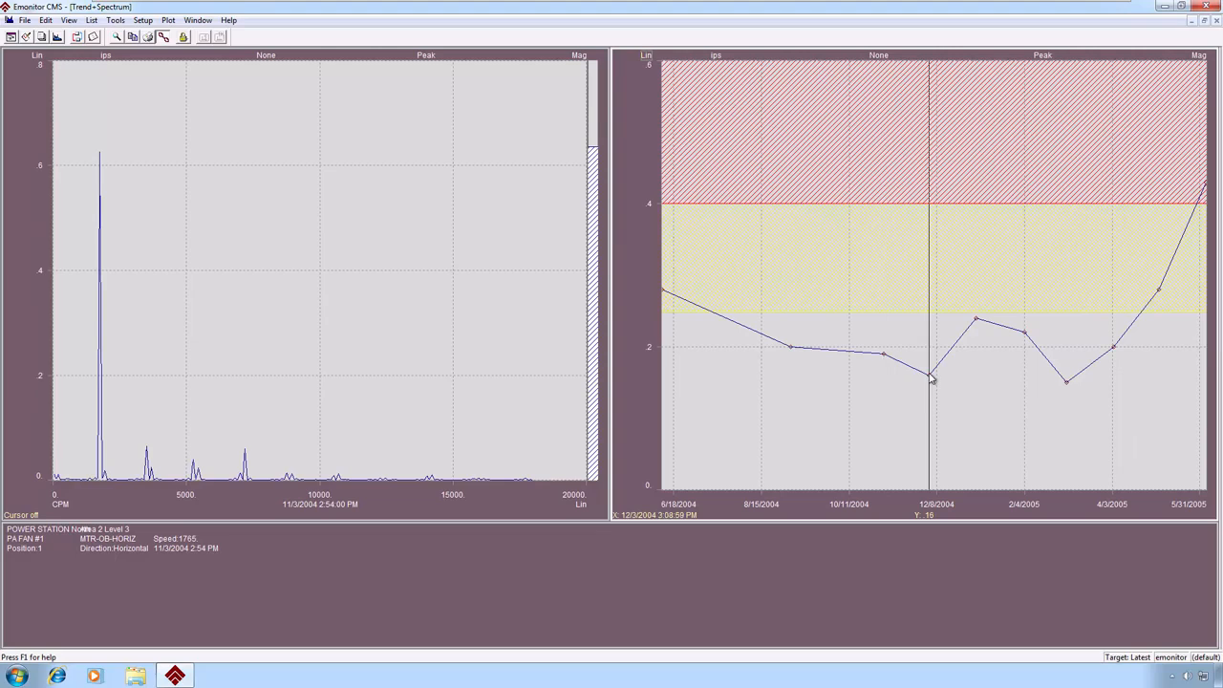
Switch the spectrum's frequency units to Hz and its amplitude units to mils, and close the Trend+Spectrum plot.
{"action": "double_click", "coordinate": [59, 505]}
{"action": "double_click", "coordinate": [59, 505]}
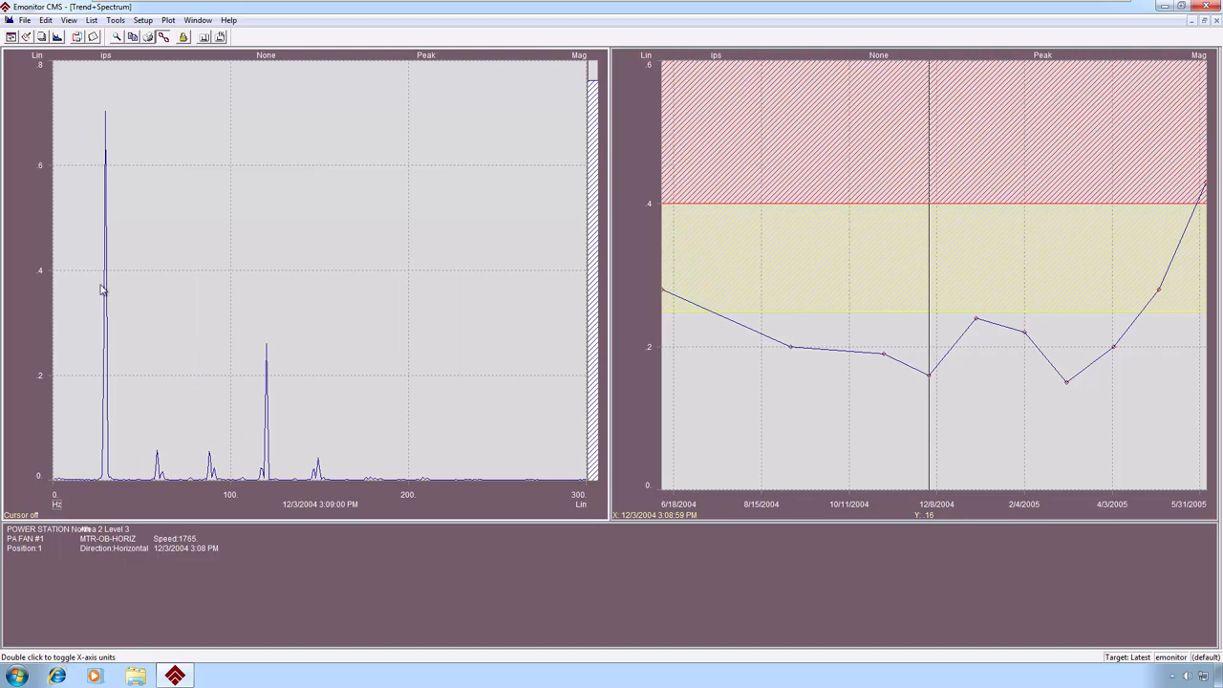
{"action": "double_click", "coordinate": [105, 55]}
{"action": "double_click", "coordinate": [105, 56]}
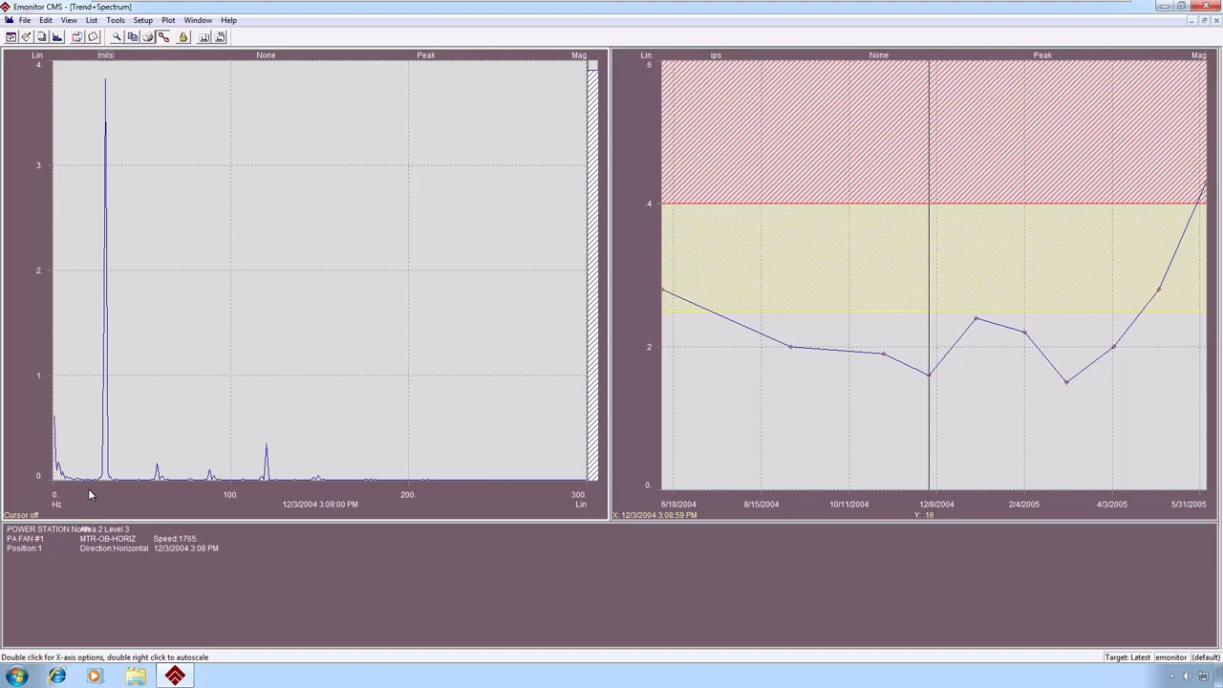
{"action": "left_click", "coordinate": [1216, 21]}
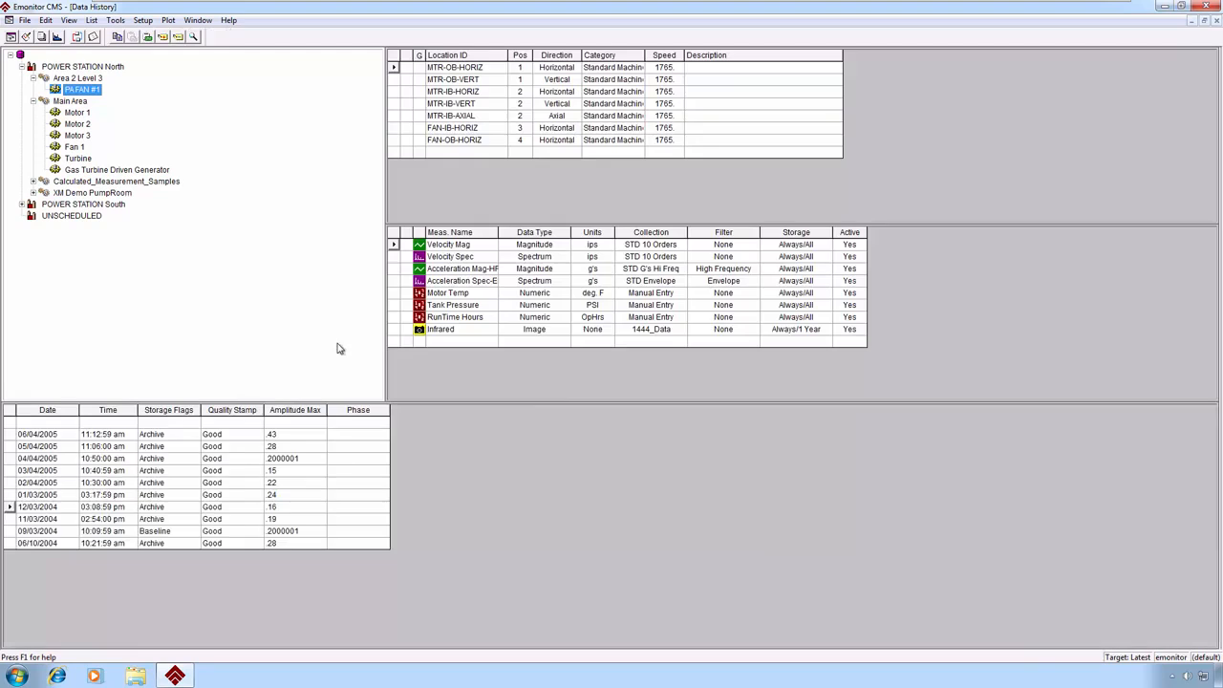
Open the Units Trend plot view for Motor 1's Oil Lab Data, targeting the 03/09/2006 reading.
{"action": "left_click", "coordinate": [58, 37]}
{"action": "left_click", "coordinate": [82, 113]}
{"action": "left_click", "coordinate": [442, 128]}
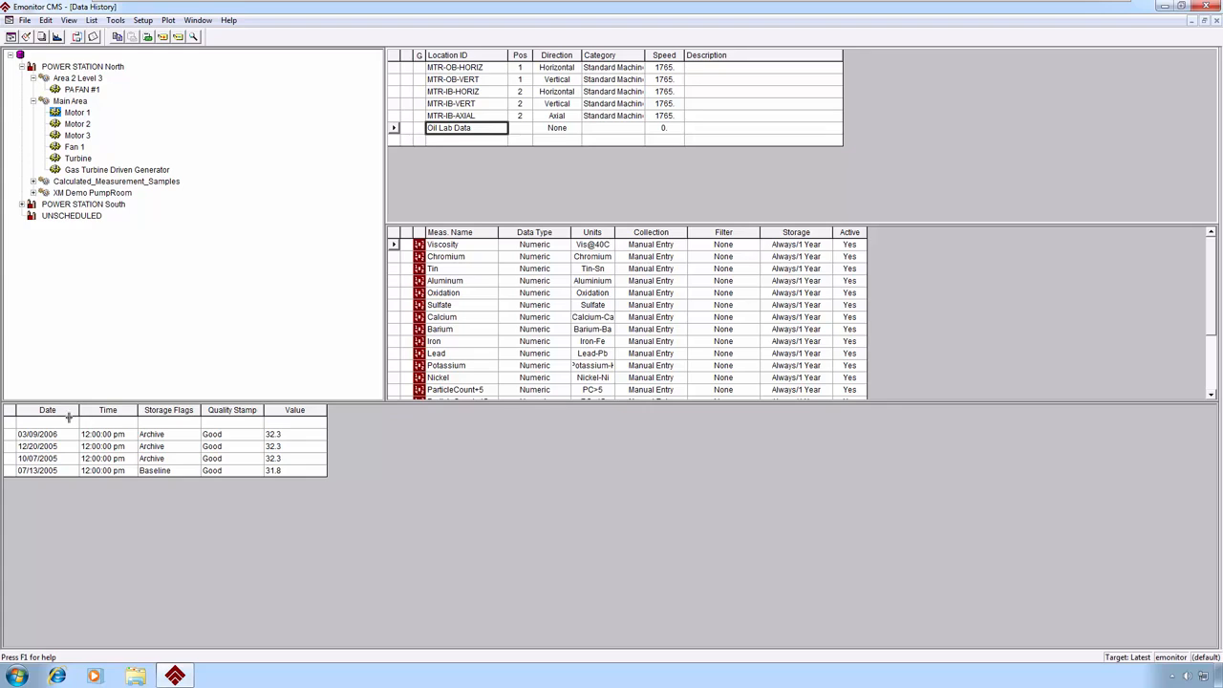
{"action": "left_click", "coordinate": [43, 434]}
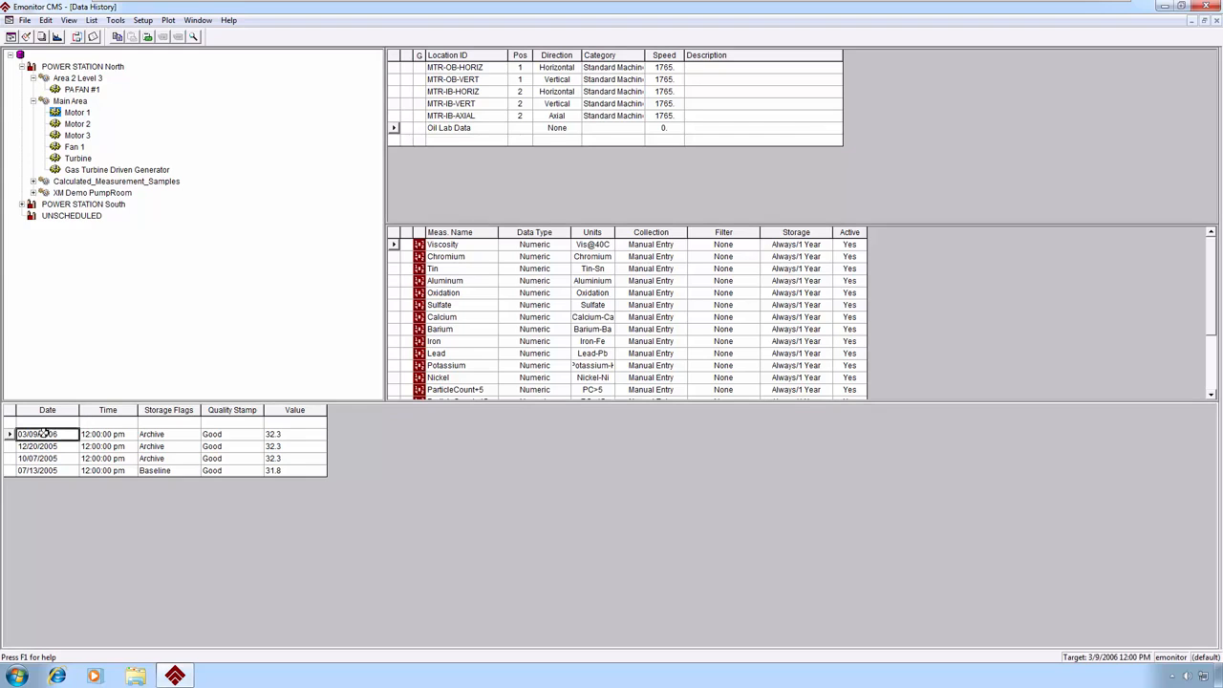
{"action": "left_click", "coordinate": [60, 36]}
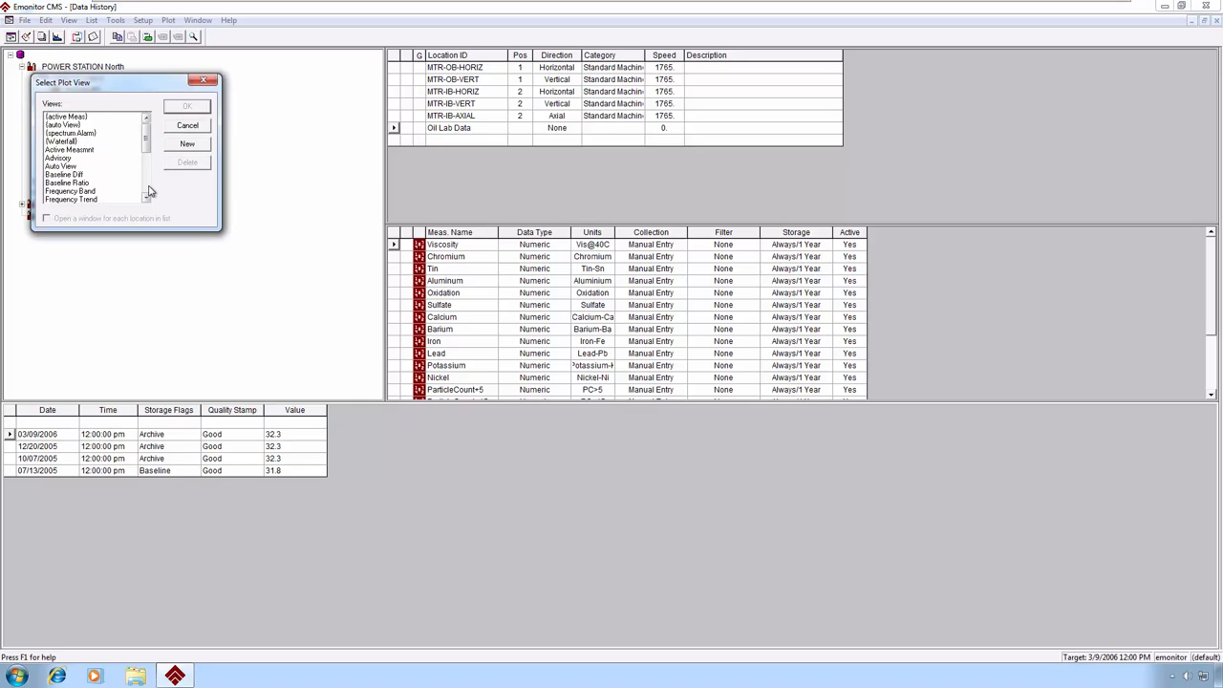
{"action": "scroll", "coordinate": [150, 191], "scroll_direction": "down", "scroll_amount": 4}
{"action": "left_click", "coordinate": [74, 201]}
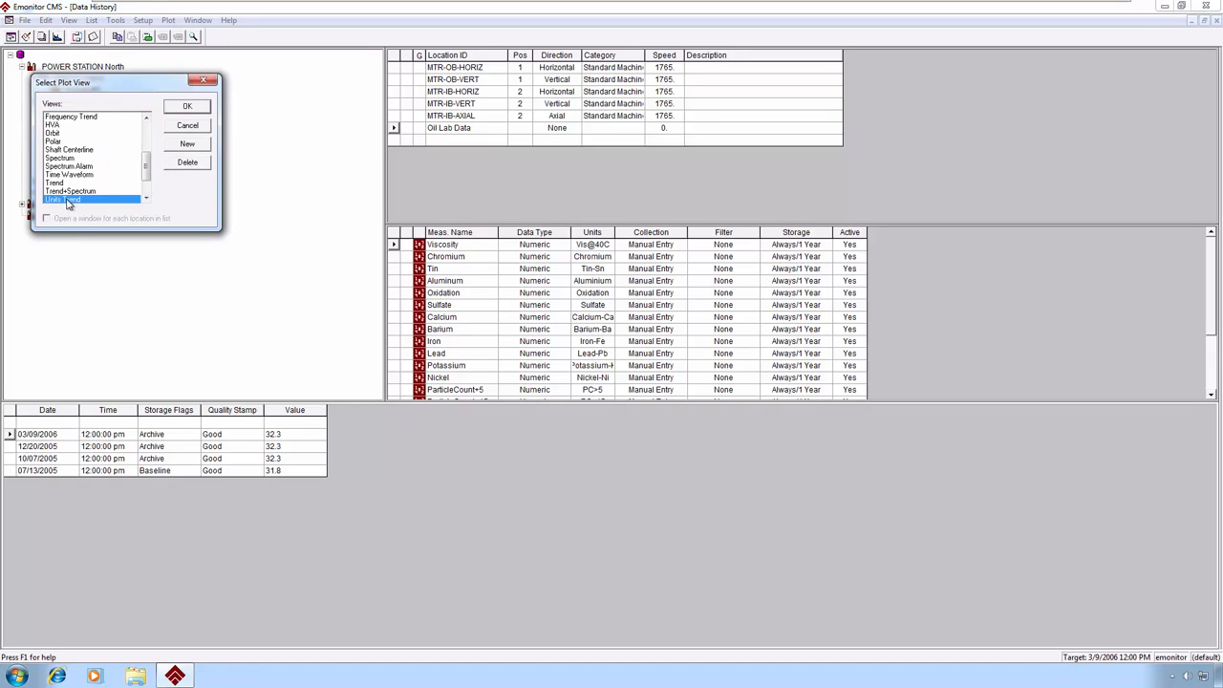
{"action": "left_click", "coordinate": [188, 106]}
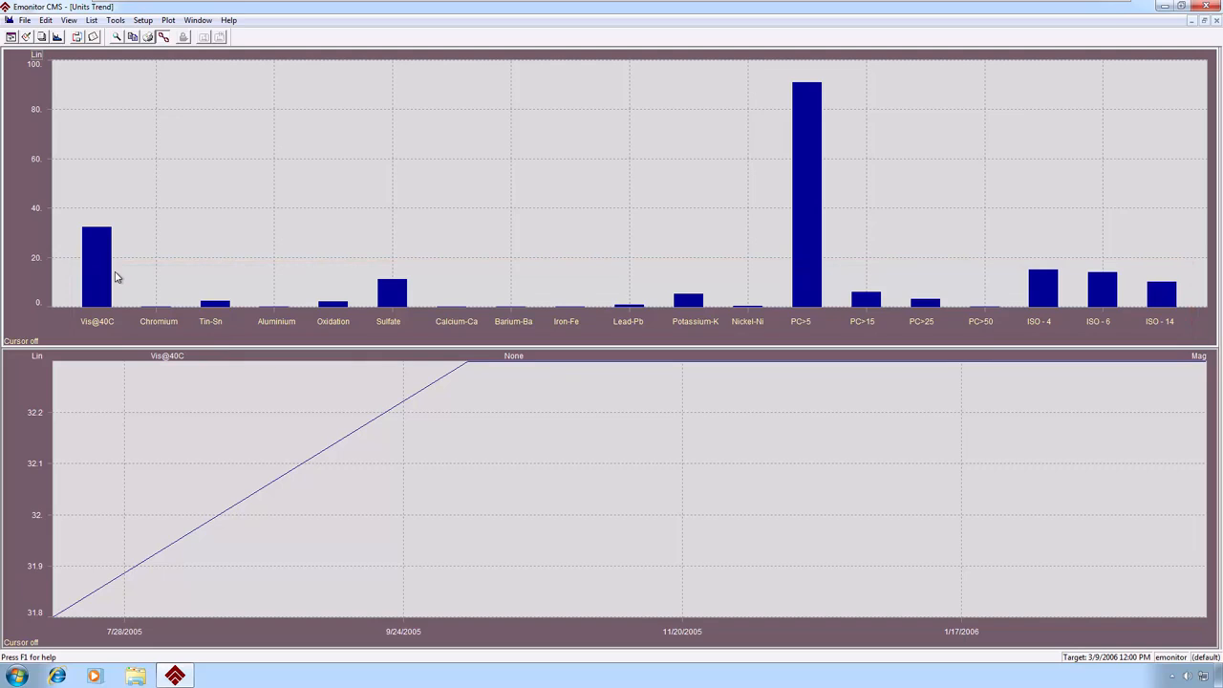
Review the individual trends for Chromium, Tin-Sn, Aluminium, Sulfate and Calcium-Ca by selecting each one in the bar plot.
{"action": "left_click", "coordinate": [160, 282]}
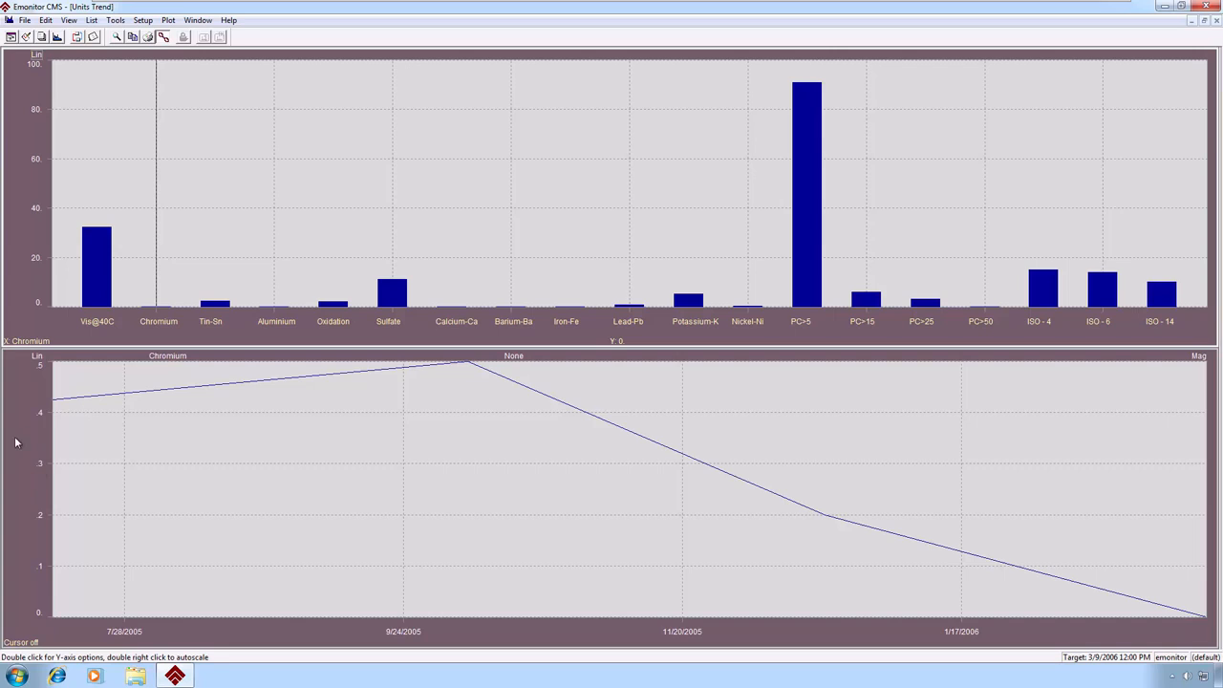
{"action": "left_click", "coordinate": [216, 286]}
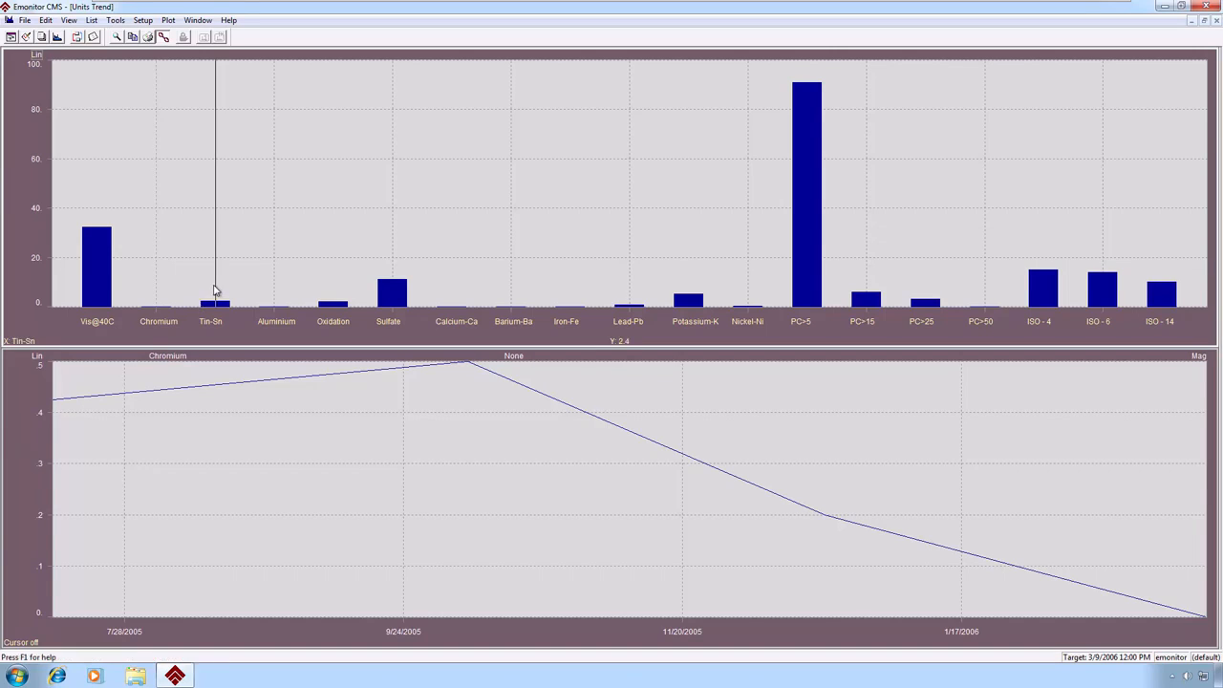
{"action": "left_click", "coordinate": [287, 281]}
{"action": "left_click", "coordinate": [391, 284]}
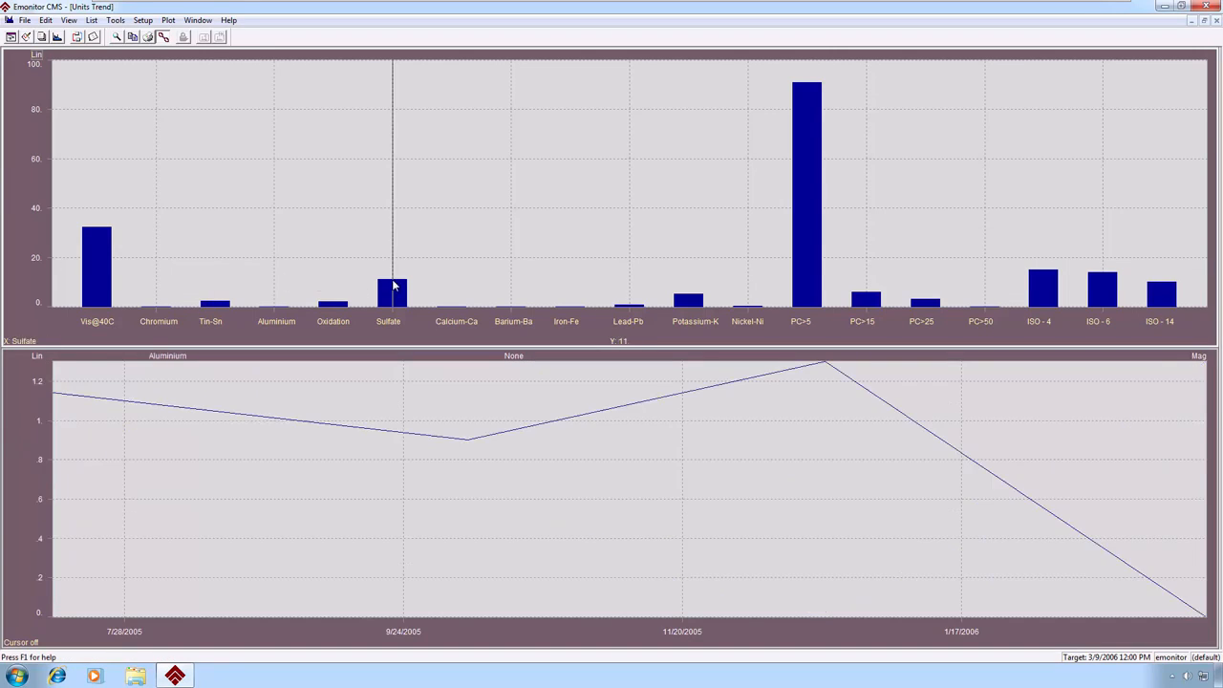
{"action": "left_click", "coordinate": [465, 283]}
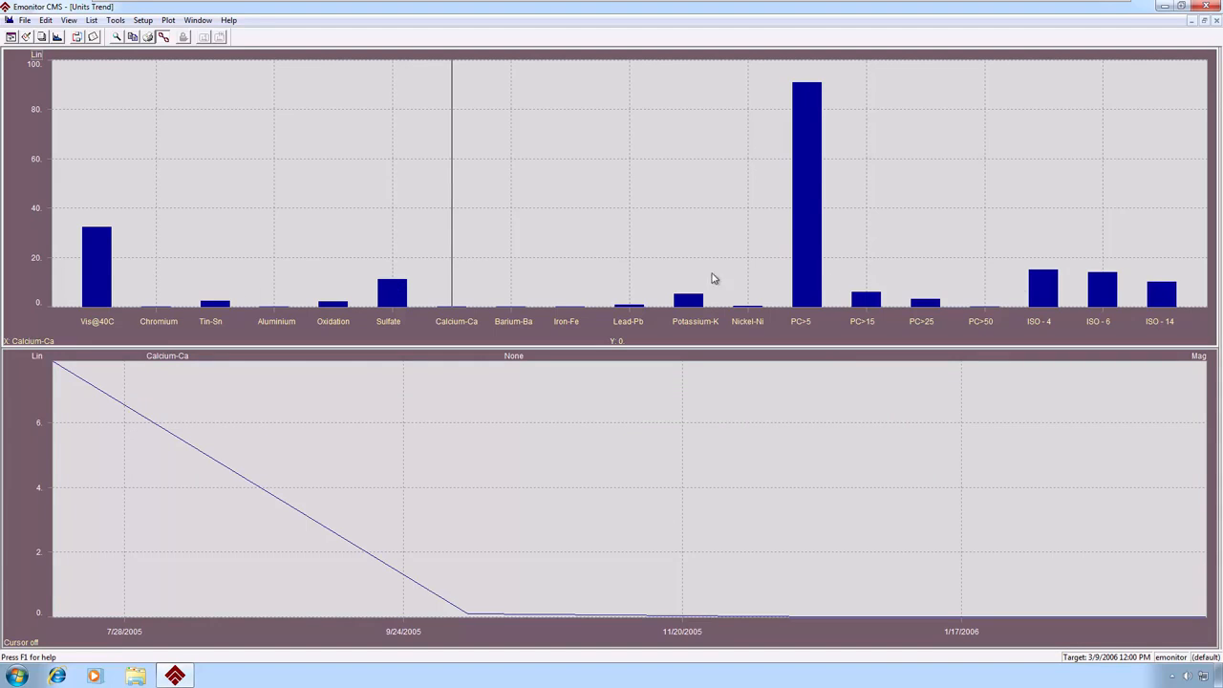
In the bar plot's data options, add Aluminium, Chromium and Iron-Fe to the selected measurements.
{"action": "double_click", "coordinate": [26, 148]}
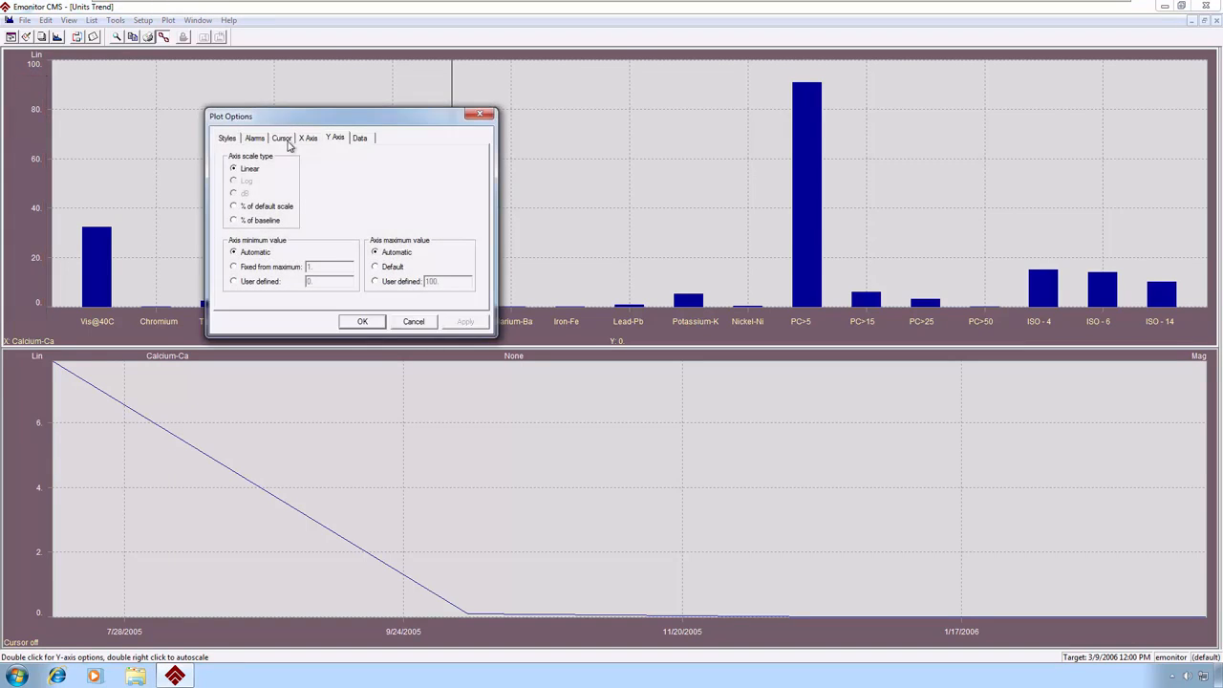
{"action": "left_click", "coordinate": [359, 137]}
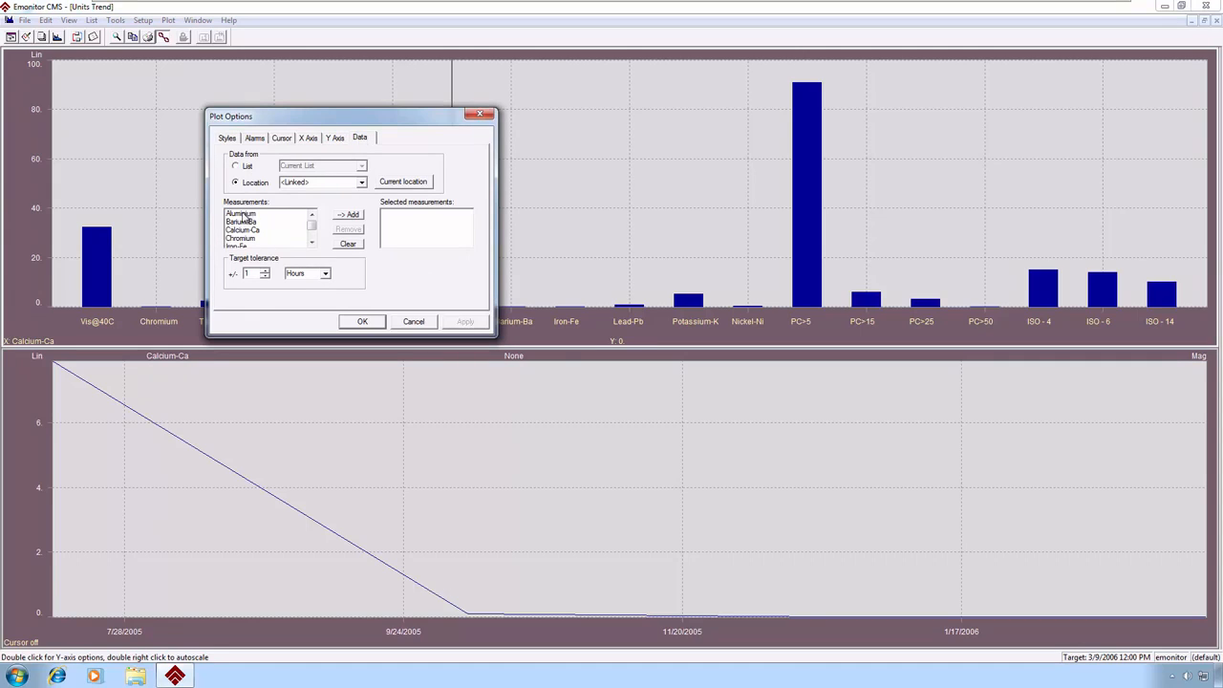
{"action": "left_click", "coordinate": [242, 214]}
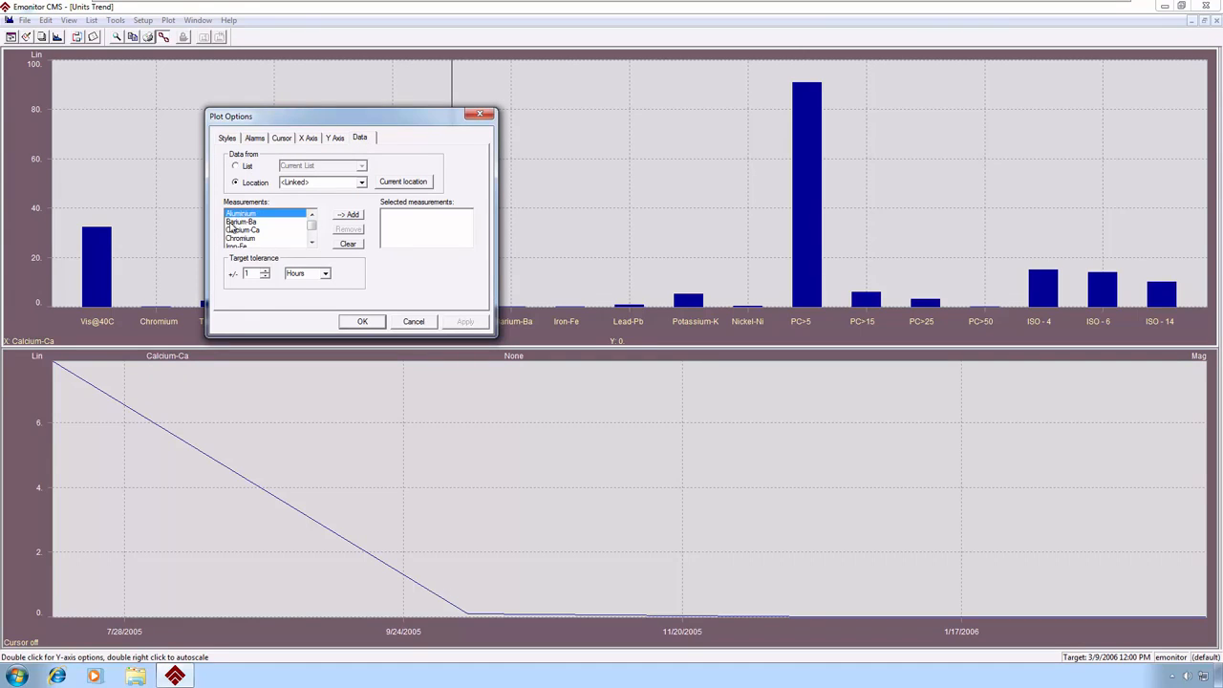
{"action": "left_click", "coordinate": [240, 217]}
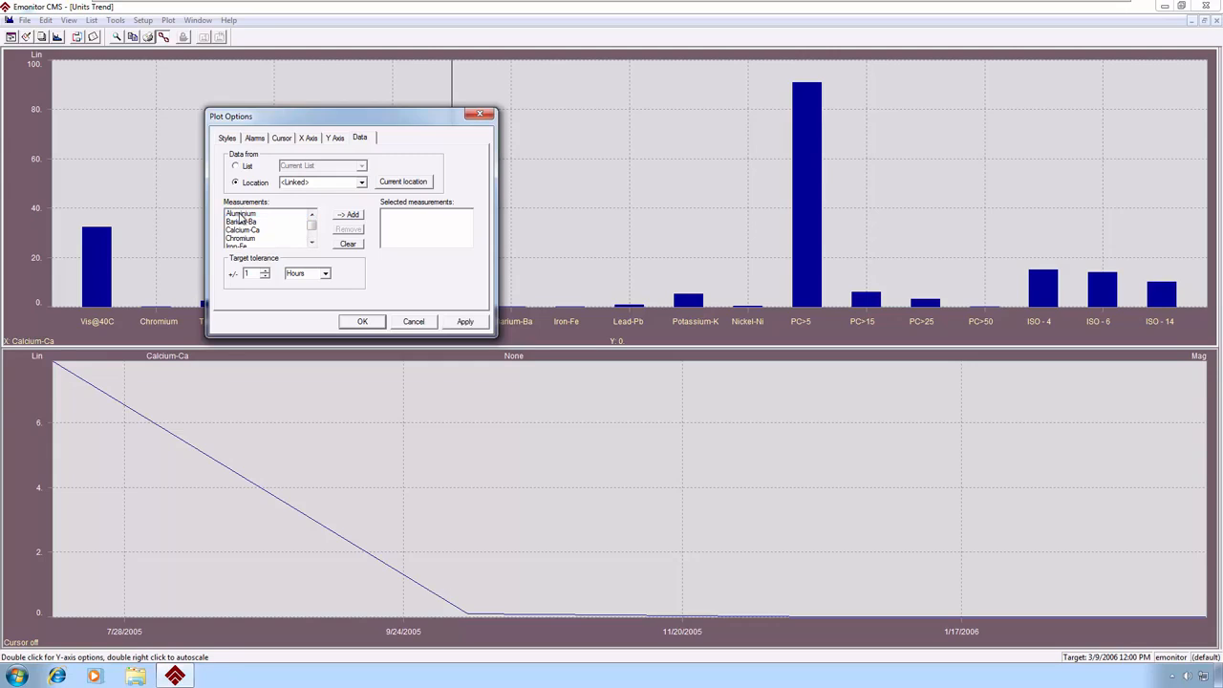
{"action": "left_click", "coordinate": [240, 215]}
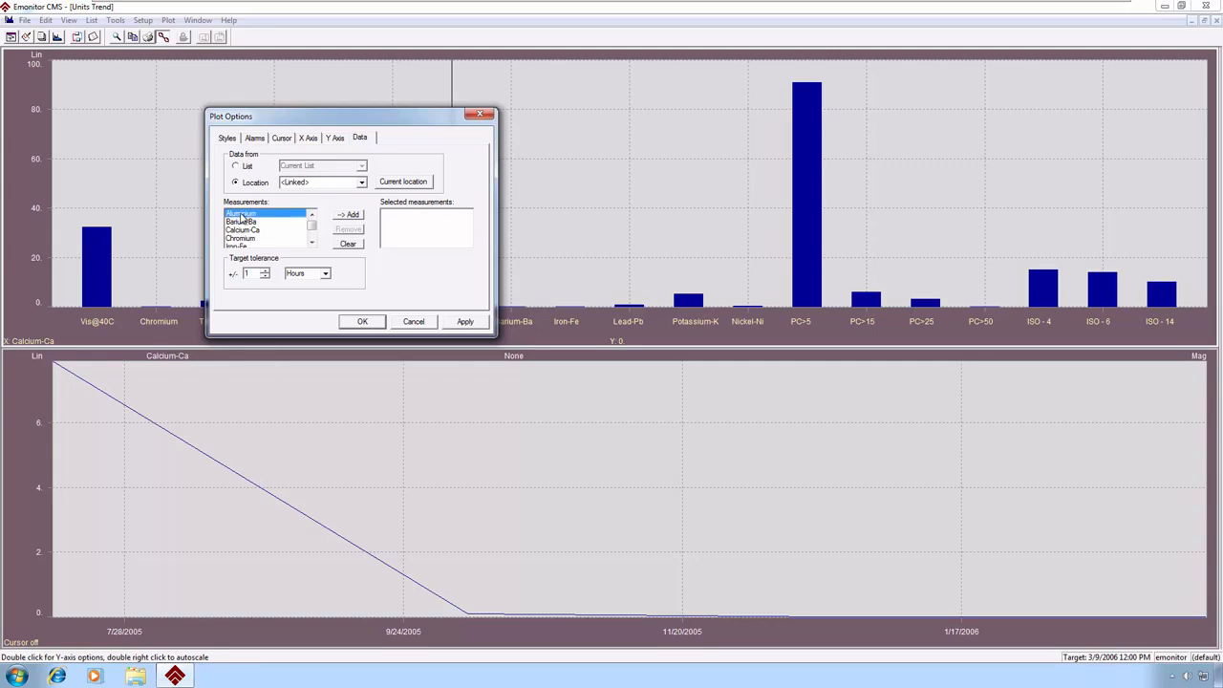
{"action": "left_click", "coordinate": [348, 215]}
{"action": "double_click", "coordinate": [244, 239]}
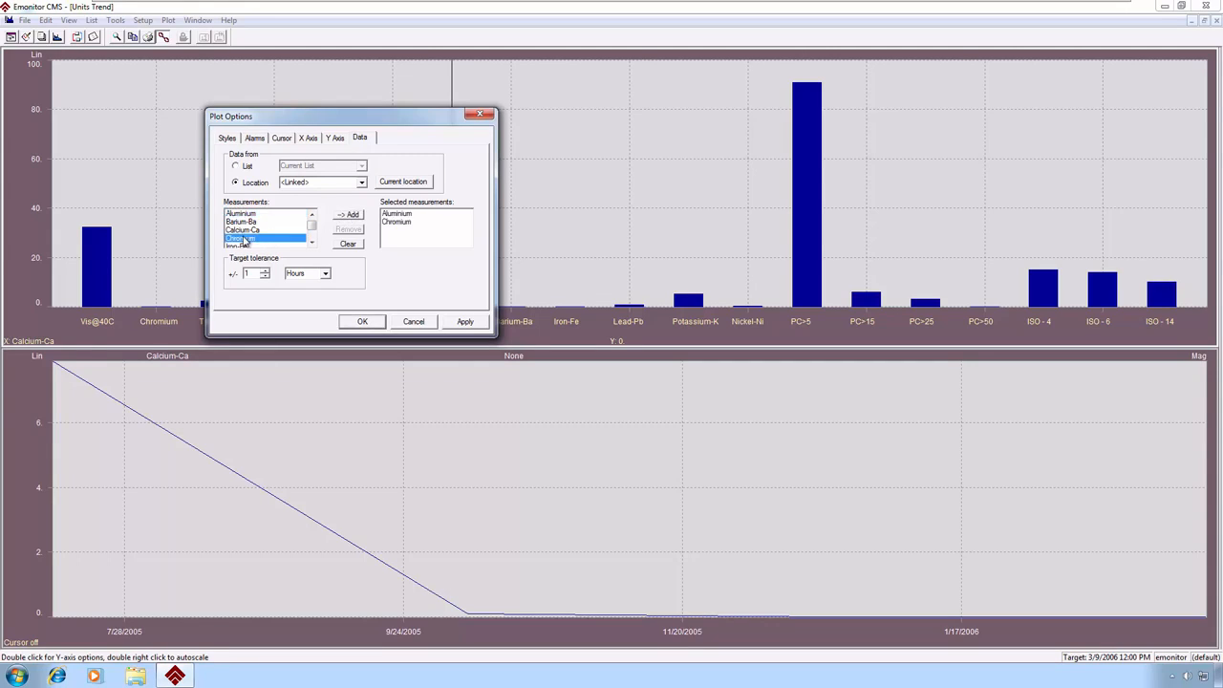
{"action": "left_click", "coordinate": [310, 246]}
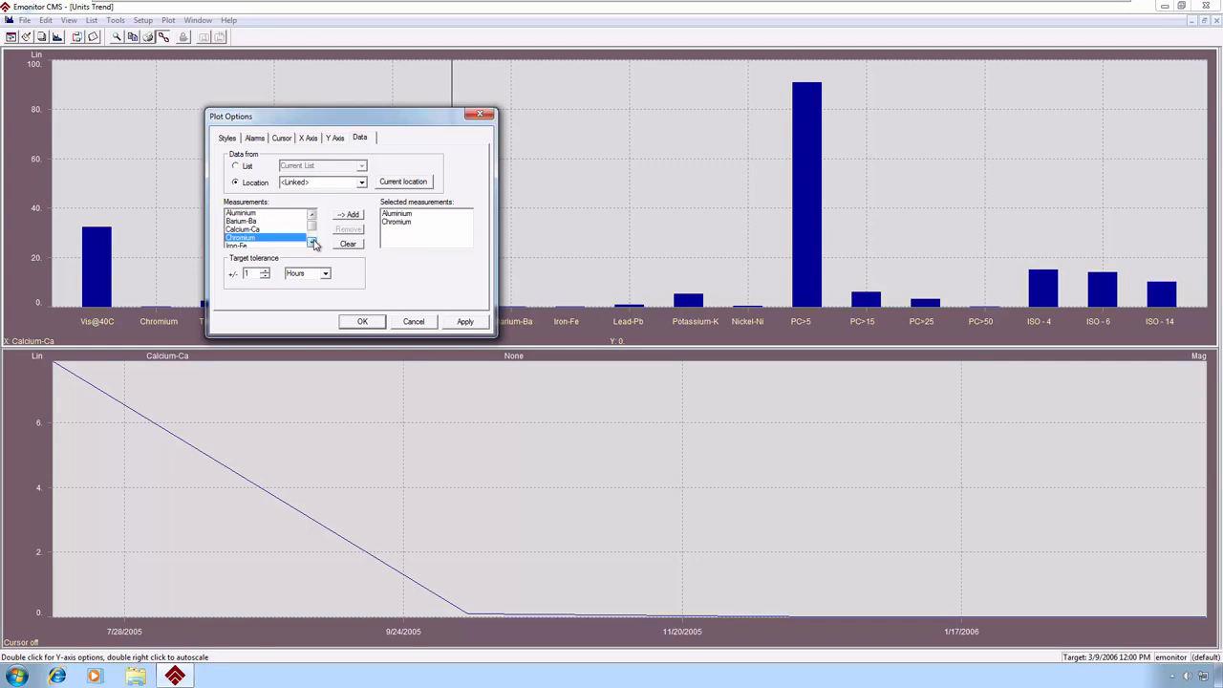
{"action": "left_click", "coordinate": [311, 246]}
{"action": "double_click", "coordinate": [235, 230]}
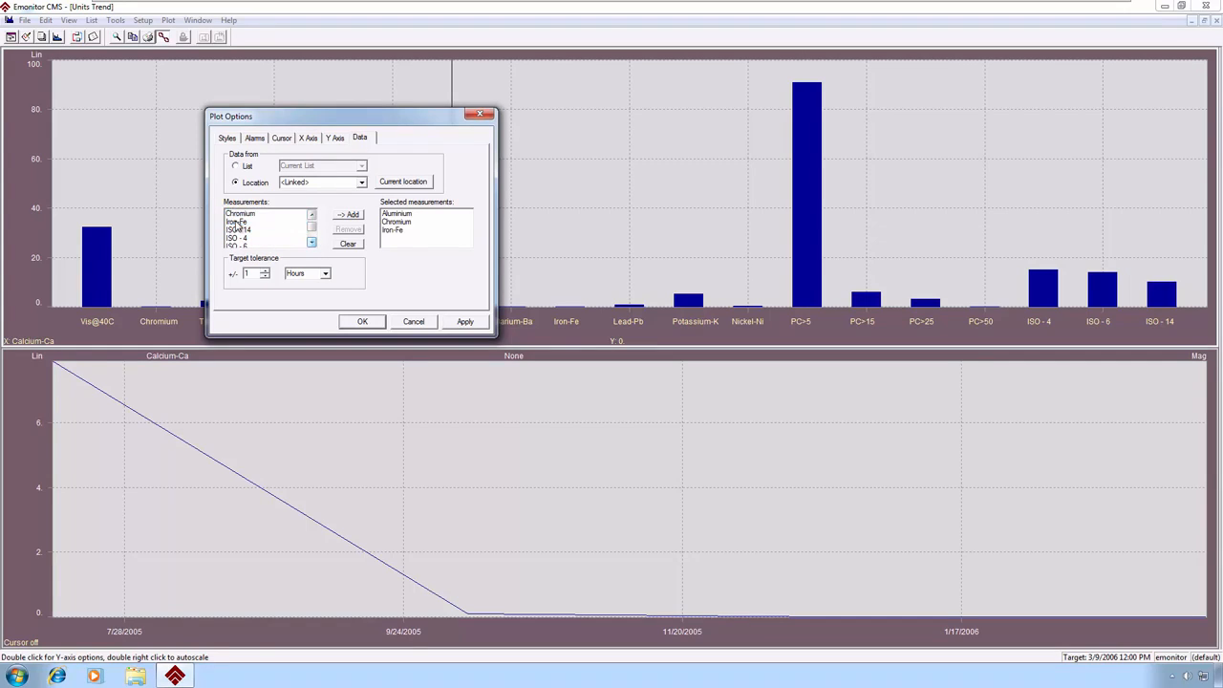
Add Nickel-Ni, Oxidation and PC>15 to the selected measurements and apply the selection to the Units Trend plot.
{"action": "left_click", "coordinate": [312, 245]}
{"action": "left_click", "coordinate": [311, 244]}
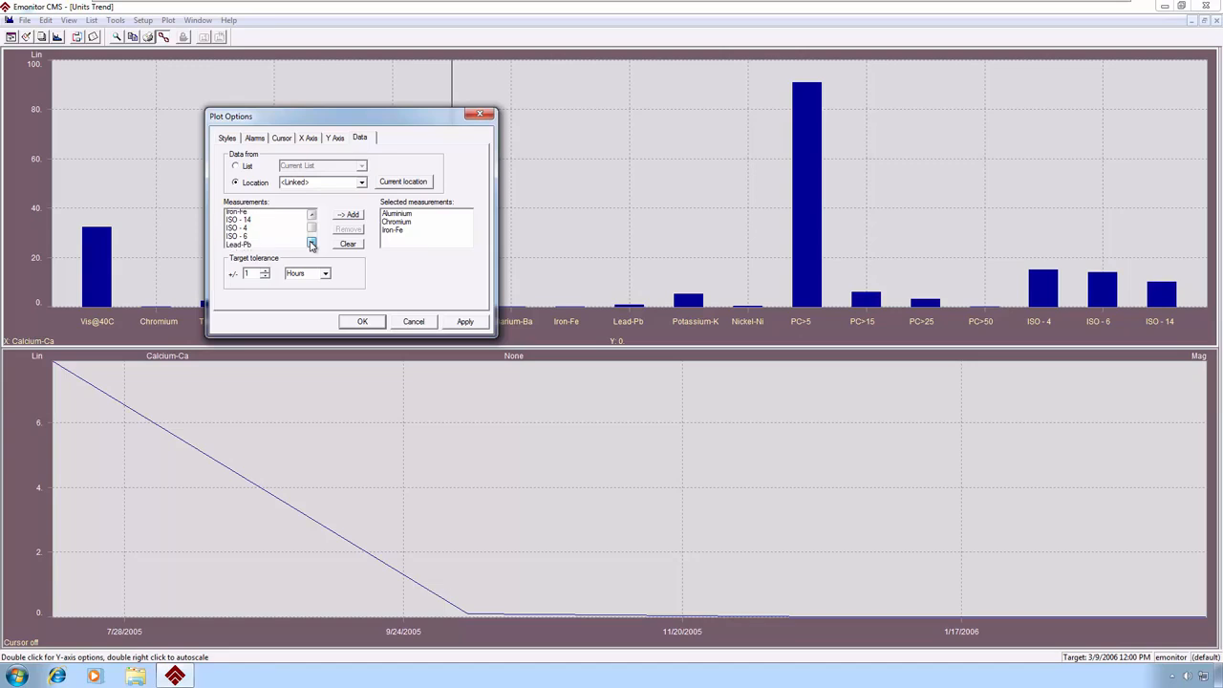
{"action": "left_click", "coordinate": [312, 245]}
{"action": "left_click", "coordinate": [312, 245]}
{"action": "left_click", "coordinate": [236, 223]}
{"action": "left_click", "coordinate": [236, 231]}
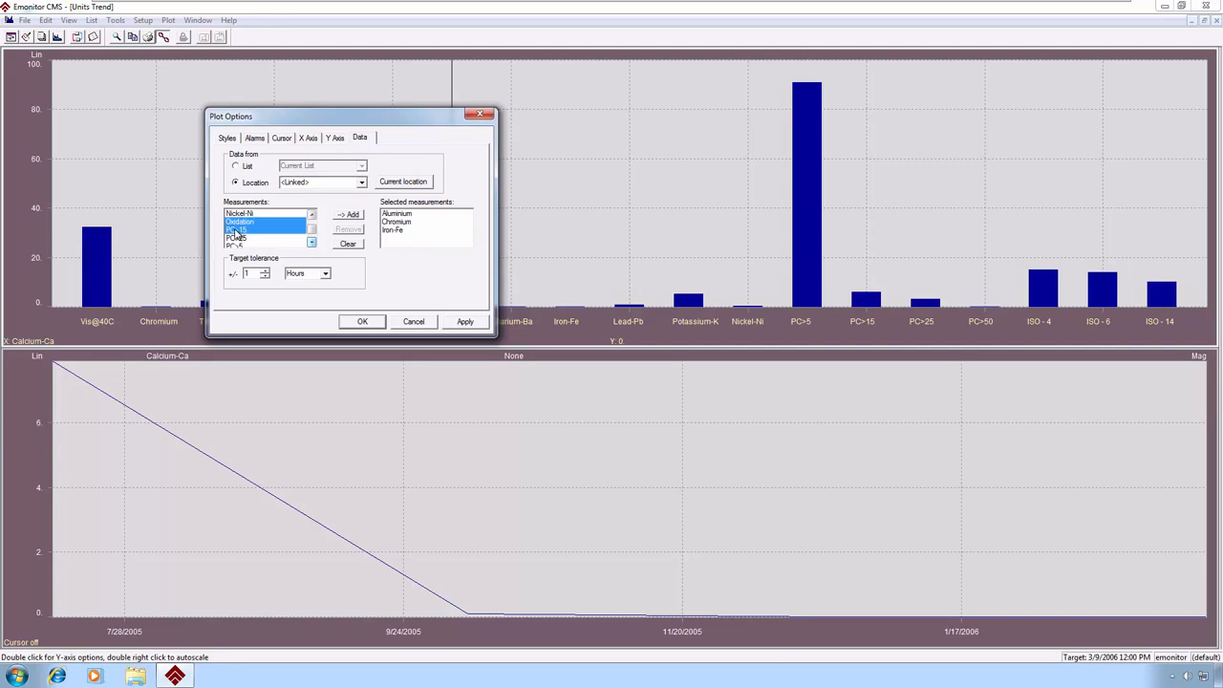
{"action": "double_click", "coordinate": [238, 215]}
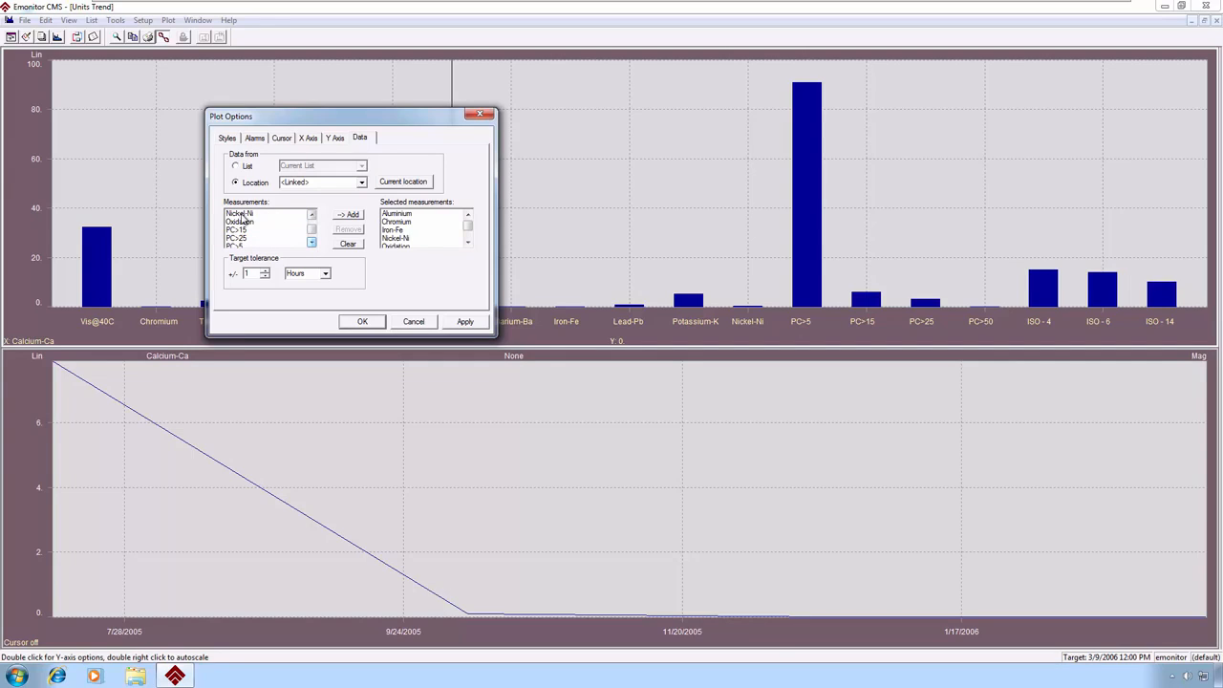
{"action": "left_click", "coordinate": [465, 321]}
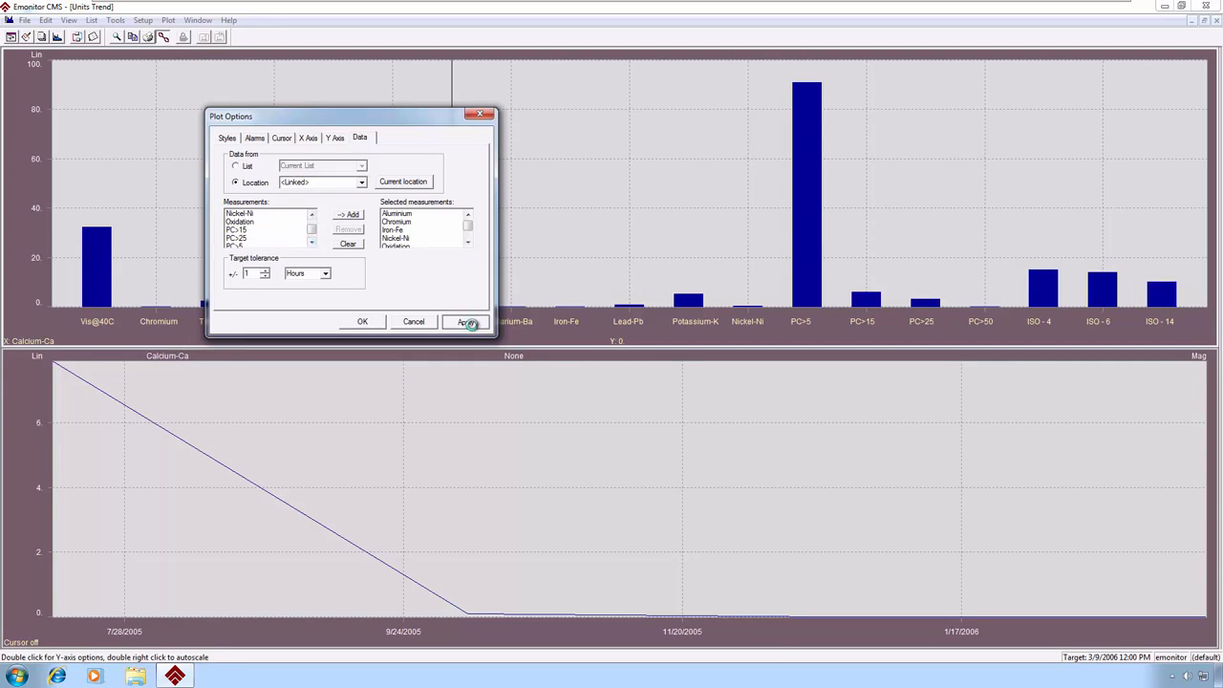
{"action": "left_click", "coordinate": [359, 322]}
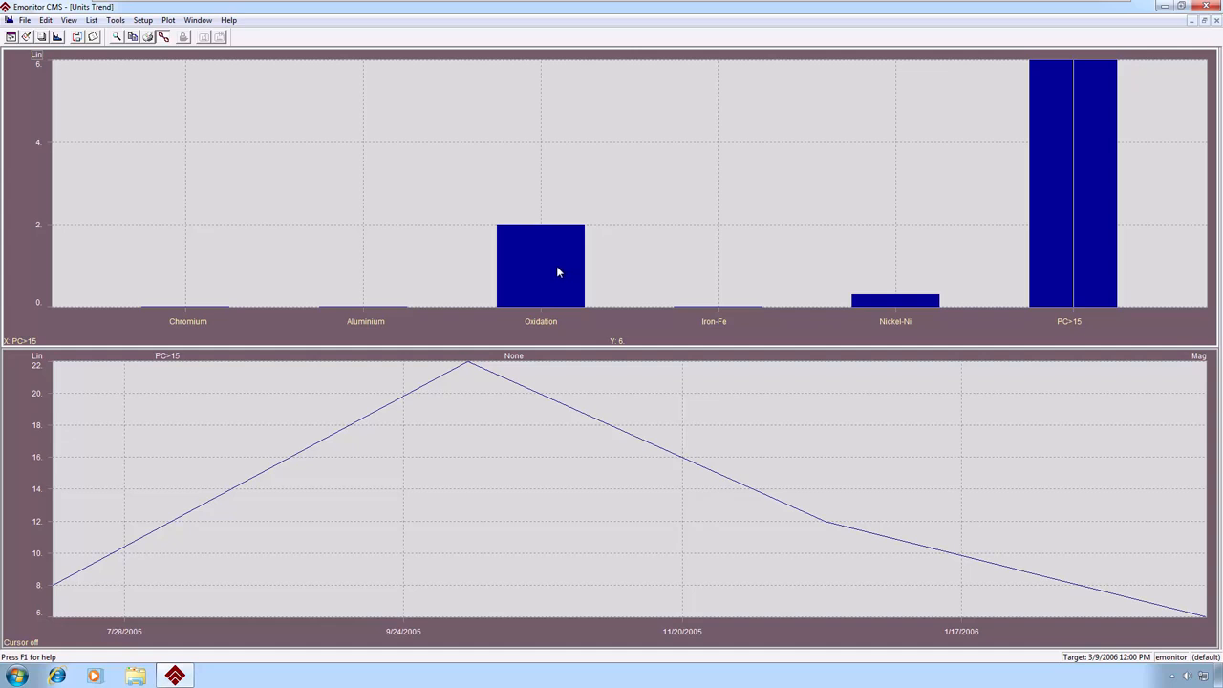
Review the individual trends for Chromium, Aluminium, Oxidation, Nickel-Ni and PC>15 in the bar plot, and close the Units Trend plot.
{"action": "left_click", "coordinate": [190, 289]}
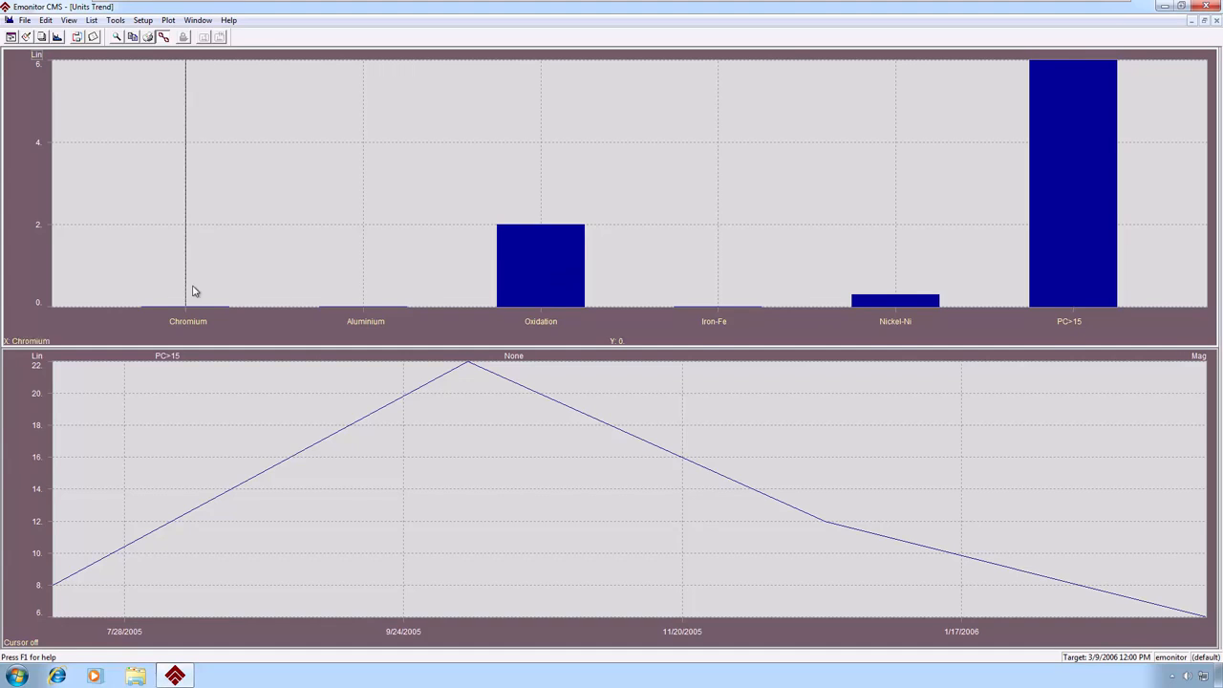
{"action": "left_click", "coordinate": [368, 294]}
{"action": "left_click", "coordinate": [537, 282]}
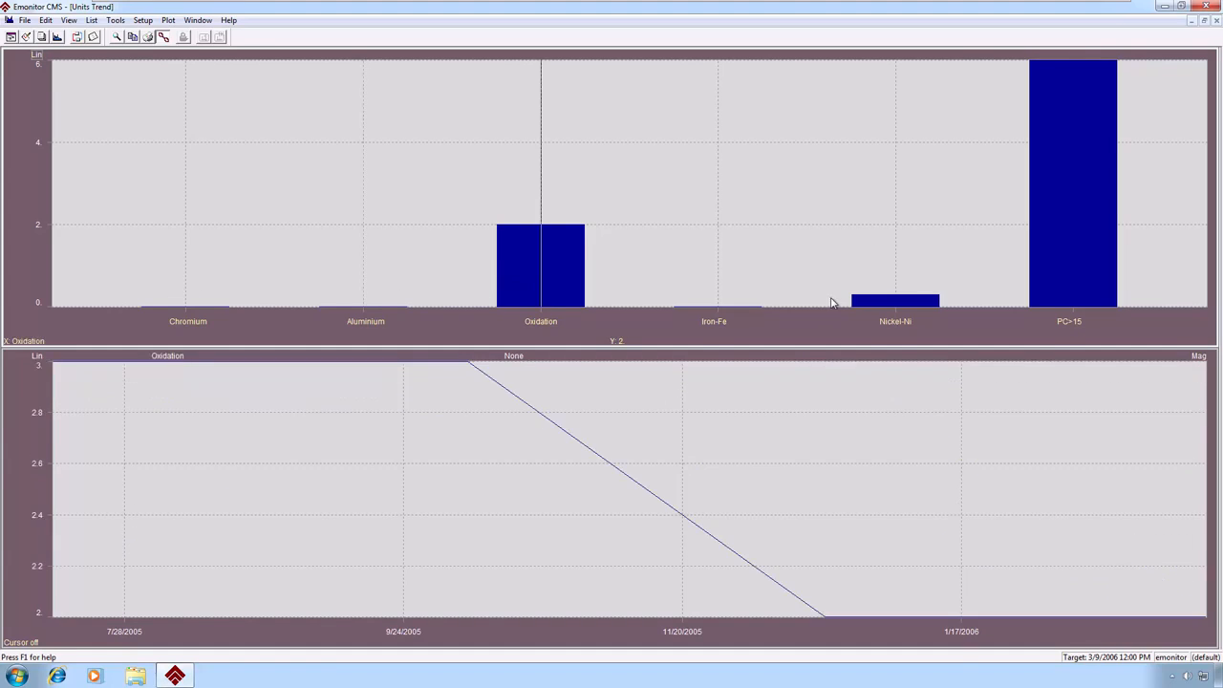
{"action": "left_click", "coordinate": [872, 293]}
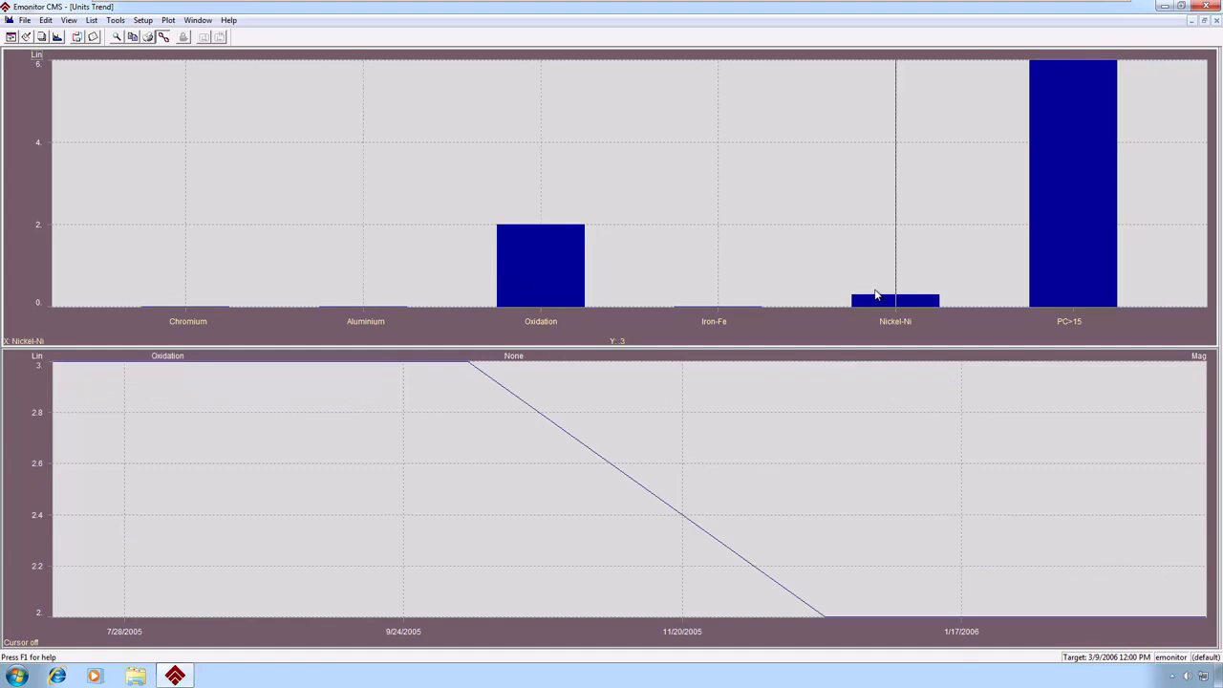
{"action": "left_click", "coordinate": [558, 286]}
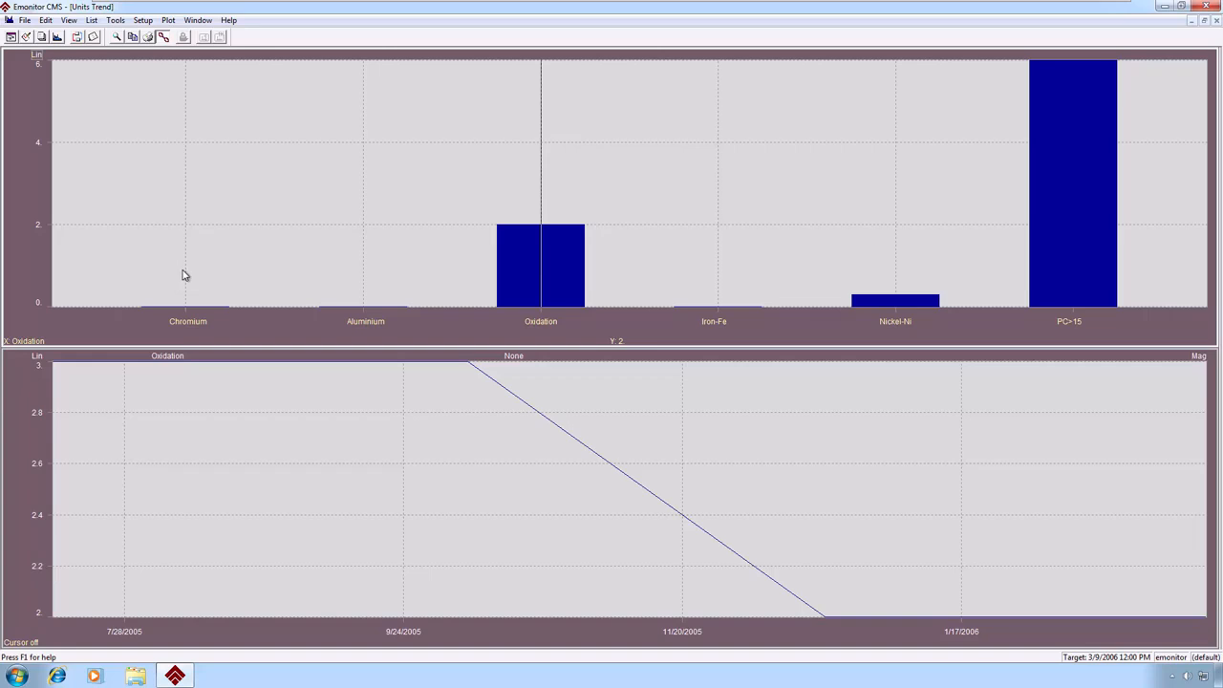
{"action": "left_click", "coordinate": [182, 274]}
{"action": "left_click", "coordinate": [368, 281]}
{"action": "left_click", "coordinate": [527, 288]}
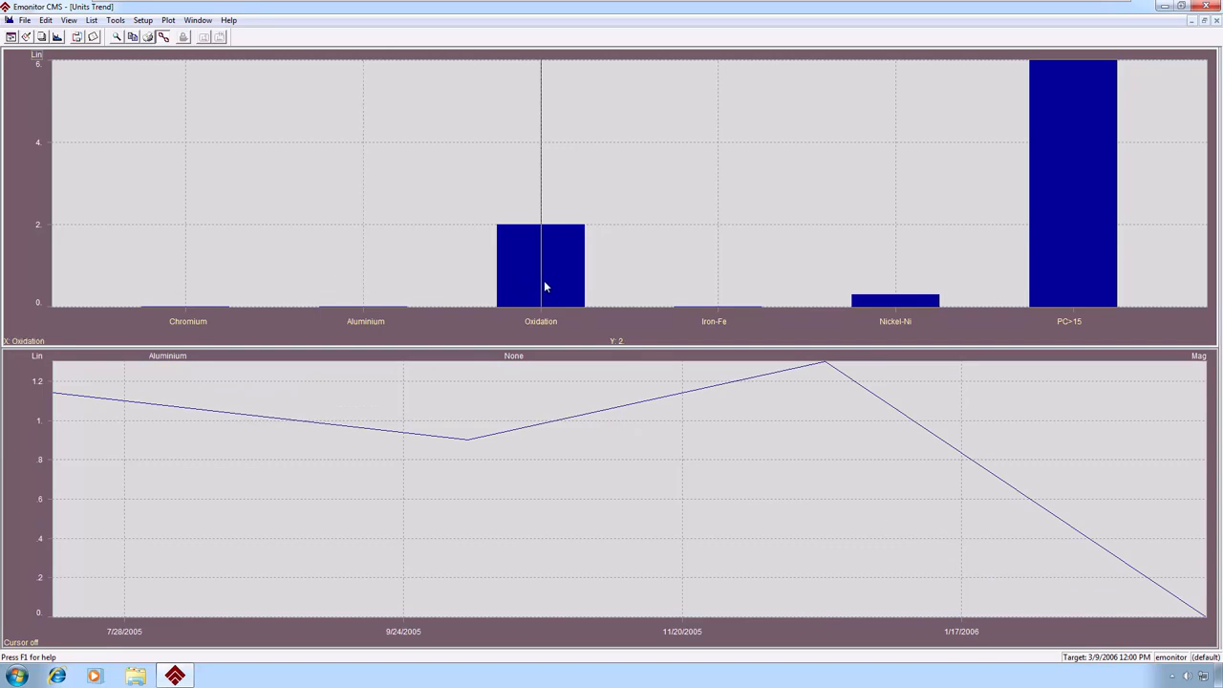
{"action": "left_click", "coordinate": [1084, 247]}
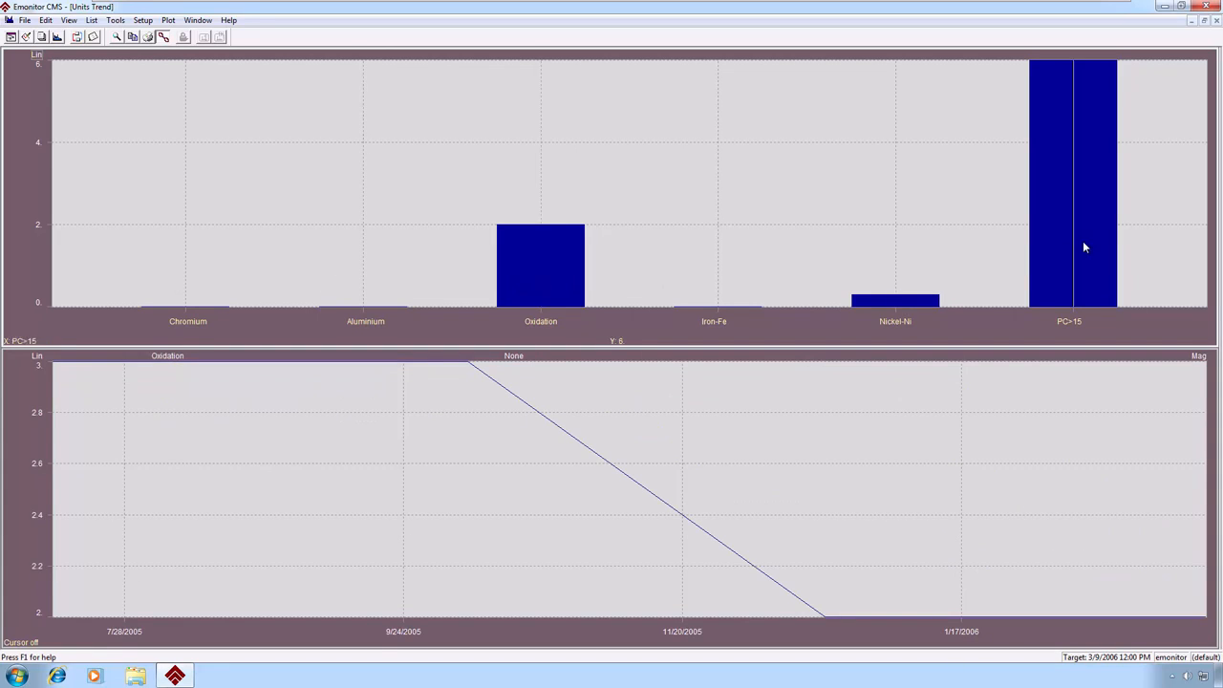
{"action": "left_click", "coordinate": [900, 291]}
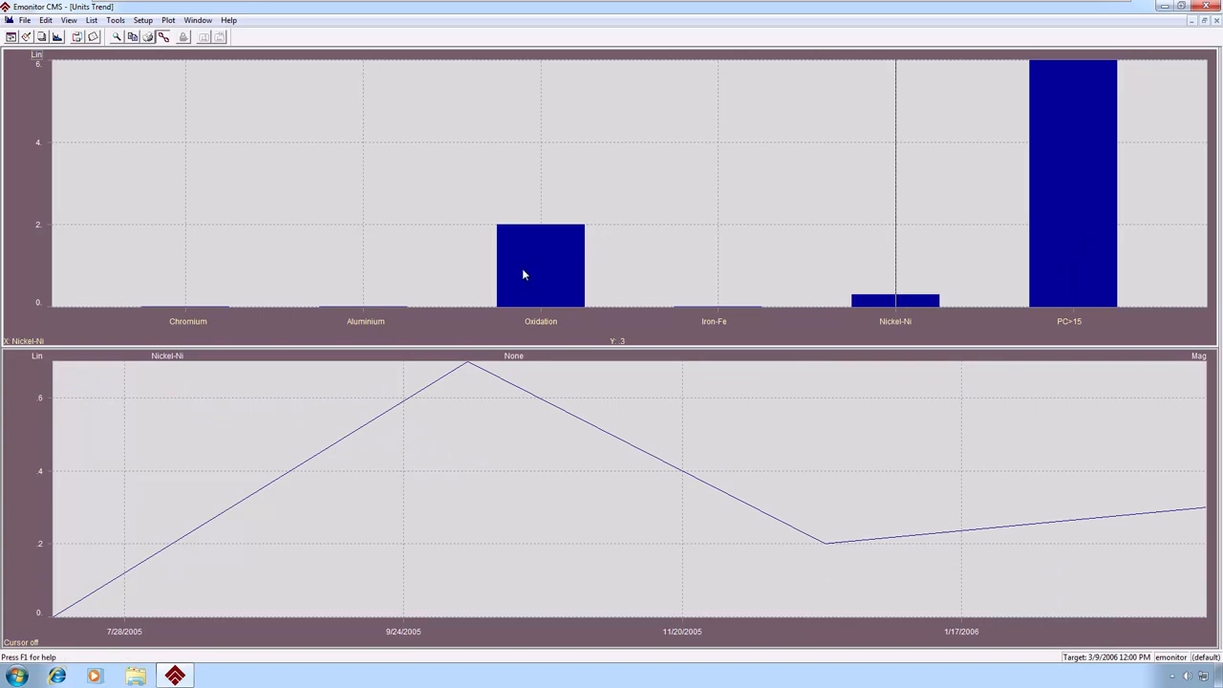
{"action": "left_click", "coordinate": [548, 274]}
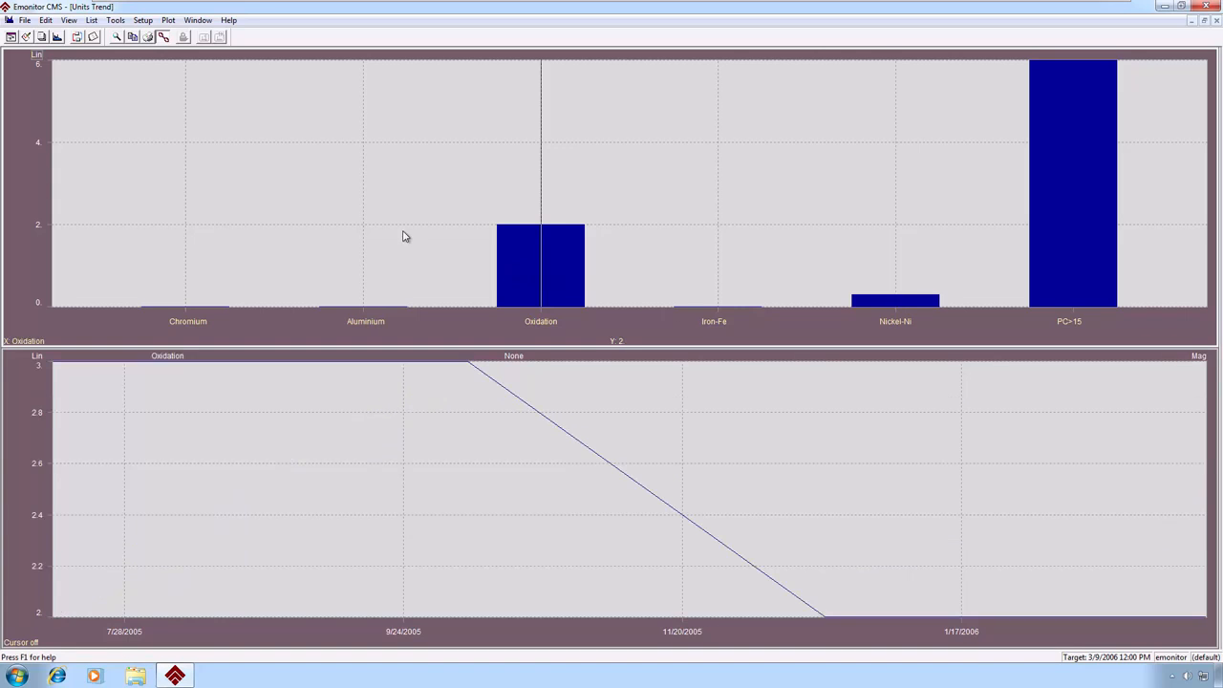
{"action": "left_click", "coordinate": [1205, 21]}
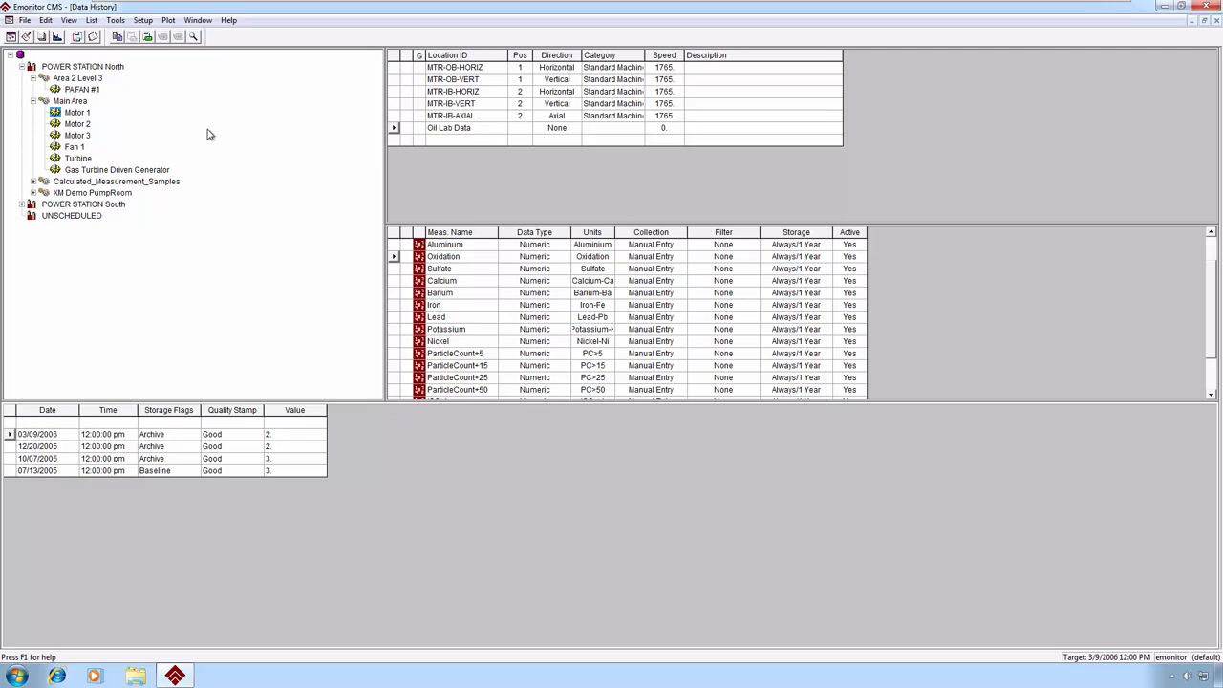
Open the Vib Analysis plot view for PA FAN #1 in Area 2 Level 3.
{"action": "left_click", "coordinate": [78, 89]}
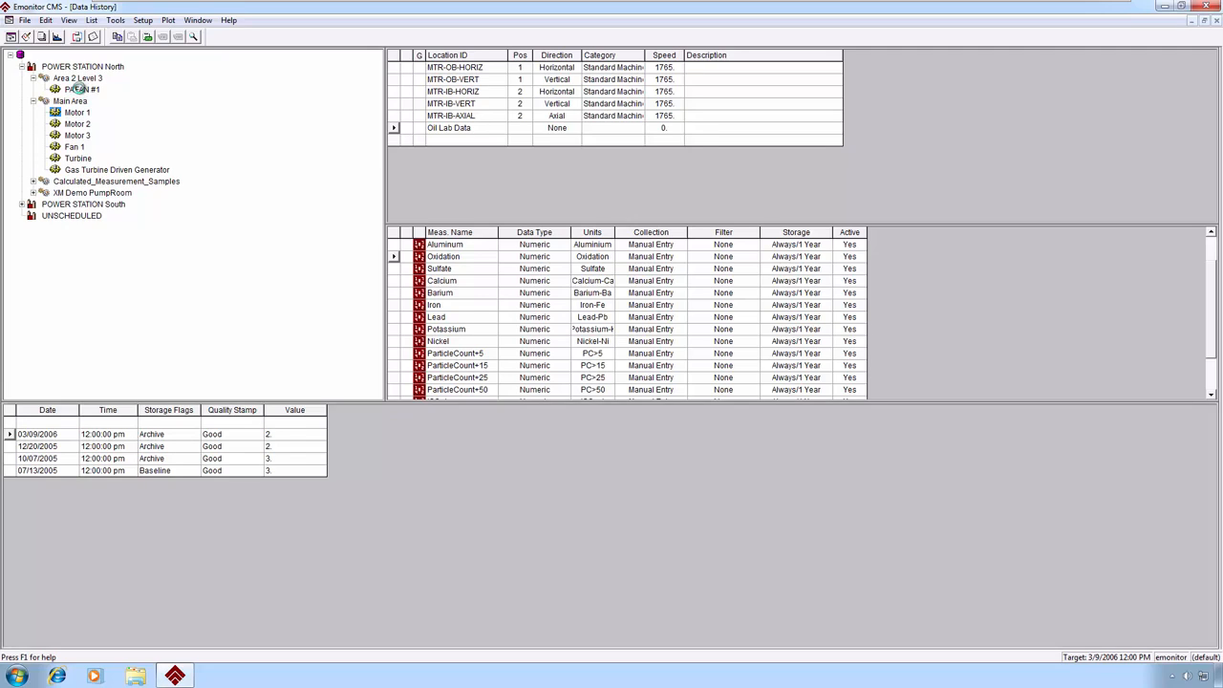
{"action": "left_click", "coordinate": [58, 37]}
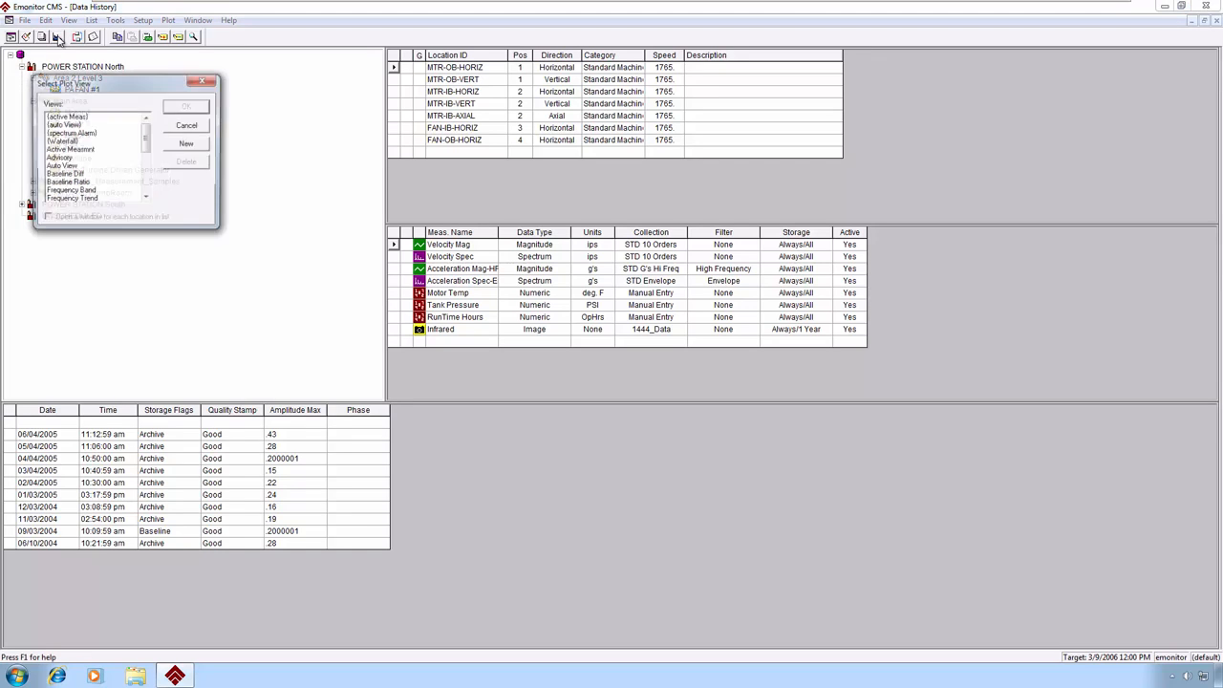
{"action": "left_click", "coordinate": [149, 158]}
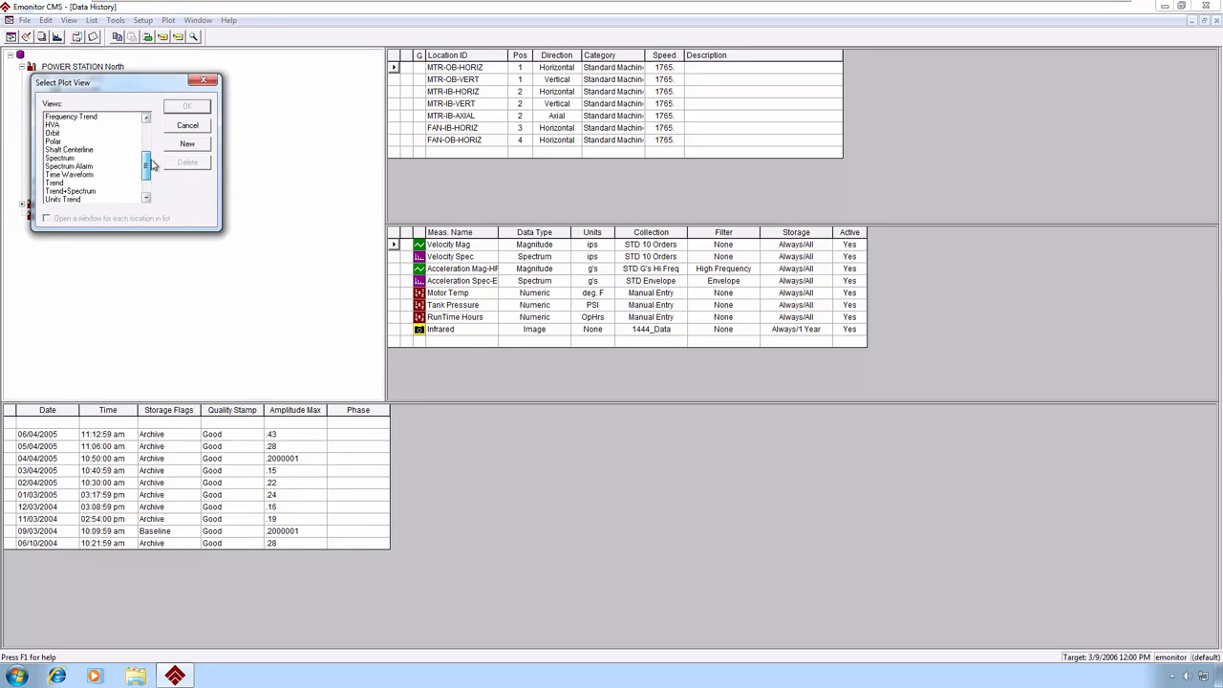
{"action": "left_click_drag", "start_coordinate": [150, 163], "coordinate": [150, 176]}
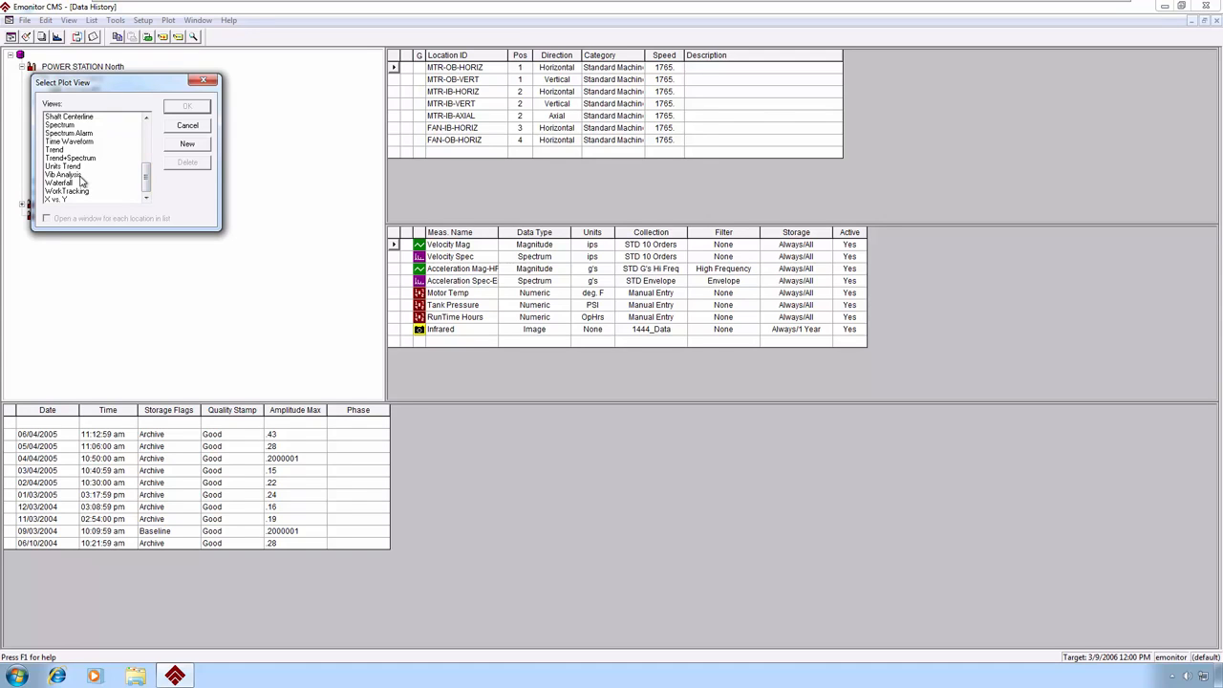
{"action": "left_click", "coordinate": [81, 176]}
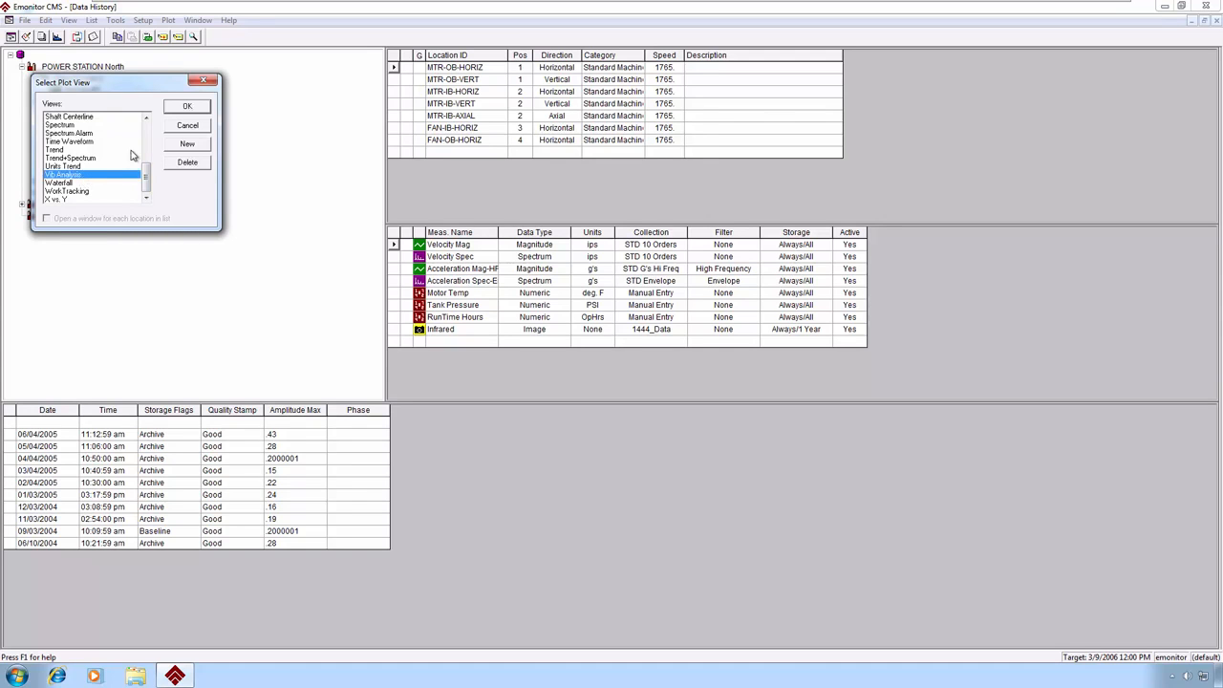
{"action": "left_click", "coordinate": [184, 108]}
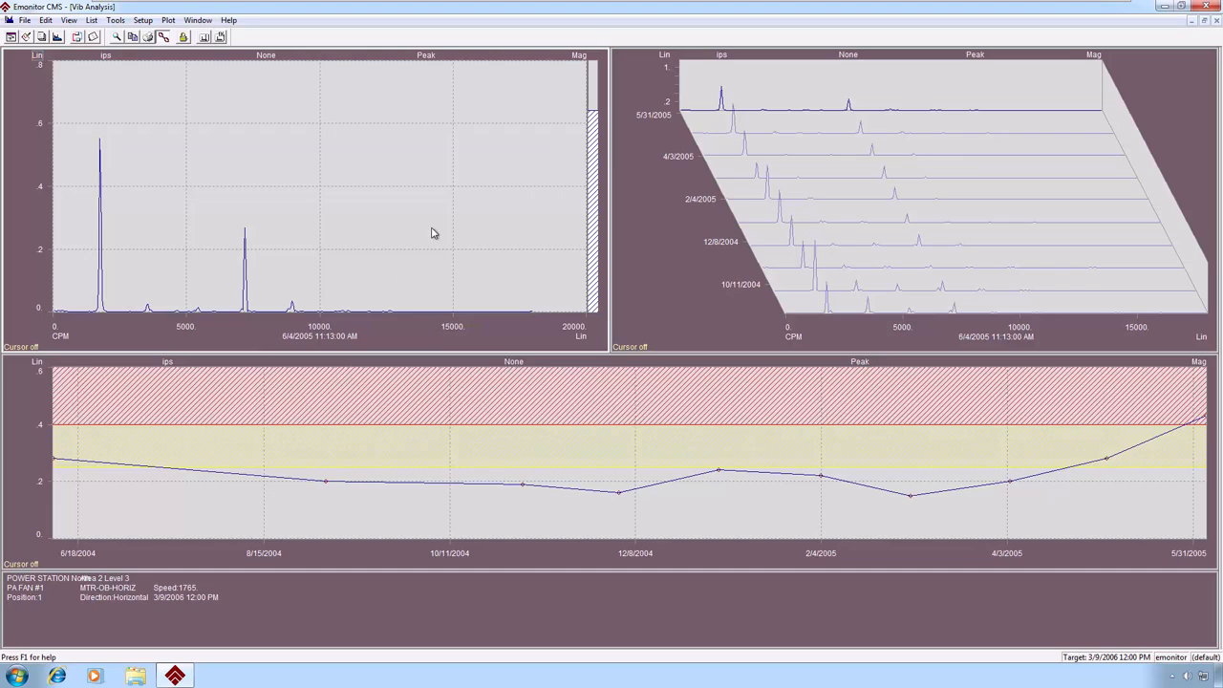
Step the waterfall plot's cursor back through the spectra from 6/4/2005 to the 9/3/2004 reading.
{"action": "left_click", "coordinate": [796, 173]}
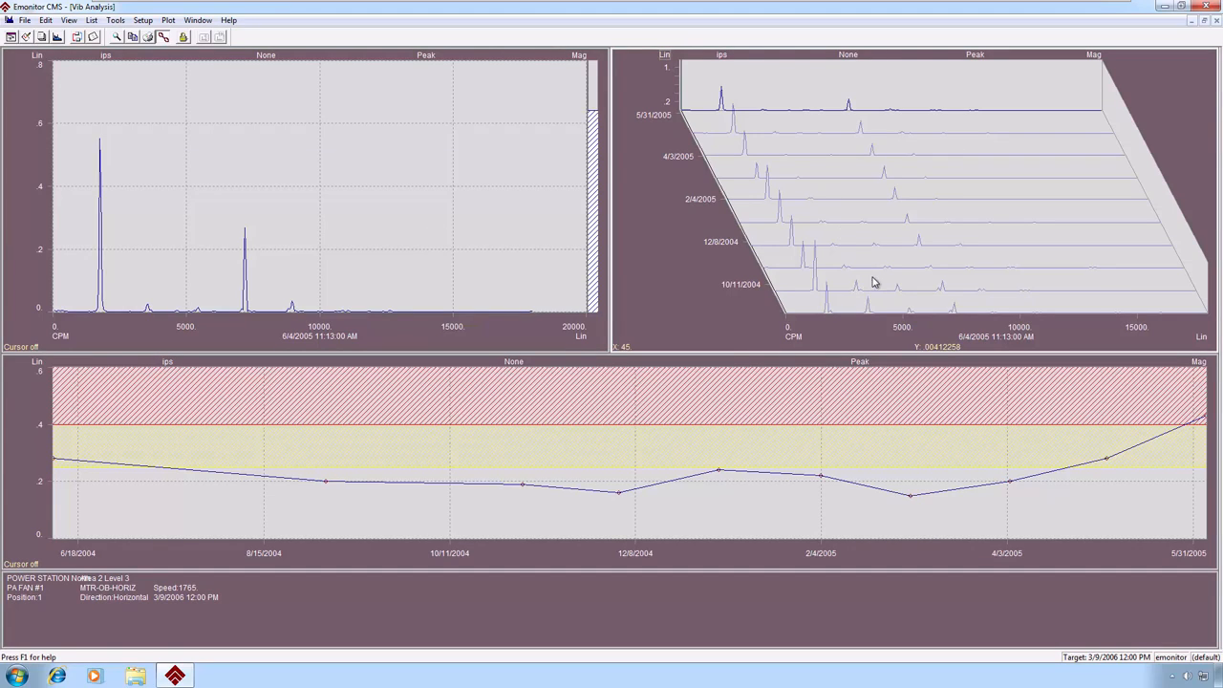
{"action": "key", "text": "Down"}
{"action": "key", "text": "Down"}
{"action": "key", "text": "Down"}
{"action": "key", "text": "Down"}
{"action": "key", "text": "Down"}
{"action": "key", "text": "Down"}
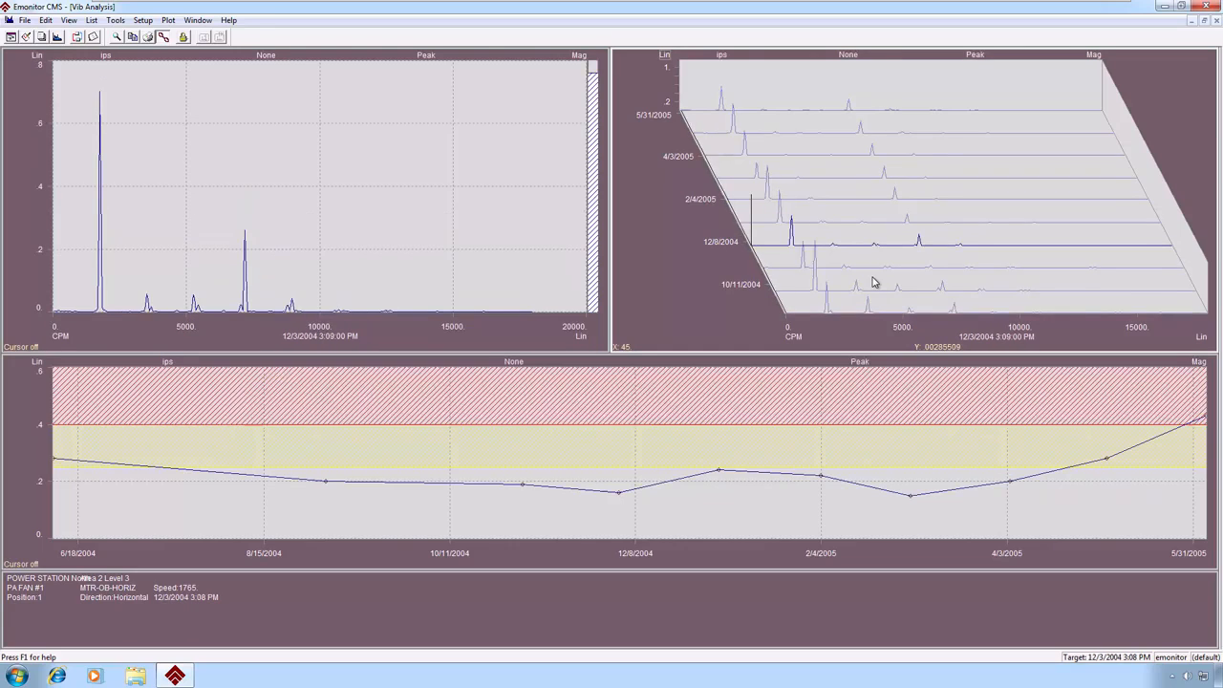
{"action": "key", "text": "Down"}
{"action": "key", "text": "Down"}
{"action": "key", "text": "Down"}
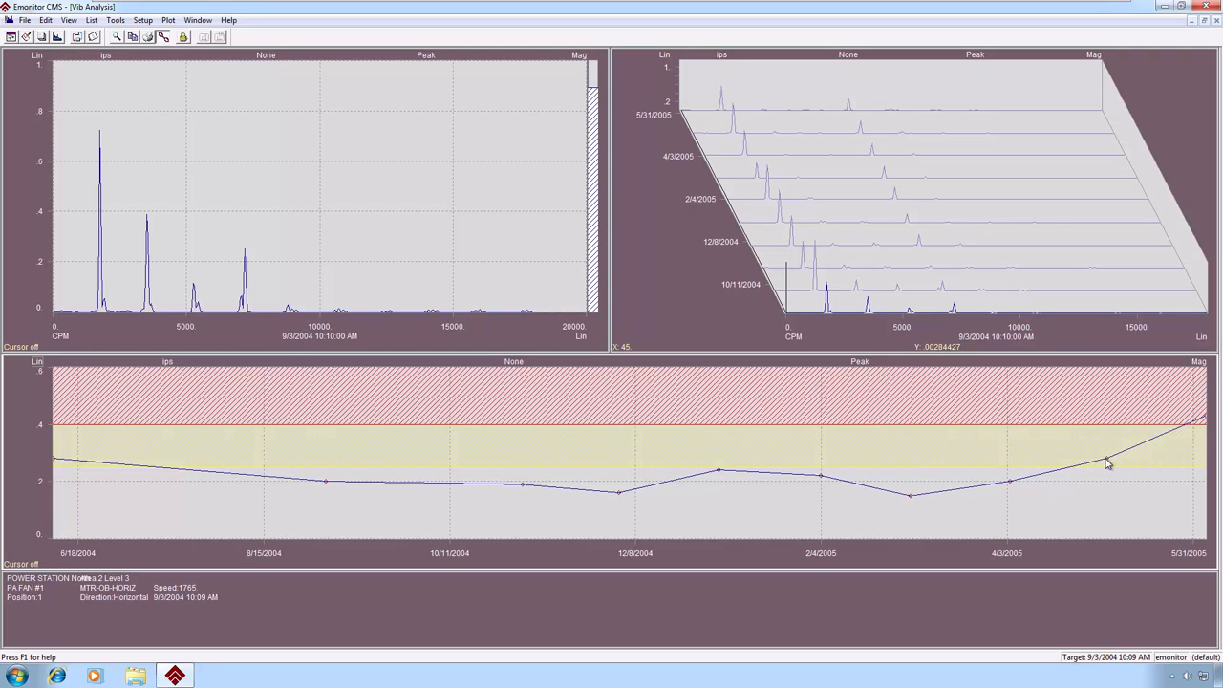
Alternate the trend cursor between the 5/4/2005 and 4/4/2005 readings to compare their spectra, ending on 4/4/2005.
{"action": "left_click", "coordinate": [1108, 464]}
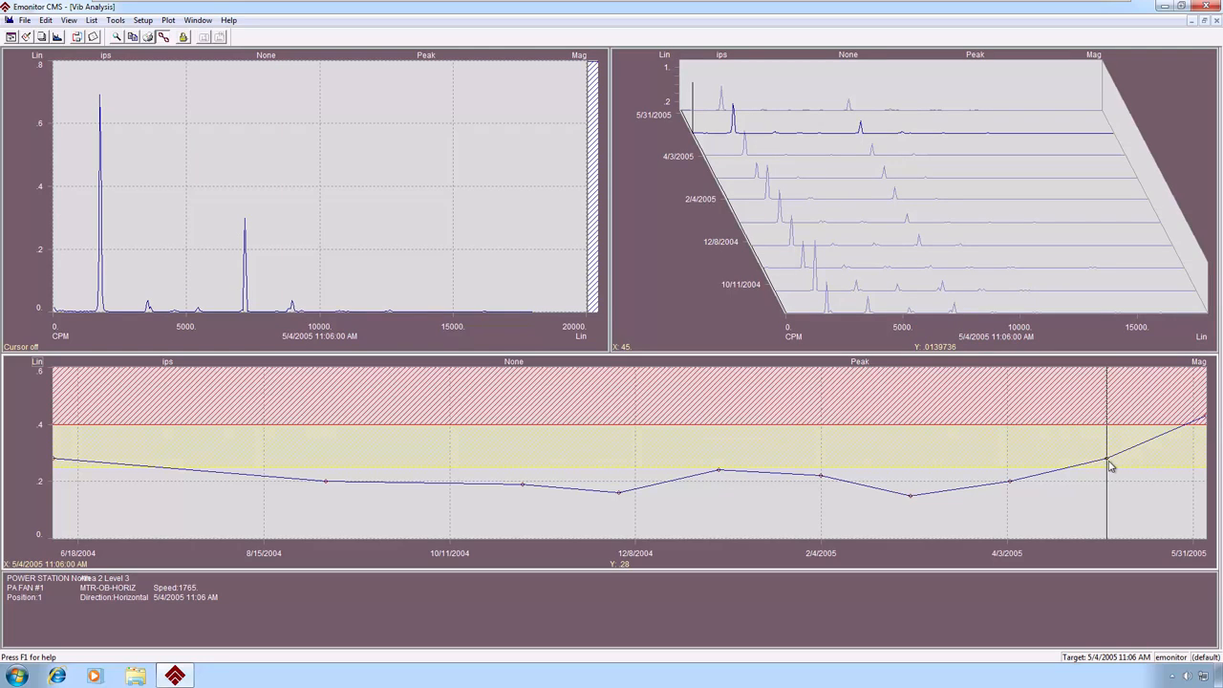
{"action": "left_click", "coordinate": [1009, 481]}
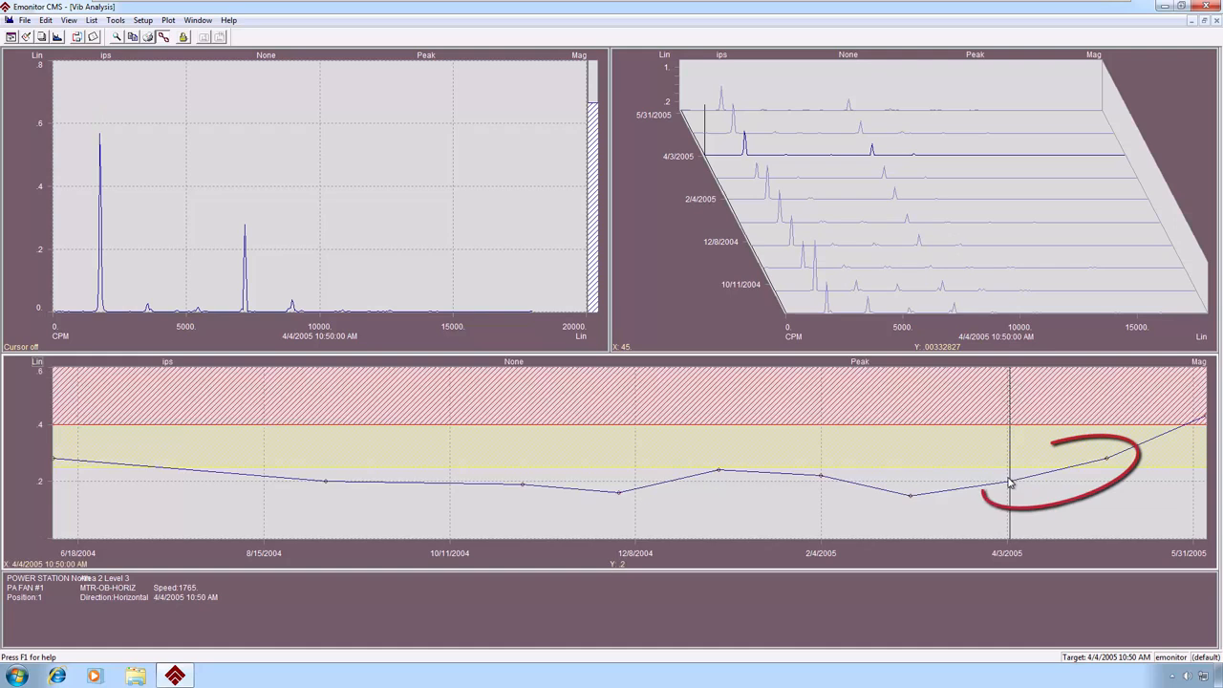
{"action": "left_click", "coordinate": [1106, 462]}
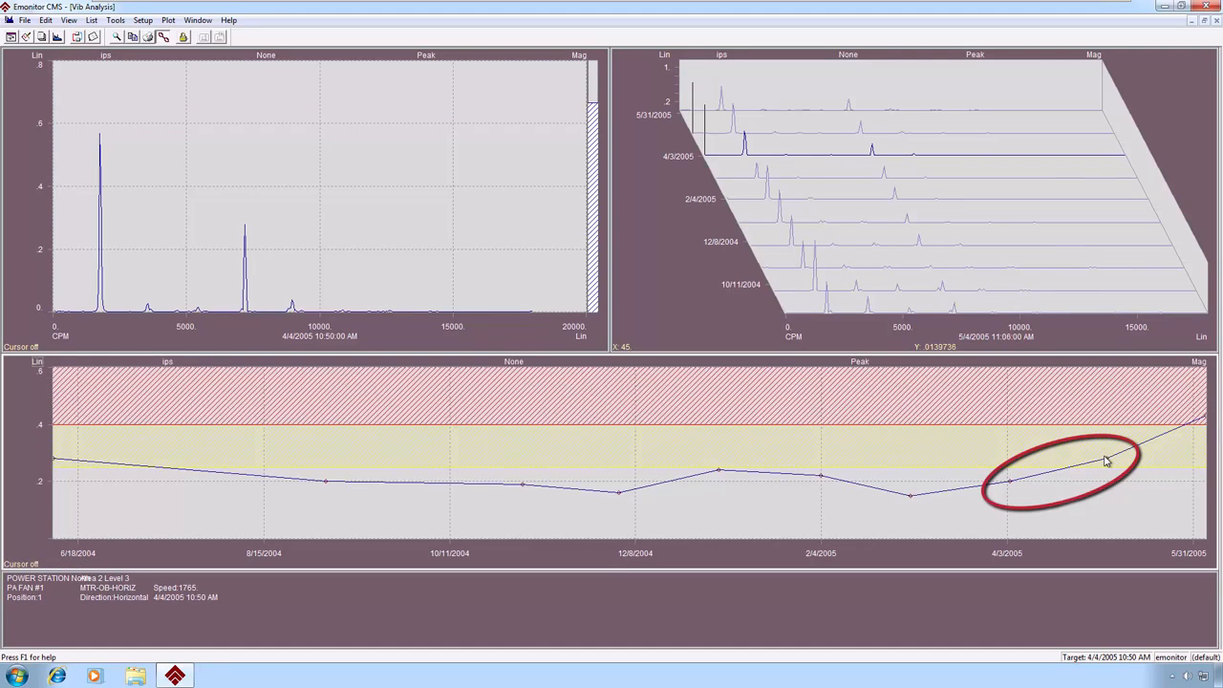
{"action": "left_click", "coordinate": [1013, 487]}
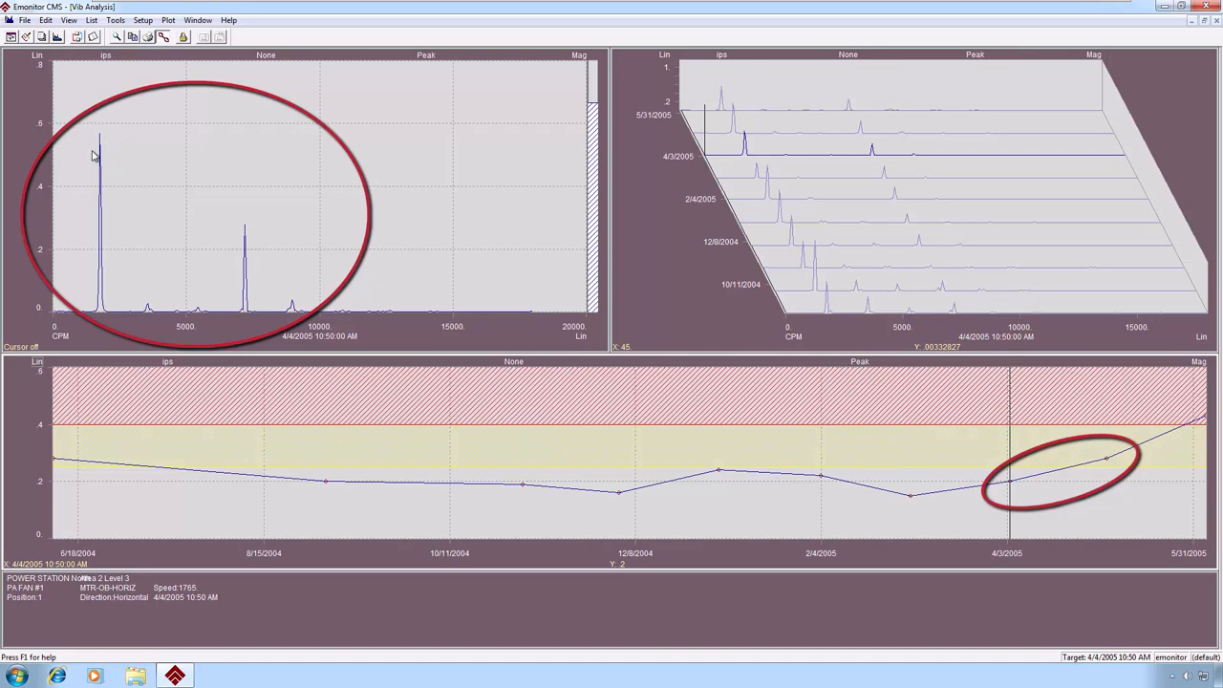
{"action": "left_click", "coordinate": [1109, 464]}
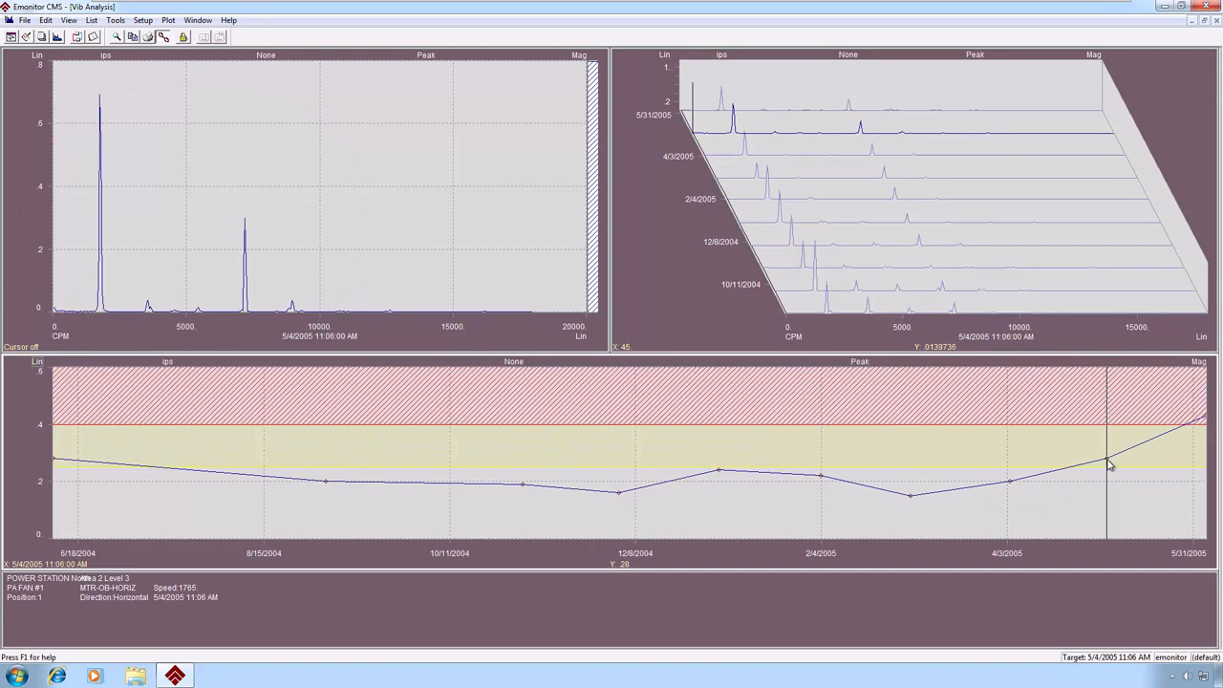
{"action": "left_click", "coordinate": [1013, 487]}
{"action": "left_click", "coordinate": [1108, 464]}
{"action": "left_click", "coordinate": [1020, 470]}
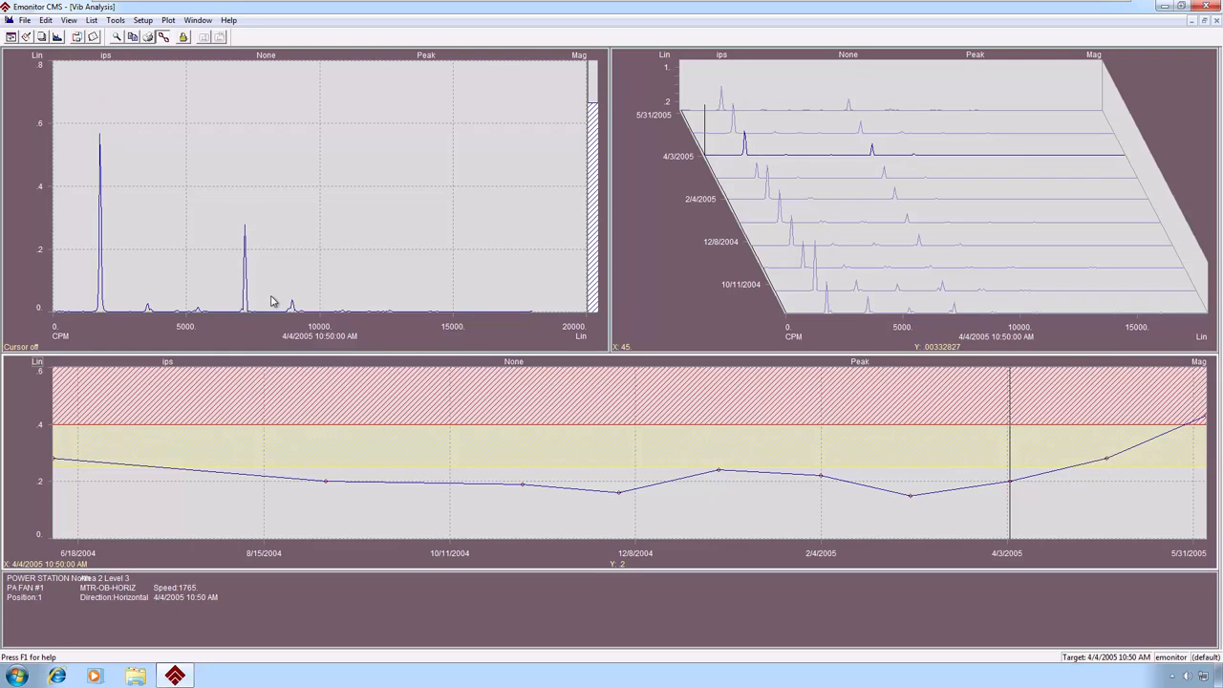